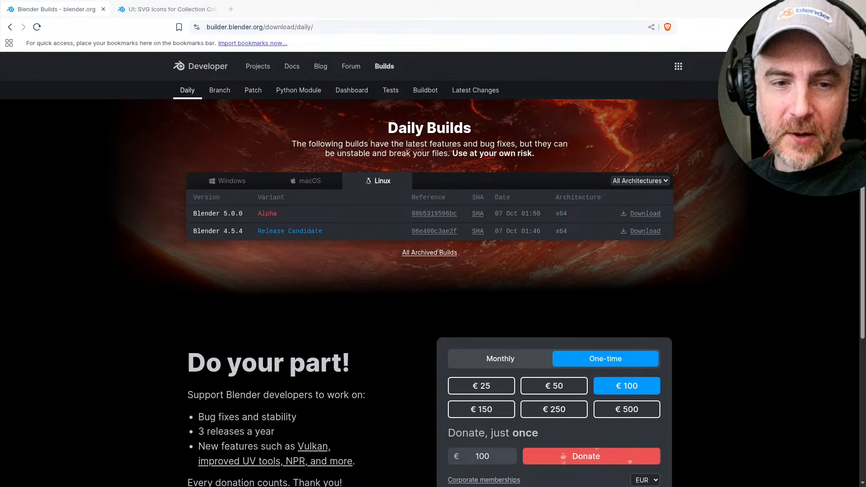
Switch from the browser to Blender and compare the Video Editing workspace with the rendered frame in the Rendering workspace
key(alt+Tab)
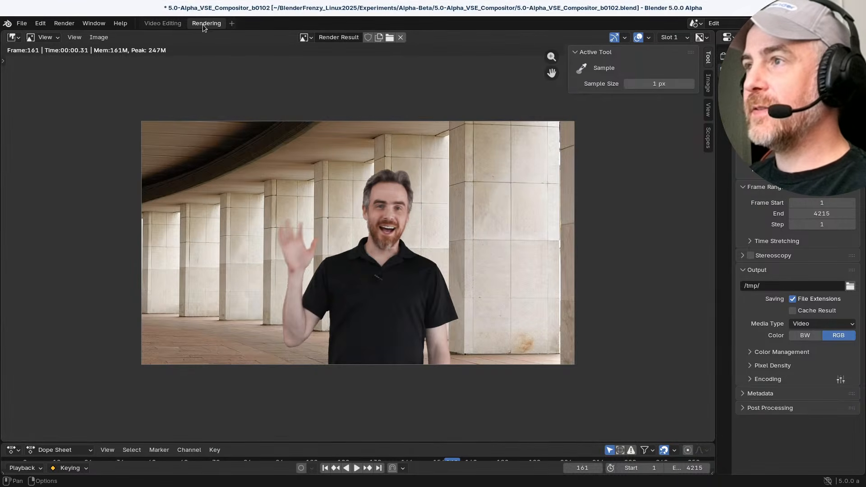
click(163, 23)
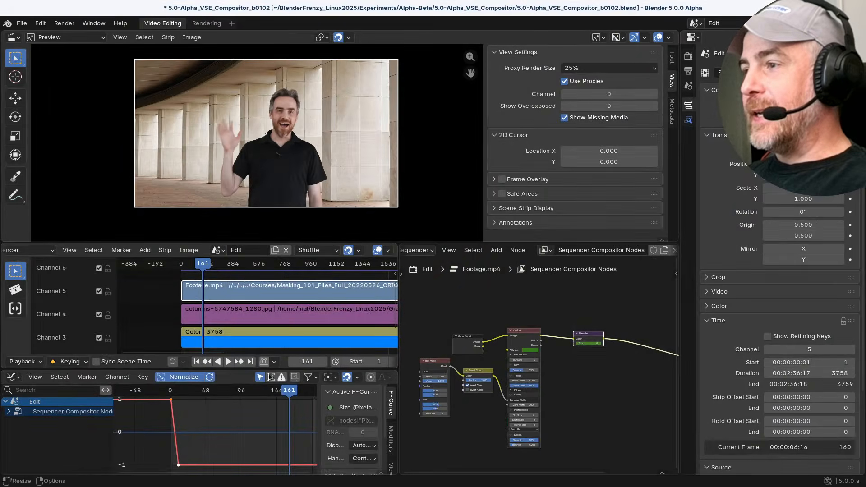
click(207, 23)
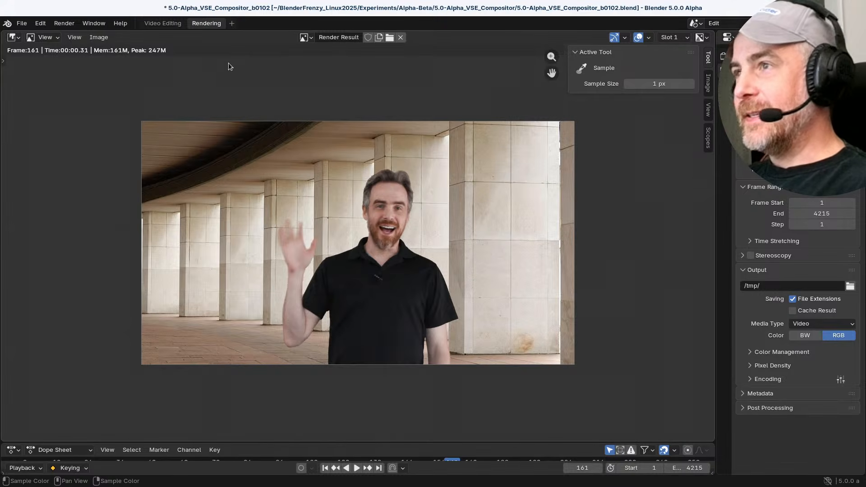
key(ctrl+Page_Up)
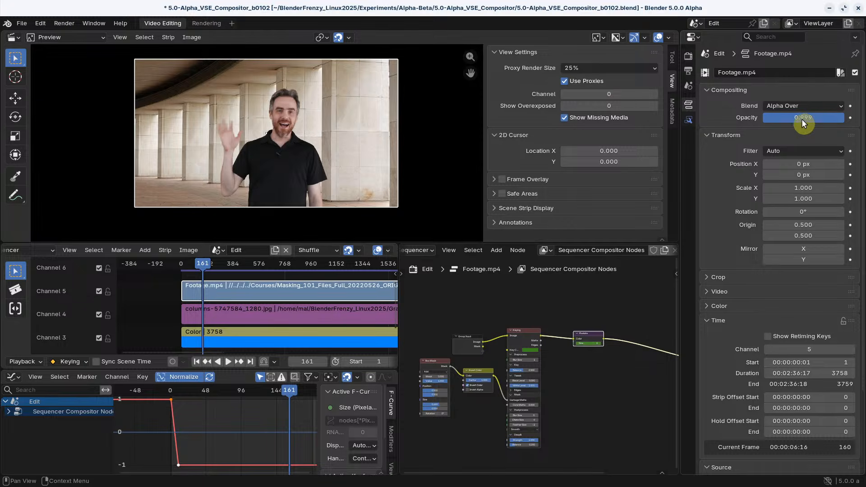
Test the Footage.mp4 strip's opacity at 1.000, then set it back to 0.999
drag(799, 118, 843, 118)
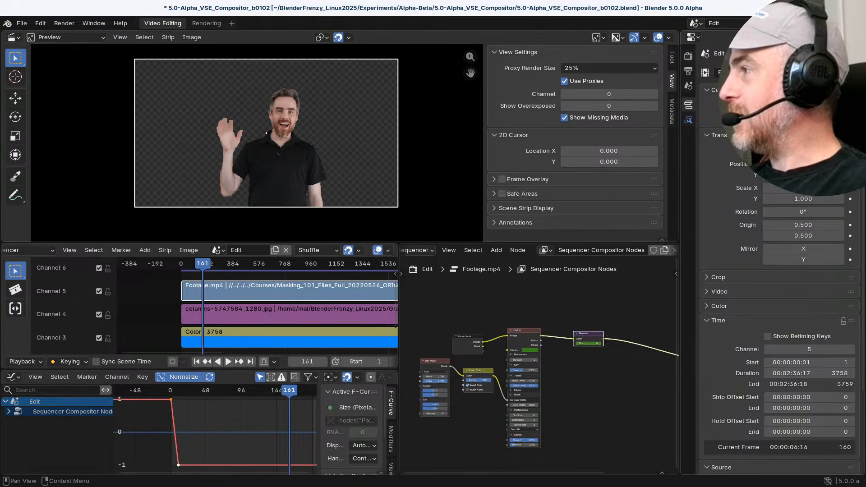
double_click(809, 117)
key(BackSpace)
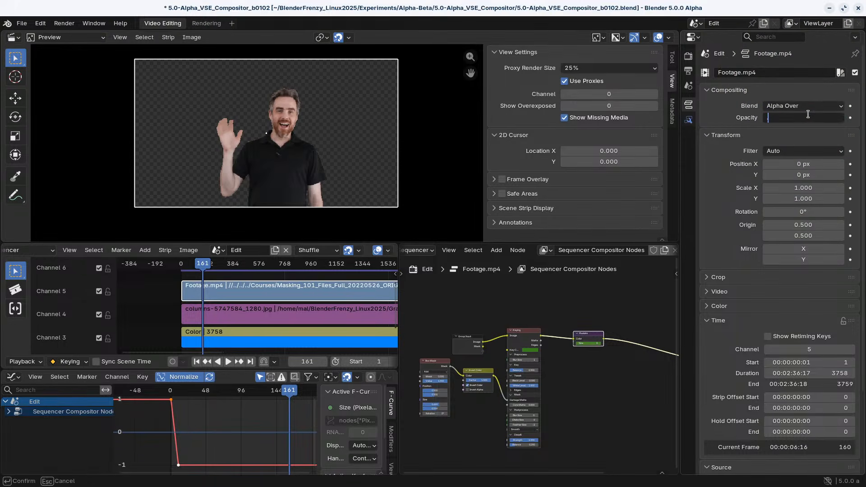
key(Return)
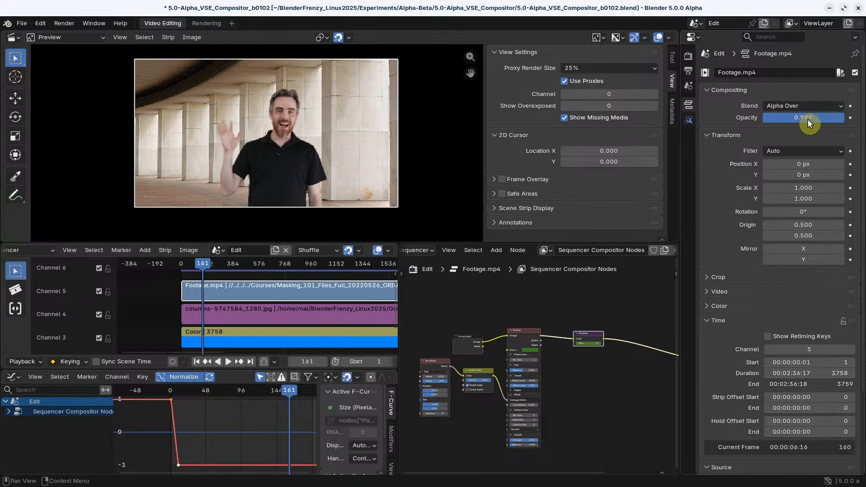
Set the Footage.mp4 strip's opacity to 0.9999, then to 1.0
click(808, 119)
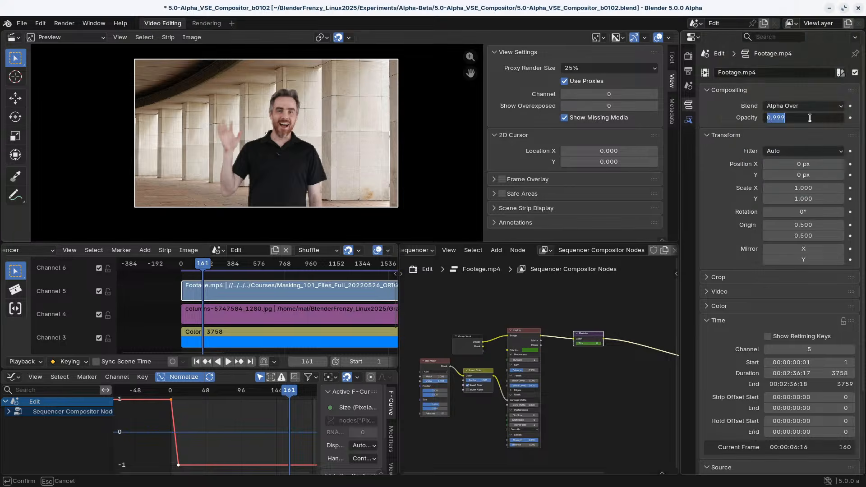
text(9)
click(833, 135)
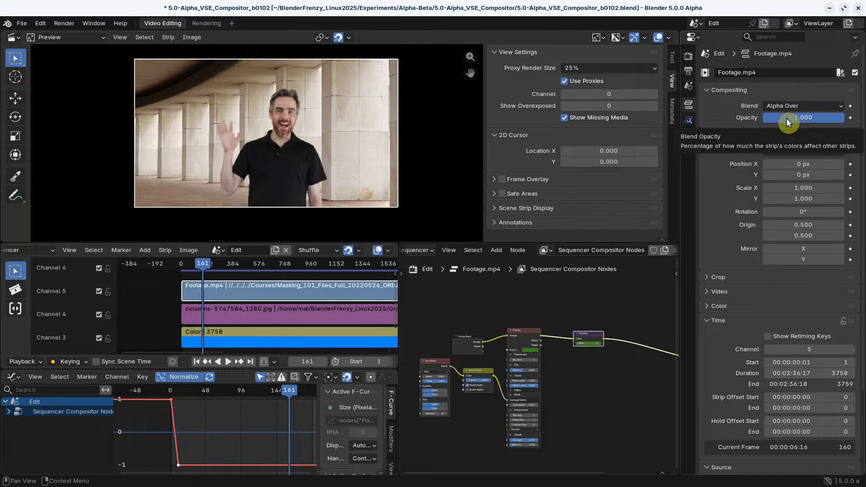
click(803, 117)
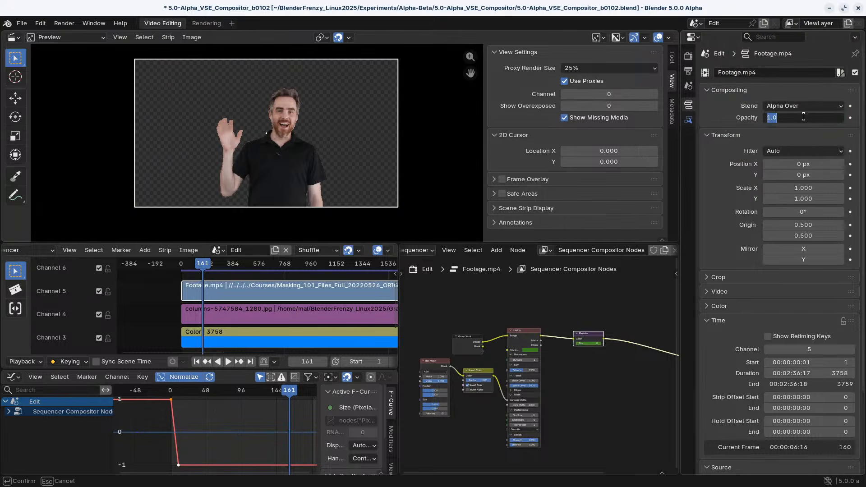
key(Escape)
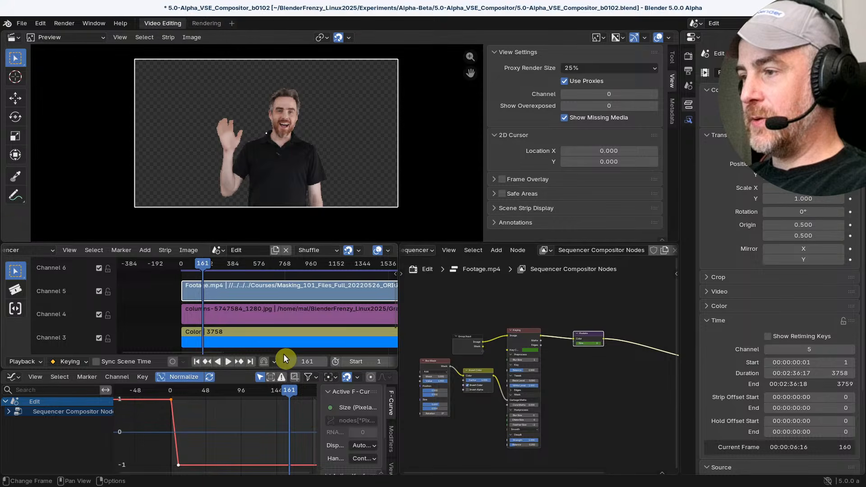
Enlarge the sequencer timeline area and slide the columns image strip on channel 4 to start at frame 647
drag(285, 352, 189, 353)
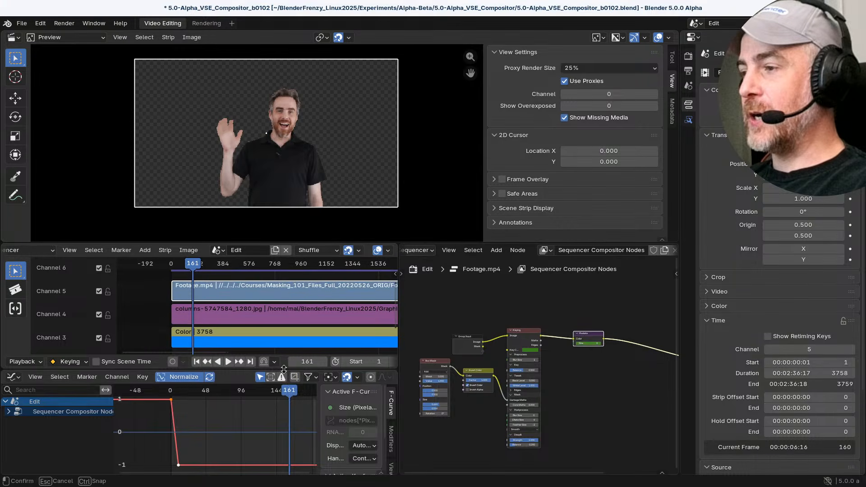
drag(276, 371, 279, 460)
scroll(277, 362, down, 3)
middle_drag(280, 378, 231, 335)
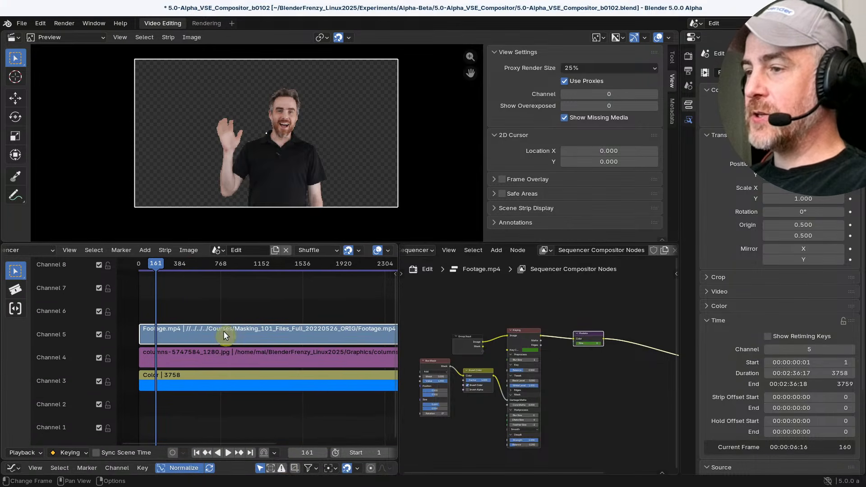
click(244, 356)
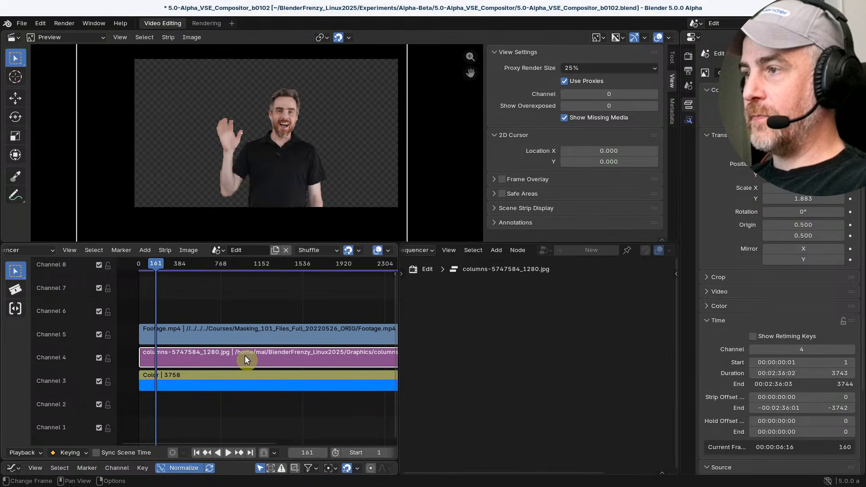
drag(245, 355, 287, 357)
click(222, 387)
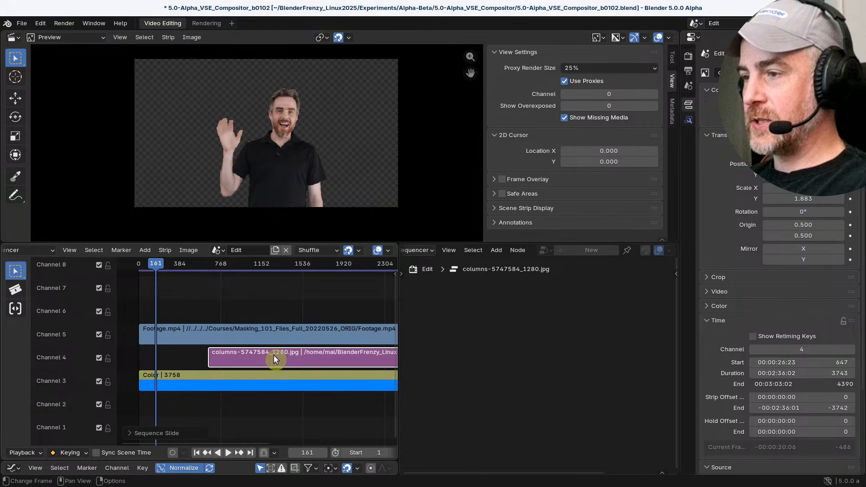
Select the Footage.mp4 strip again, move the playhead to frame 287 and check the strip's opacity value
click(169, 378)
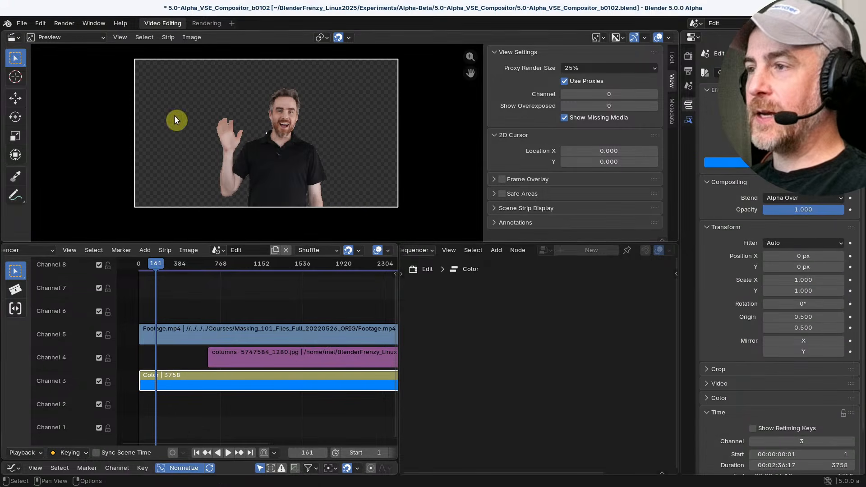
click(176, 332)
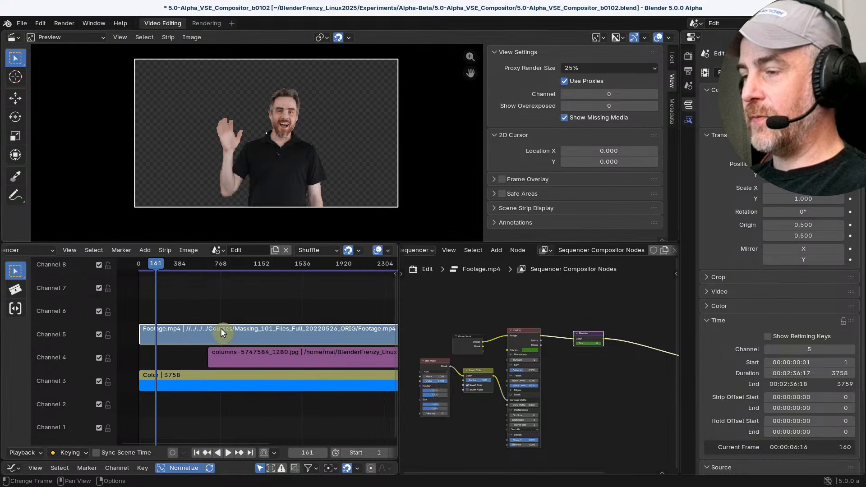
mouse_move(158, 257)
mouse_down()
mouse_move(191, 264)
mouse_move(145, 257)
mouse_move(169, 265)
mouse_up()
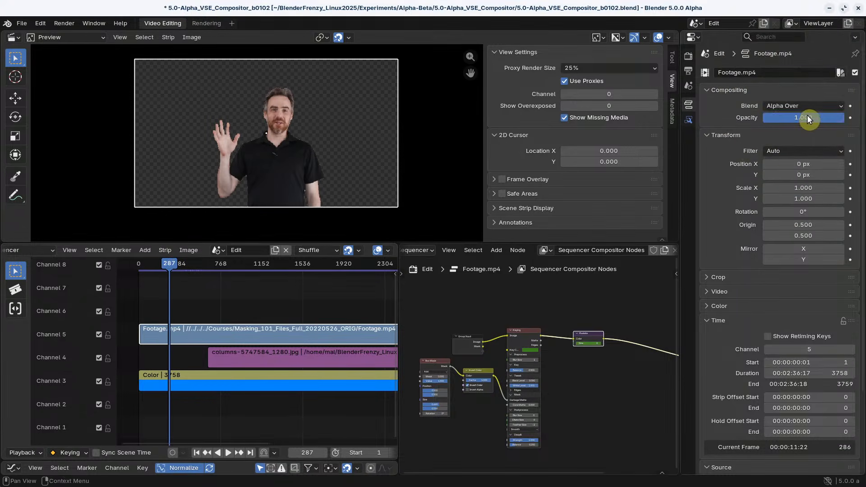
click(807, 117)
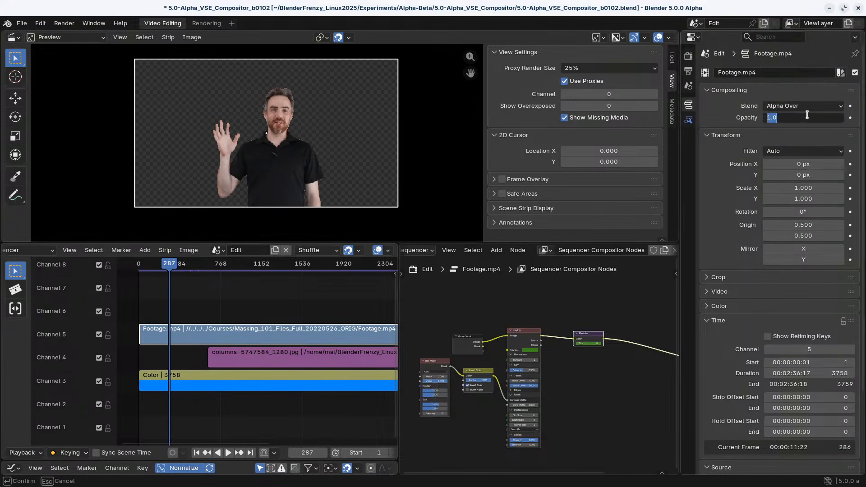
key(Escape)
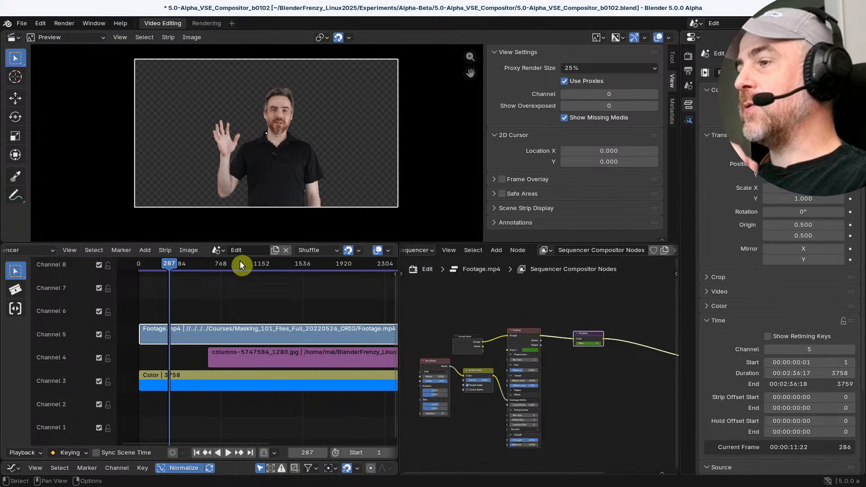
Display the Footage.mp4 strip's modifiers and choose Sequencer as the compositor's node tree sub-type
scroll(505, 254, left, 3)
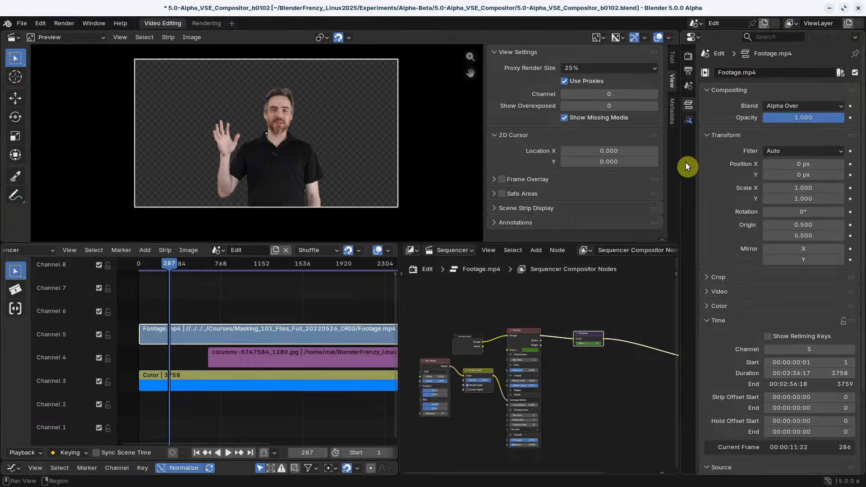
click(688, 120)
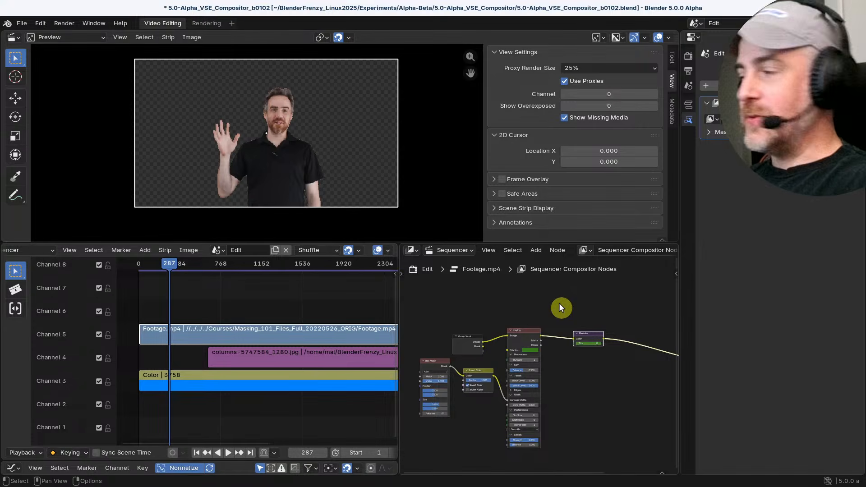
click(465, 247)
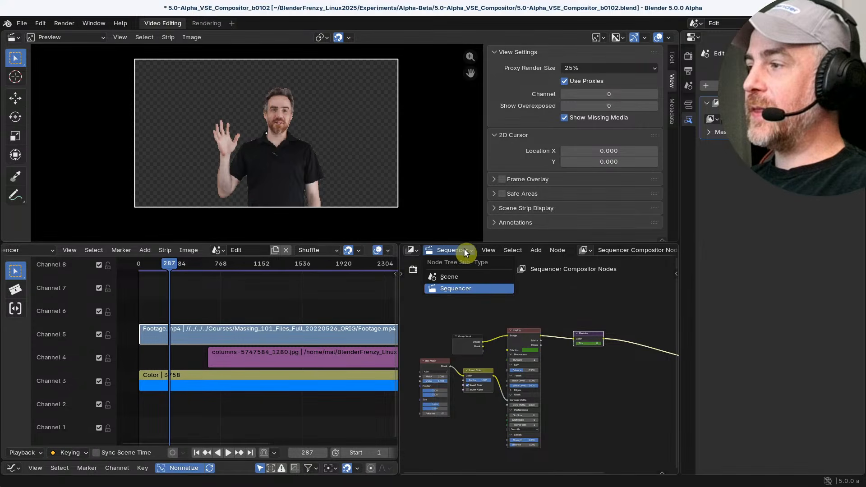
click(461, 289)
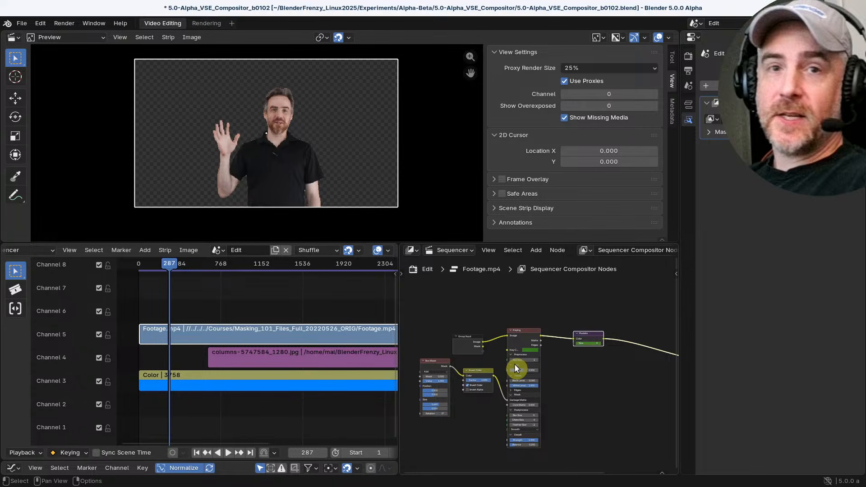
Examine the Keying and Pixelate nodes of the Footage.mp4 compositor tree alongside the strip's preview
click(525, 338)
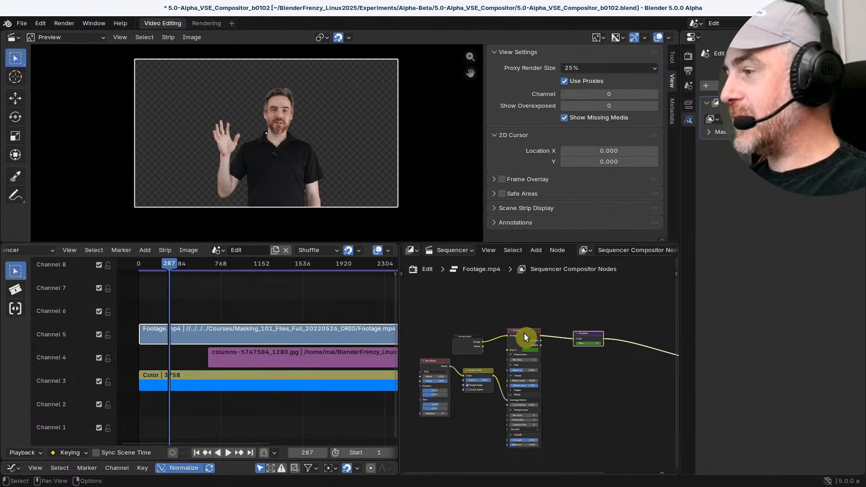
scroll(525, 334, up, 2)
scroll(524, 332, up, 1)
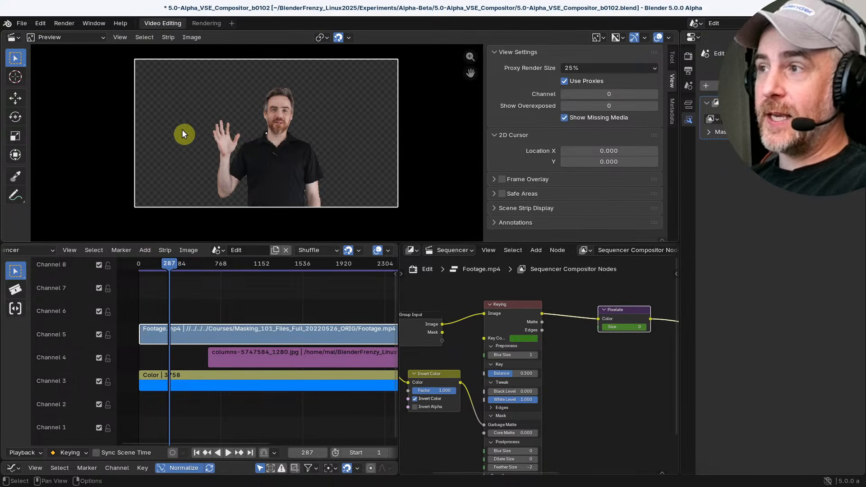
scroll(212, 113, up, 1)
scroll(355, 182, down, 1)
scroll(537, 343, down, 2)
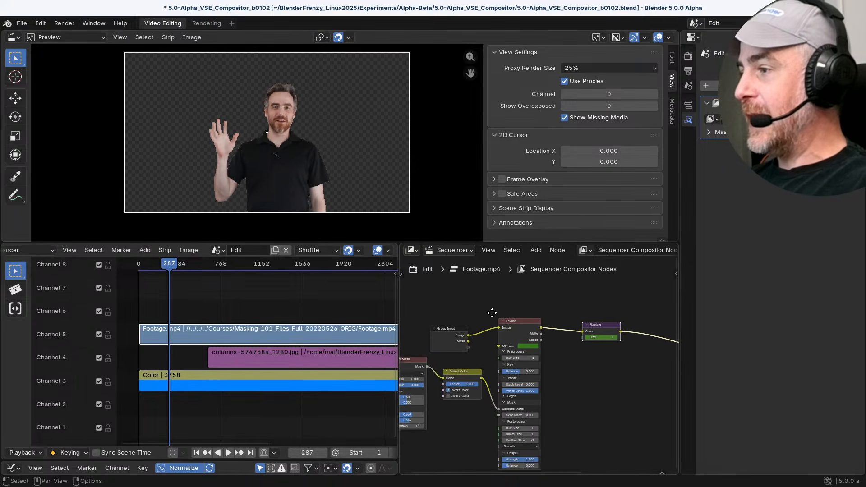
scroll(497, 299, down, 1)
scroll(456, 315, down, 1)
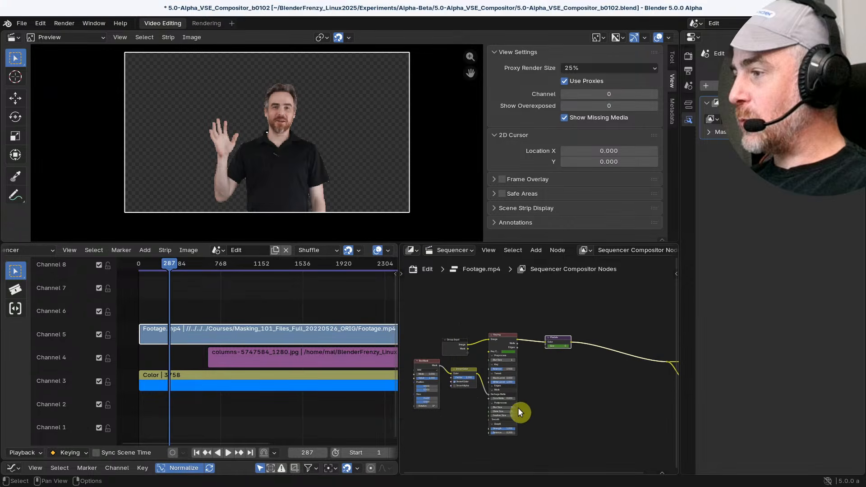
In the maximized node editor, space out the Group Input and Group Output nodes and link Group Input's Image directly to Group Output's Image
key(ctrl+space)
scroll(391, 265, up, 1)
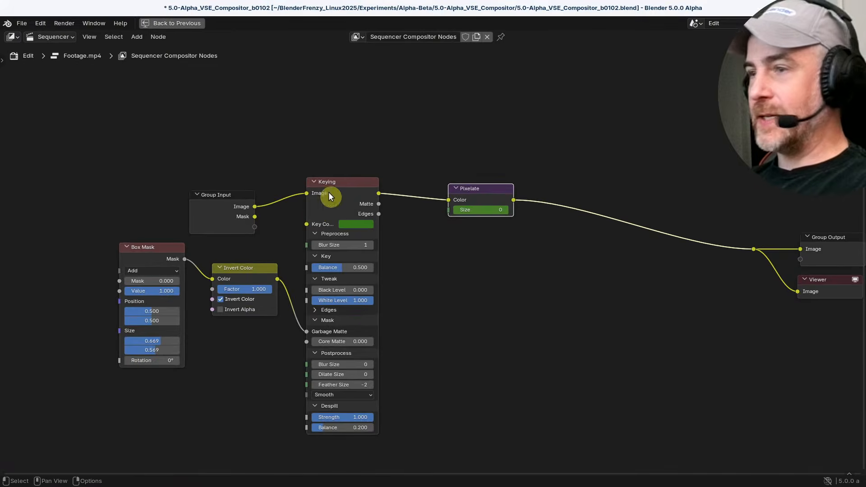
scroll(488, 319, down, 1)
middle_drag(489, 320, 471, 313)
drag(230, 203, 92, 132)
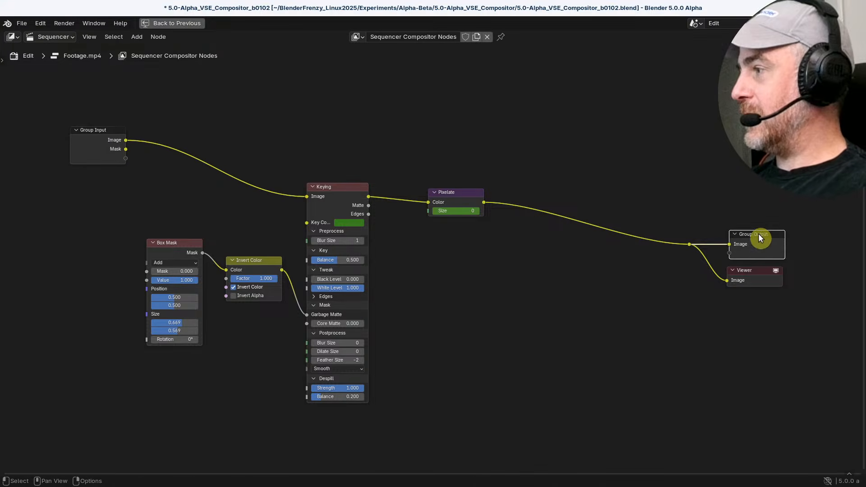
drag(759, 234, 769, 219)
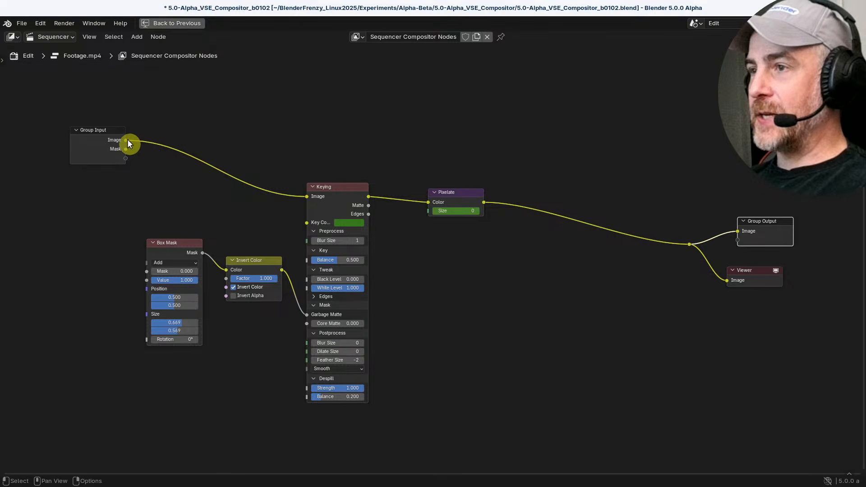
drag(126, 140, 739, 232)
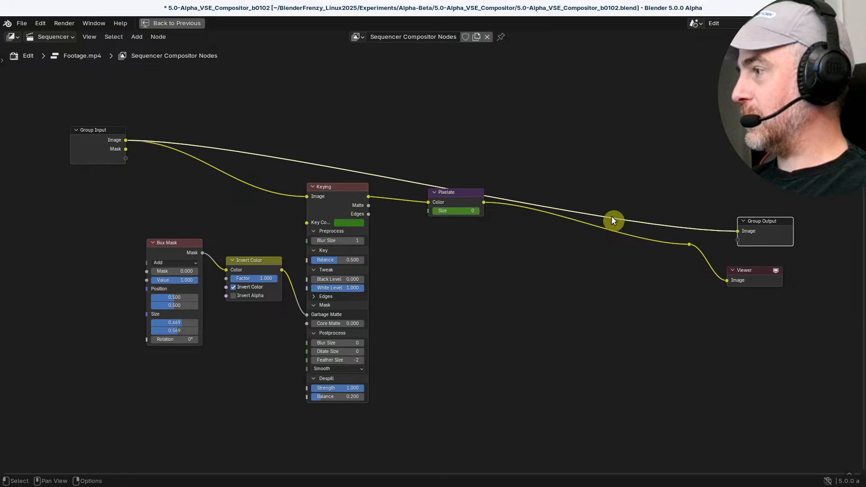
click(184, 23)
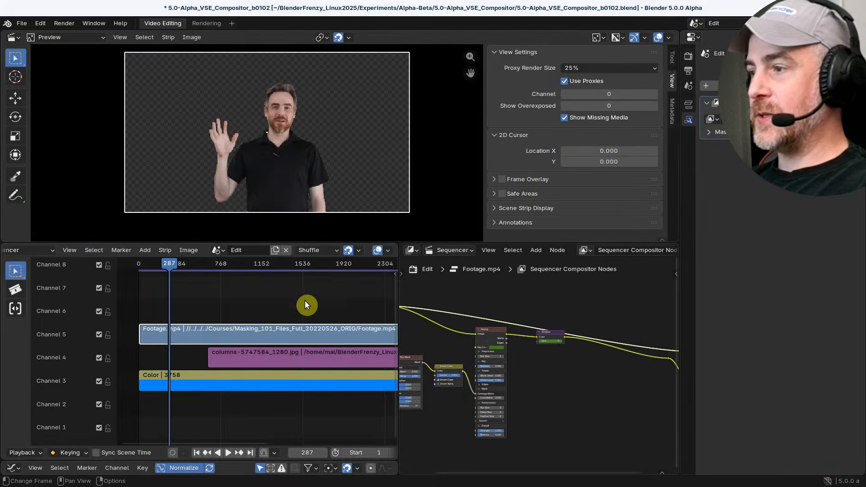
Frame the whole node tree in the restored layout and move the Group Input node above the other nodes
key(Home)
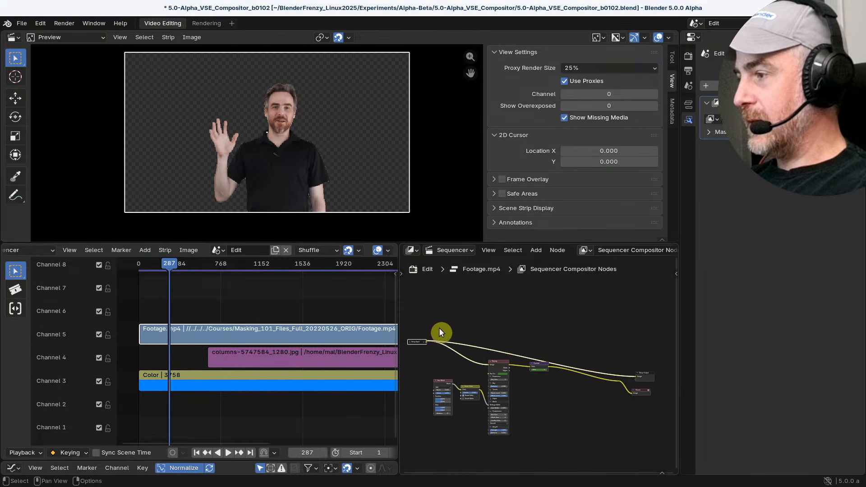
click(410, 341)
drag(418, 344, 432, 321)
scroll(630, 362, up, 1)
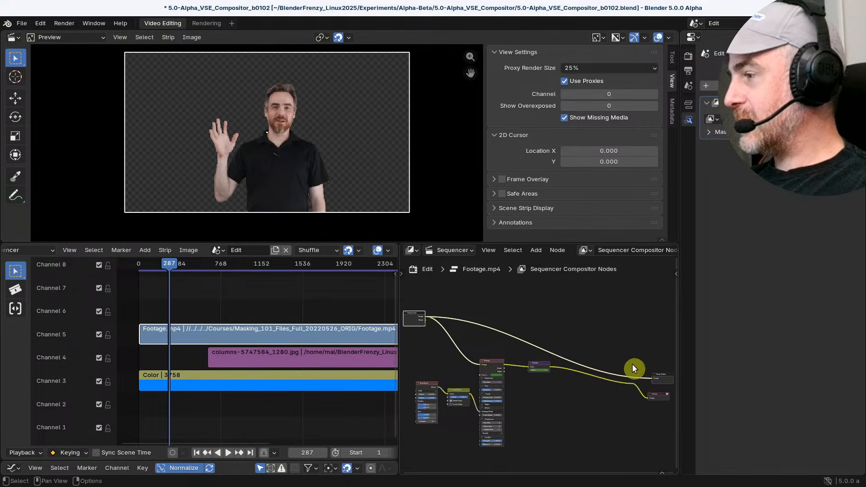
Add a reroute on the direct Image link near Group Output and connect it to the Viewer node too
middle_drag(635, 359, 513, 310)
scroll(513, 318, up, 2)
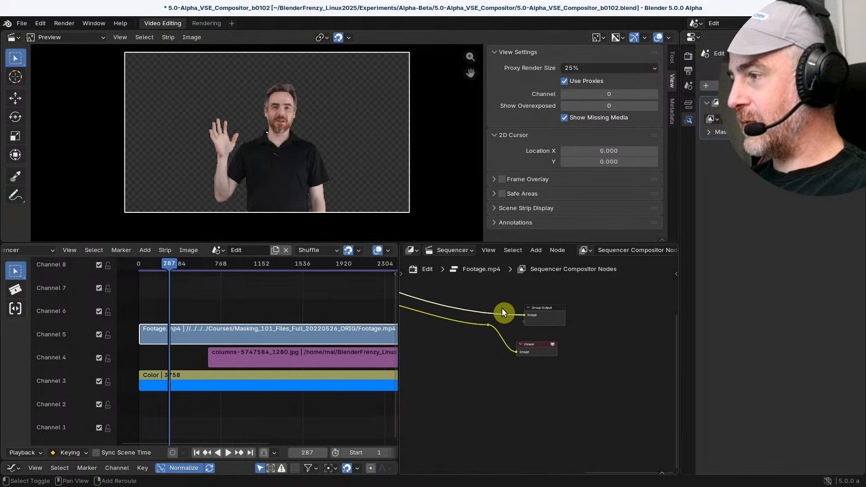
shift+right_drag(497, 308, 505, 318)
drag(500, 313, 551, 349)
mouse_move(548, 309)
mouse_down()
mouse_move(571, 307)
mouse_move(554, 310)
mouse_up()
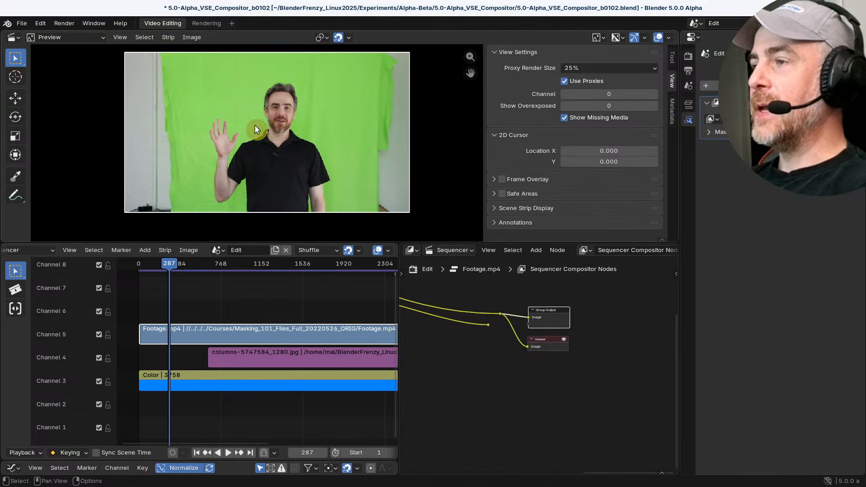
click(549, 341)
Set the preview's proxy render size to 100% and enlarge the footage in the preview
click(579, 69)
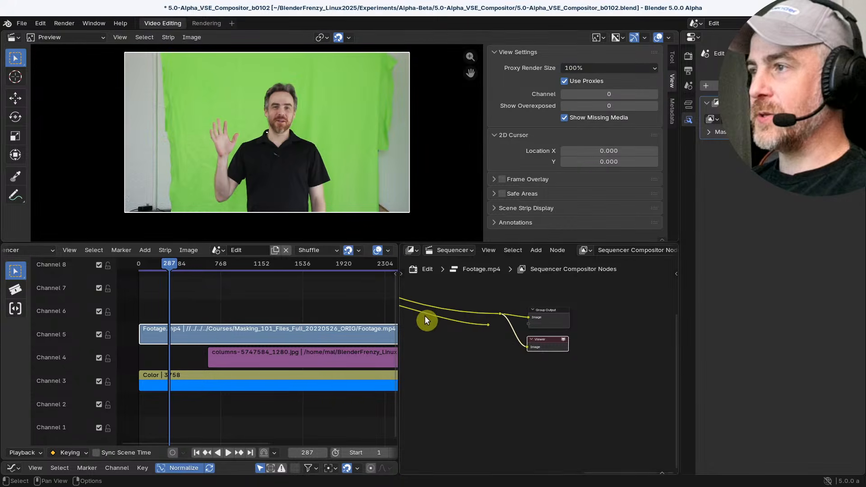
scroll(303, 137, up, 3)
scroll(299, 81, down, 1)
middle_drag(324, 94, 290, 108)
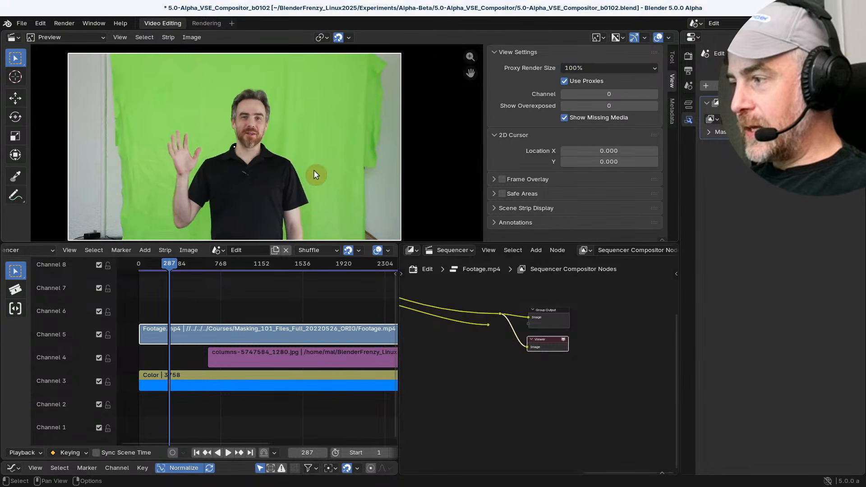
Detach the Pixelate node from the Keying output link and place it below the links
scroll(463, 321, down, 7)
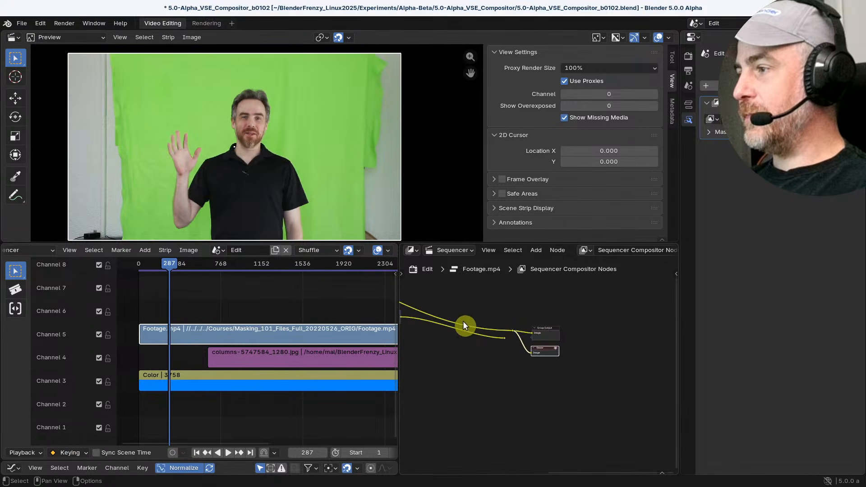
middle_drag(484, 314, 605, 324)
scroll(565, 321, down, 1)
scroll(559, 319, up, 2)
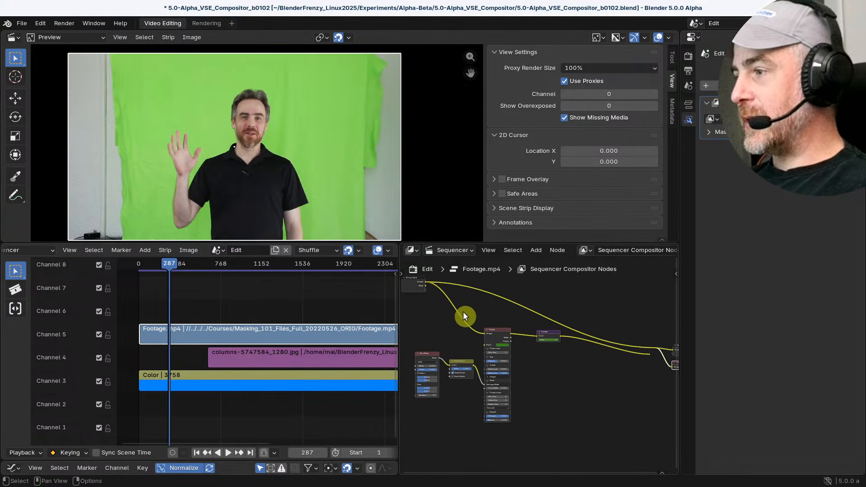
drag(499, 328, 507, 316)
middle_drag(564, 356, 478, 350)
scroll(481, 351, up, 5)
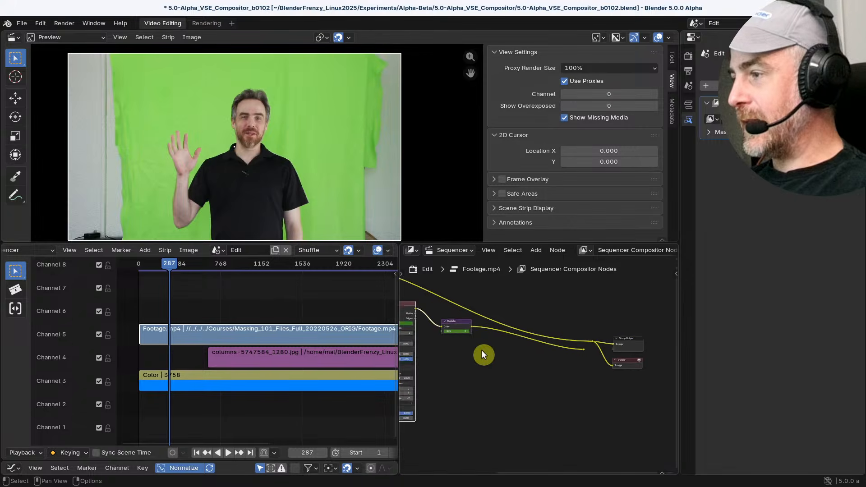
drag(446, 320, 473, 331)
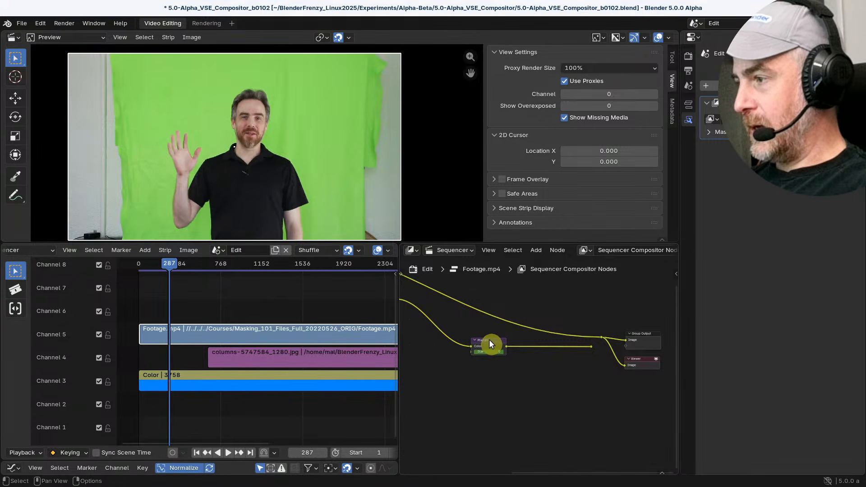
alt+drag(489, 339, 483, 384)
scroll(540, 365, down, 4)
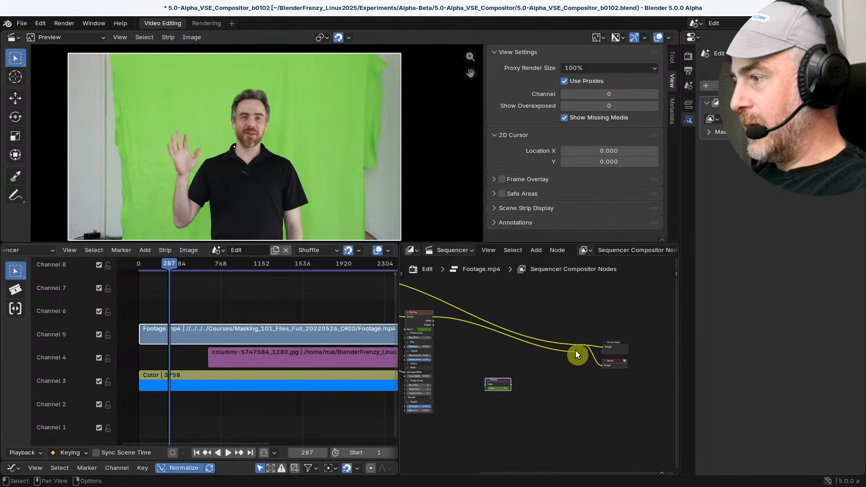
Route the Keying image through its reroute to both Group Output and Viewer, and select the Keying node
drag(578, 351, 603, 365)
middle_drag(469, 339, 541, 346)
scroll(493, 325, up, 5)
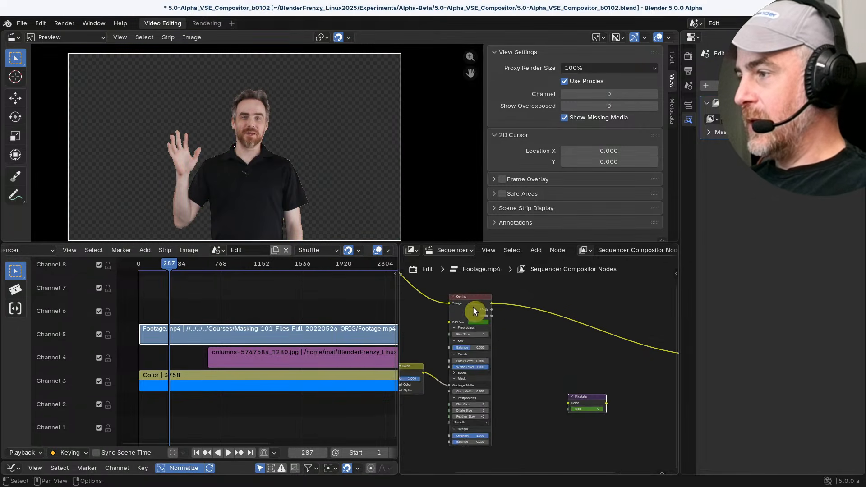
middle_drag(490, 328, 596, 344)
click(570, 314)
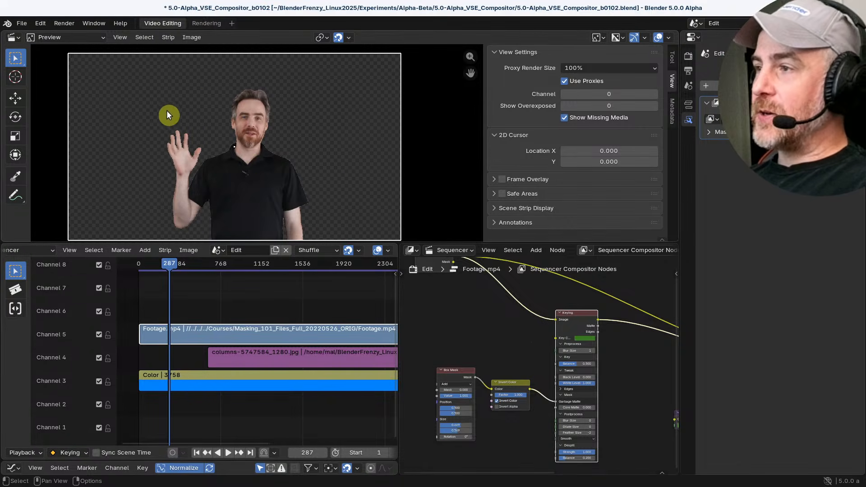
Show the Footage.mp4 strip's properties and shift its Position X to 8 px
click(688, 105)
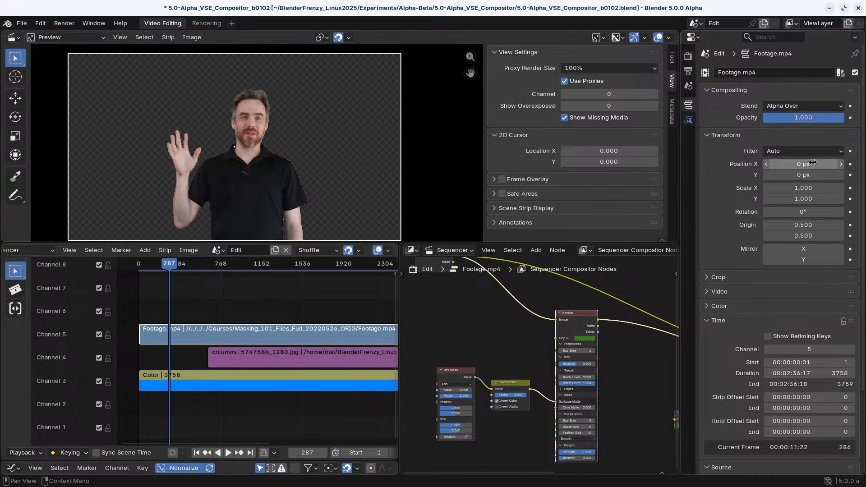
drag(806, 164, 811, 164)
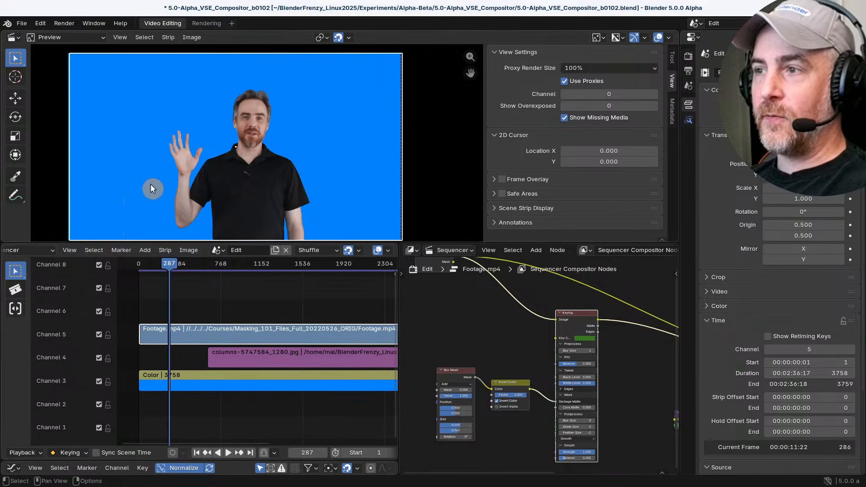
Select the Color strip, move the playhead to frame 857 and examine the strip's color and opacity settings
click(175, 377)
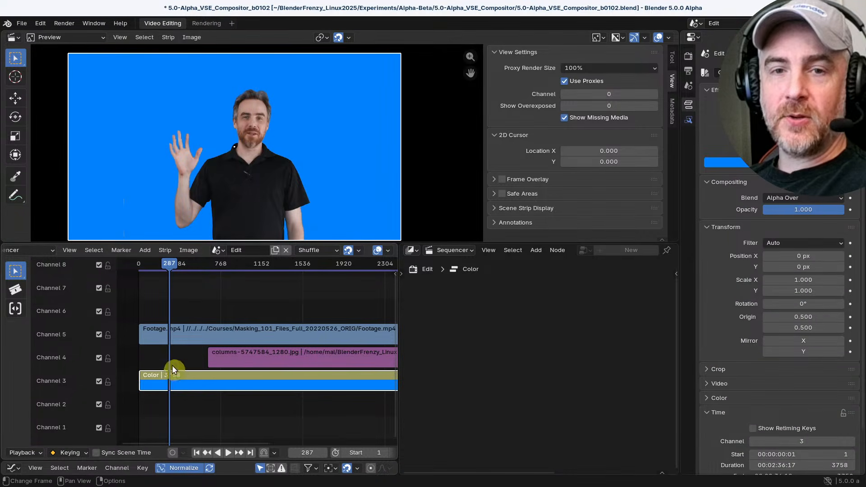
drag(201, 270, 230, 266)
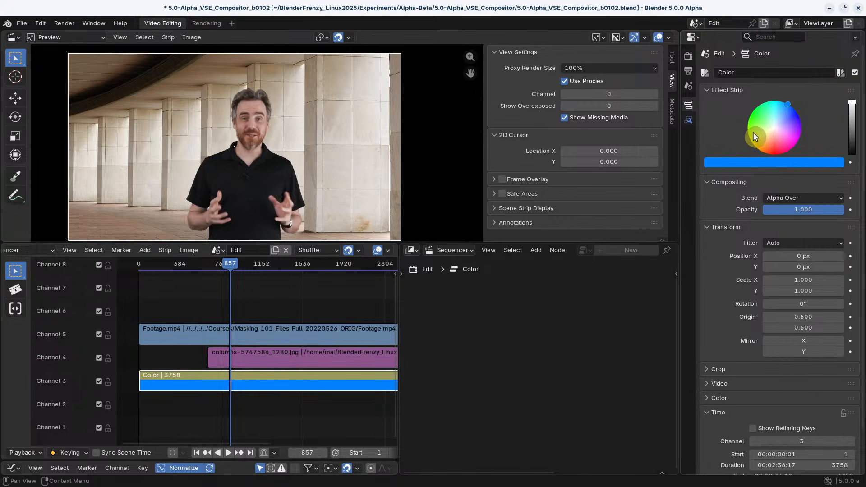
click(735, 162)
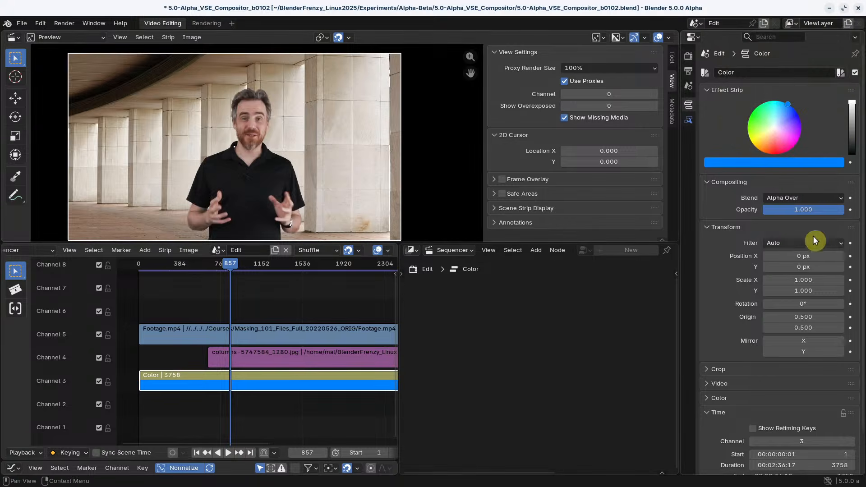
drag(797, 211, 795, 211)
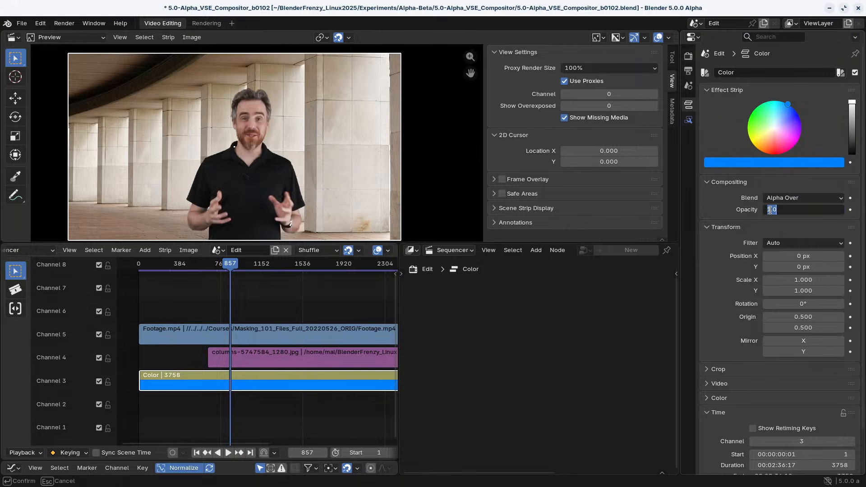
click(736, 228)
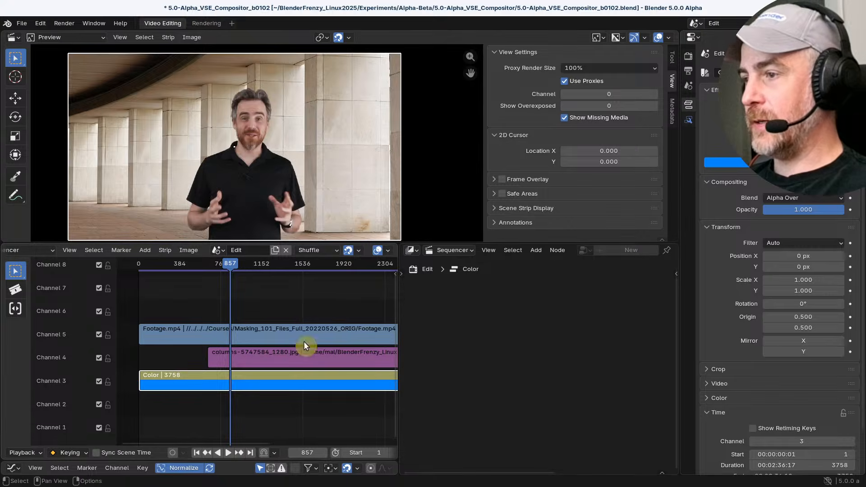
Select the Footage.mp4 strip and set its Position X to 0 px
click(187, 328)
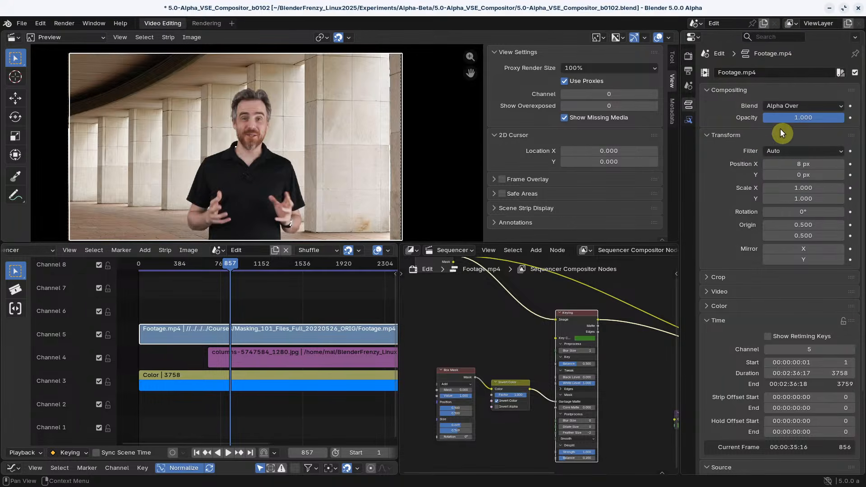
drag(803, 164, 812, 163)
click(805, 164)
text(0)
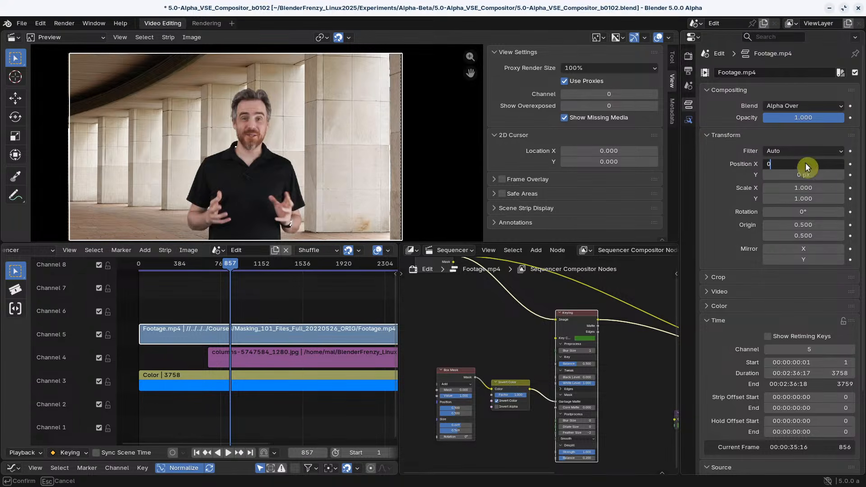
key(Return)
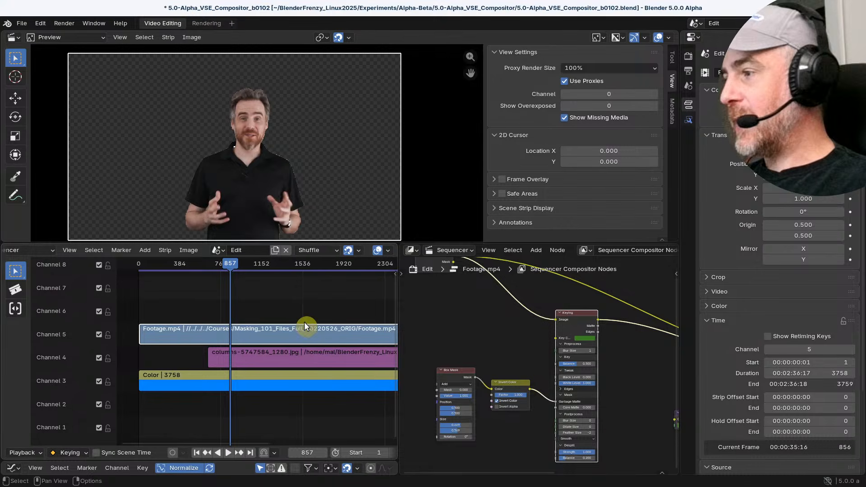
Insert the Pixelate node back into the link between Keying and the output reroute
middle_drag(660, 374, 477, 389)
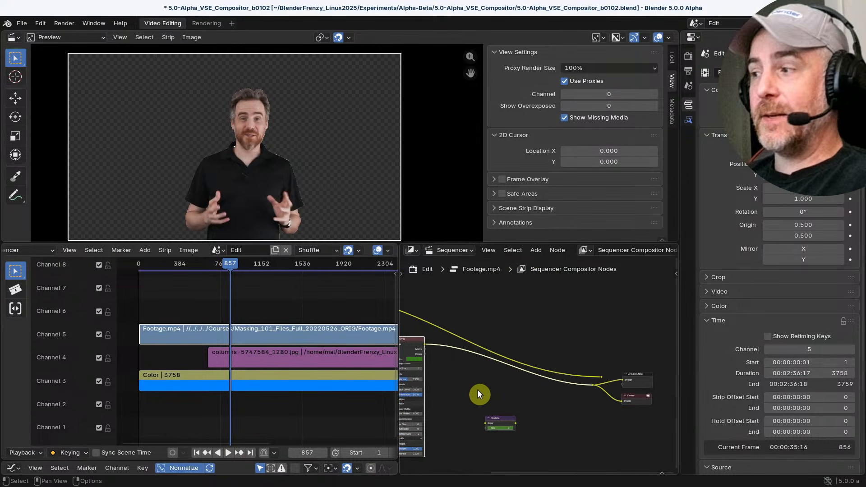
drag(496, 427, 474, 349)
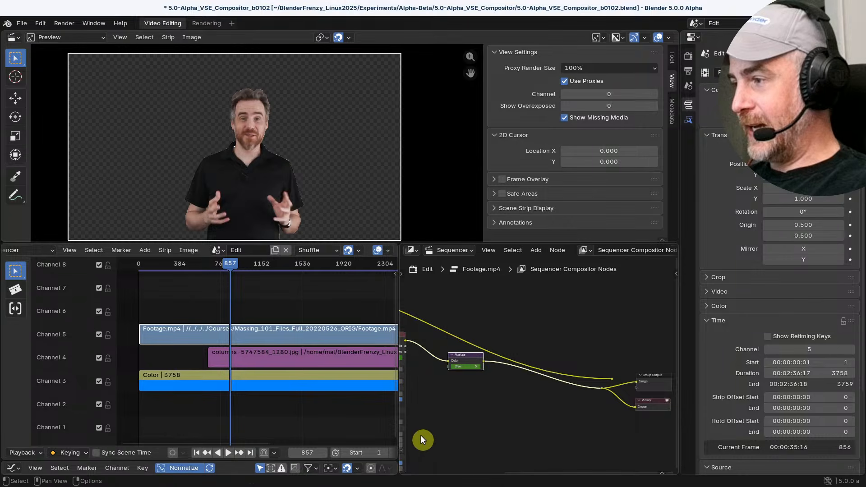
middle_drag(436, 441, 584, 443)
Bring the opening frames of the Footage.mp4 and Color strips into close view in the sequencer timeline
middle_drag(222, 312, 285, 325)
scroll(235, 311, up, 10)
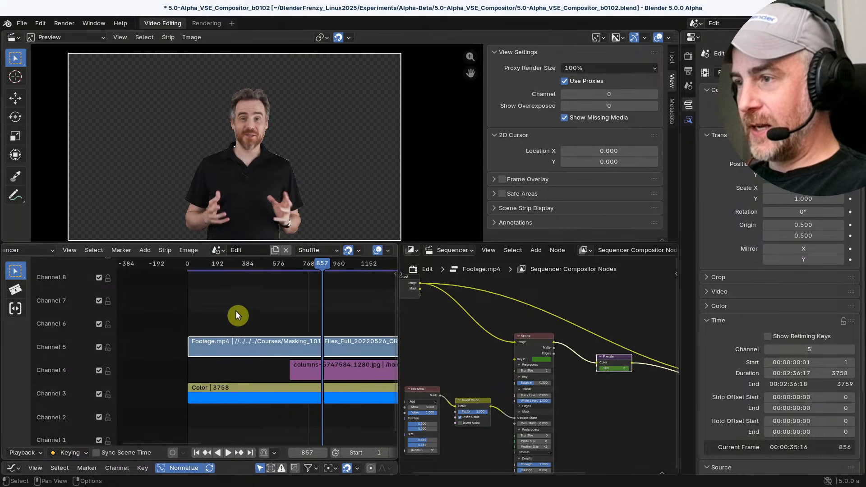
middle_drag(163, 299, 242, 311)
key(shift+b)
drag(225, 307, 296, 447)
middle_drag(256, 353, 376, 395)
middle_drag(306, 303, 255, 318)
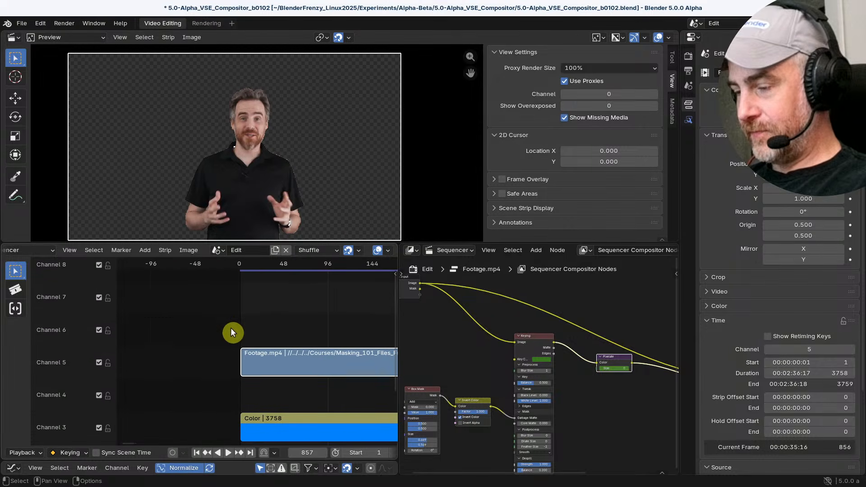
key(shift+b)
drag(224, 320, 296, 406)
middle_drag(266, 361, 174, 371)
ctrl+middle_drag(175, 370, 294, 403)
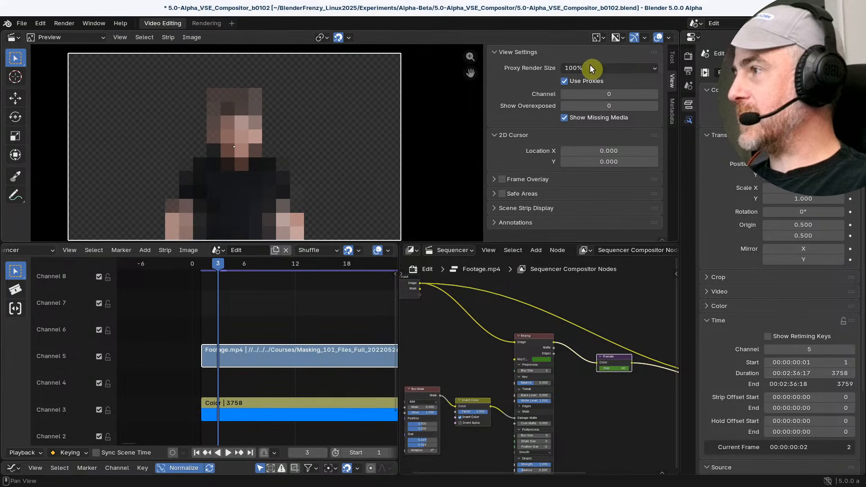
Set the preview's proxy render size to 25% and move the playhead back to frame 1
click(589, 68)
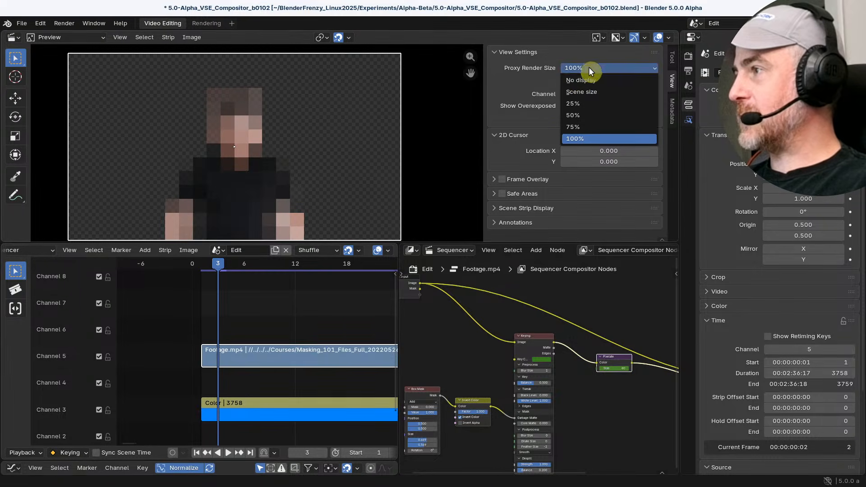
click(568, 105)
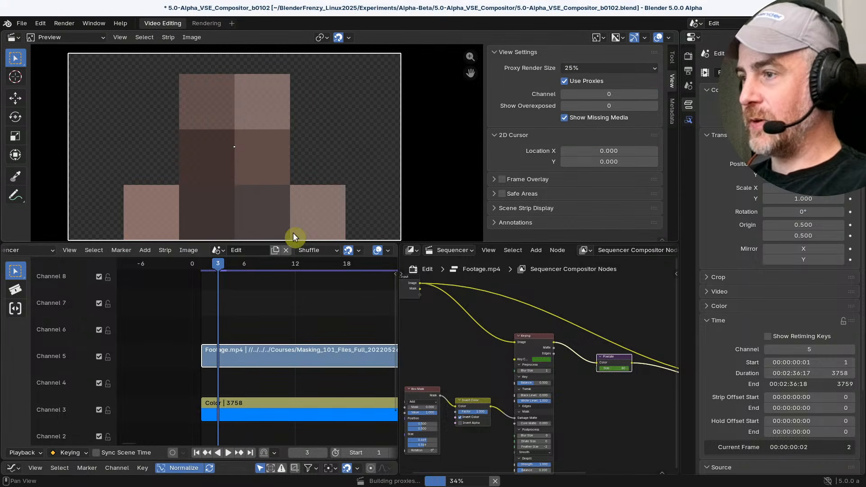
drag(219, 262, 209, 263)
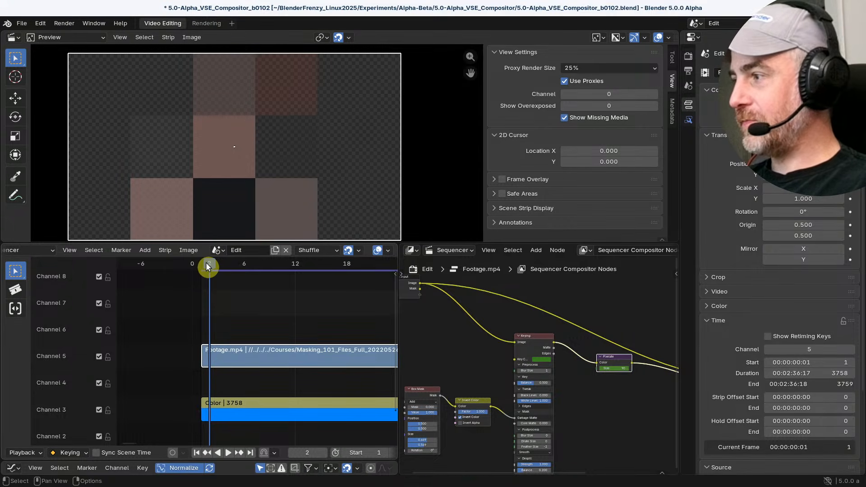
drag(210, 263, 201, 265)
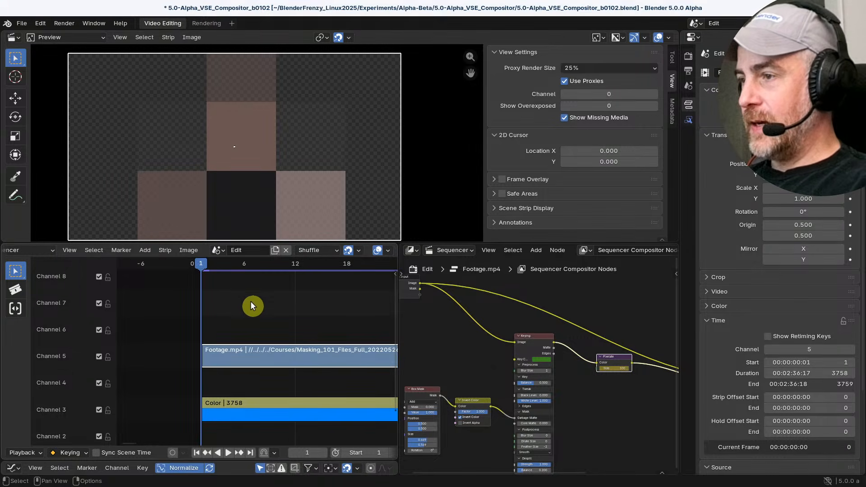
Check the sequencer's cache settings and hide them again
key(n)
click(388, 305)
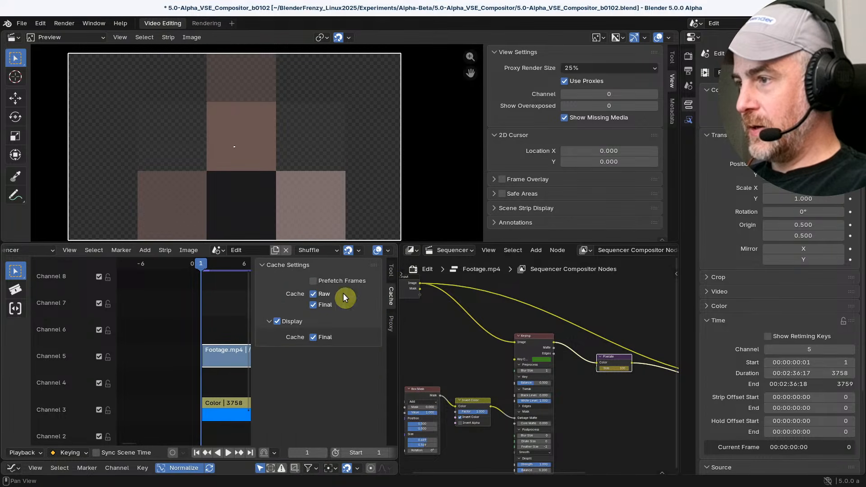
key(n)
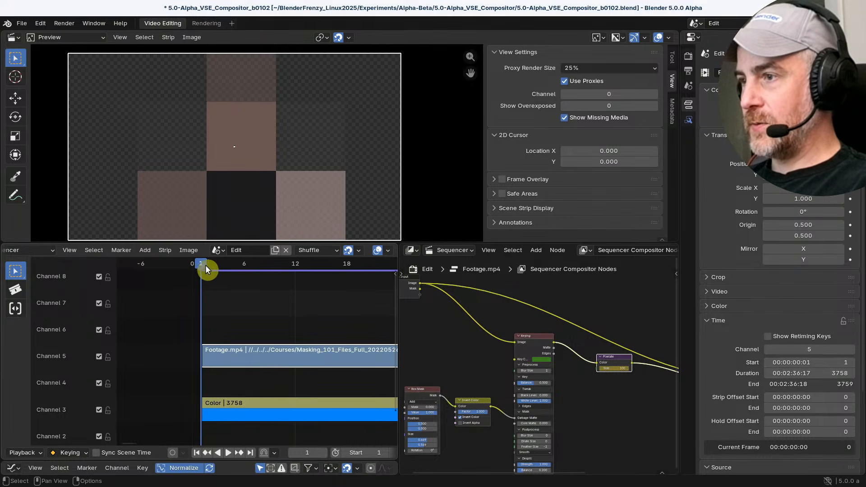
Scrub the opening frames to preview the animated pixelation, stop at frame 6, and enlarge the graph editor beneath the sequencer
drag(205, 265, 259, 271)
drag(297, 269, 244, 271)
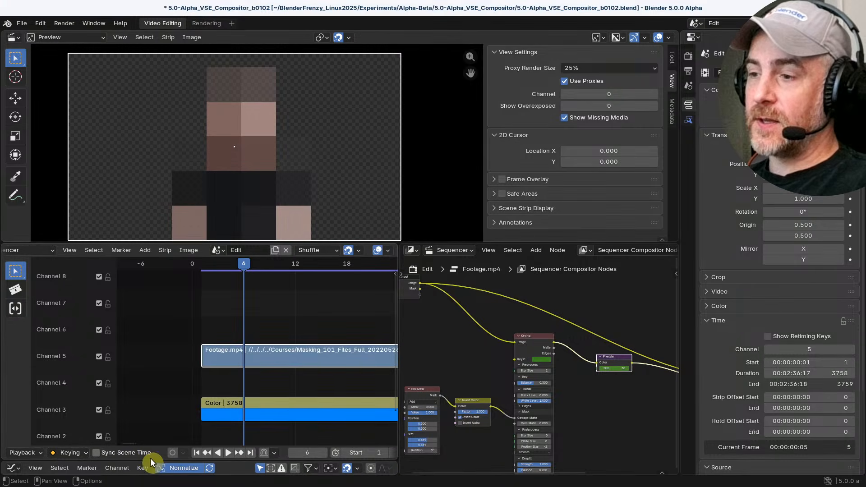
drag(150, 459, 164, 361)
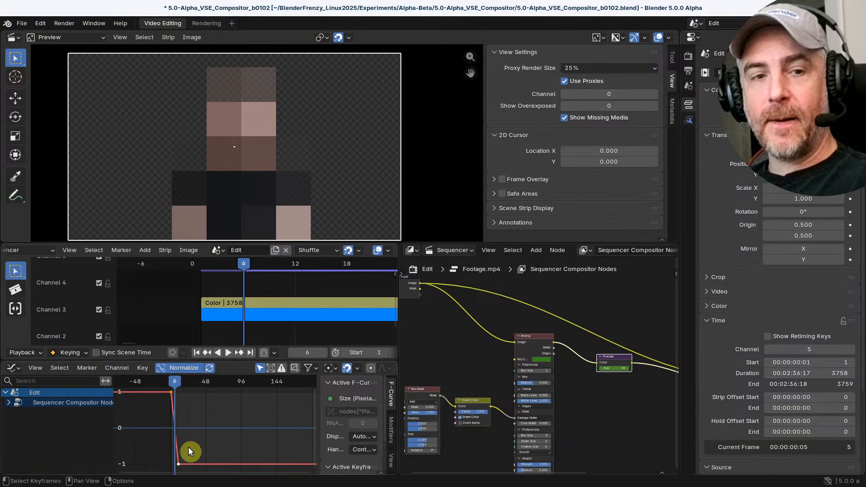
Switch the editor beneath the sequencer to the Dope Sheet and reveal its playback controls
click(14, 369)
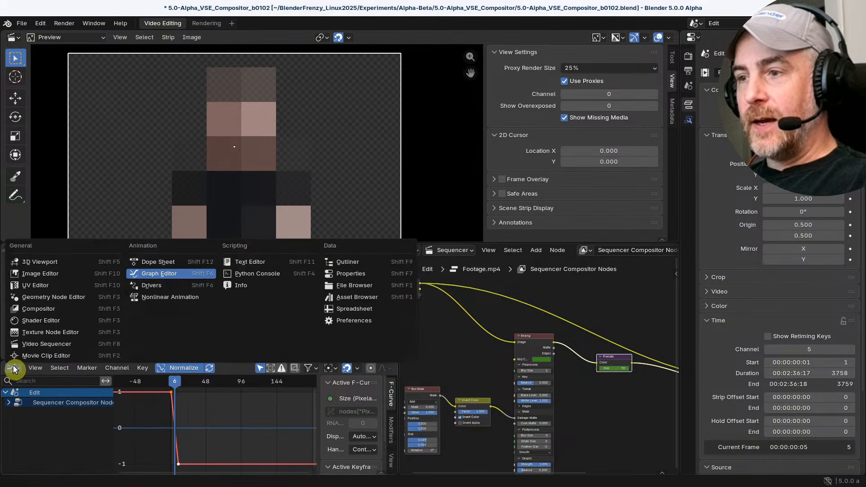
click(162, 266)
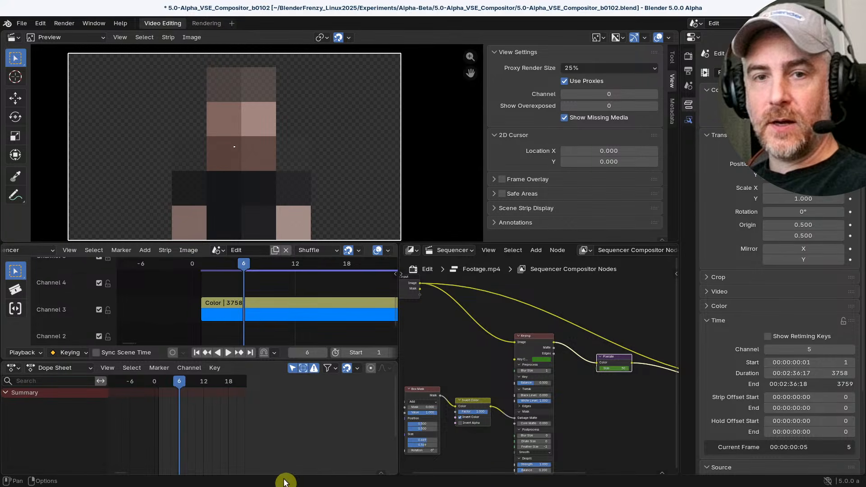
click(382, 474)
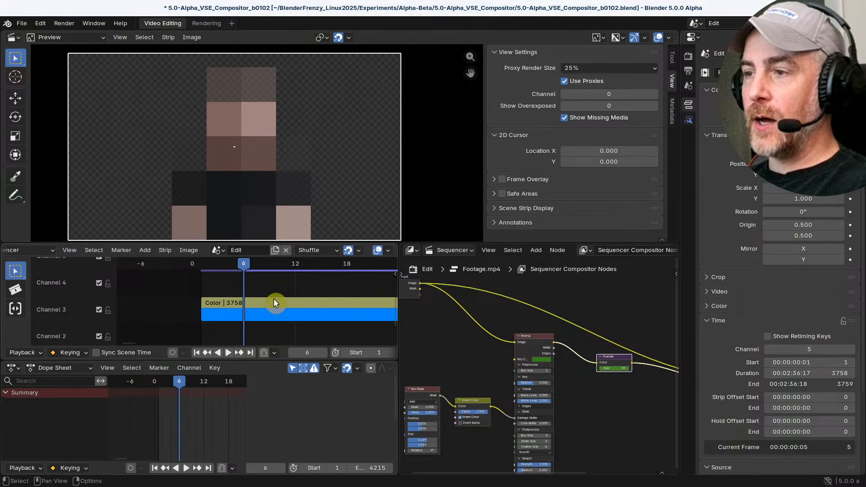
scroll(282, 307, down, 2)
scroll(284, 307, down, 1)
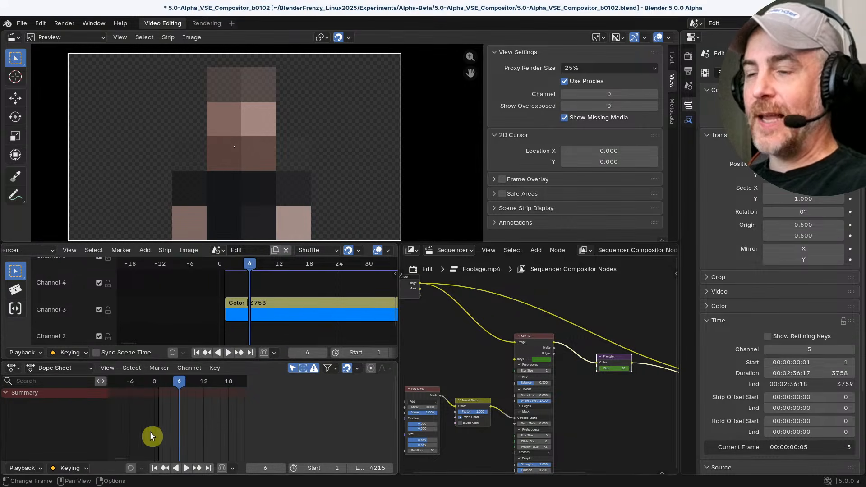
click(14, 368)
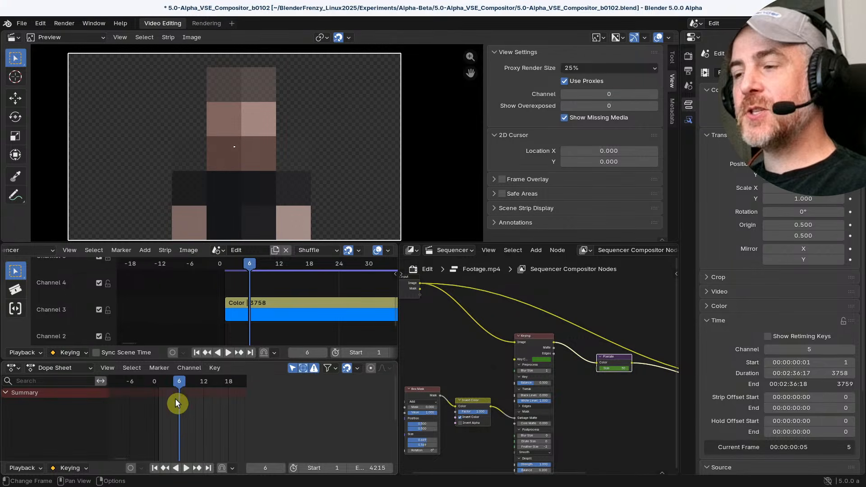
Bring the Pixelate node into close view, scrub to frame 11 to watch its Size change, and nudge the node slightly
scroll(180, 410, up, 5)
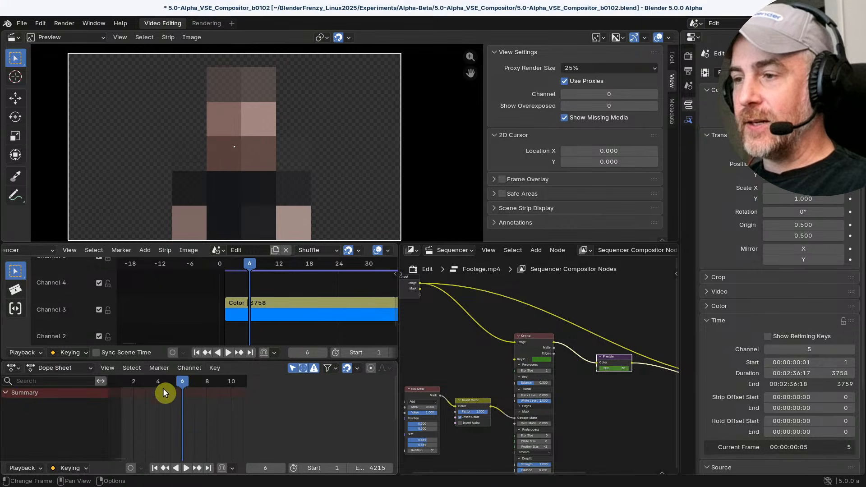
mouse_move(180, 380)
mouse_down()
mouse_move(125, 381)
mouse_move(216, 384)
mouse_move(116, 381)
mouse_move(197, 372)
mouse_move(183, 373)
mouse_up()
scroll(616, 384, up, 4)
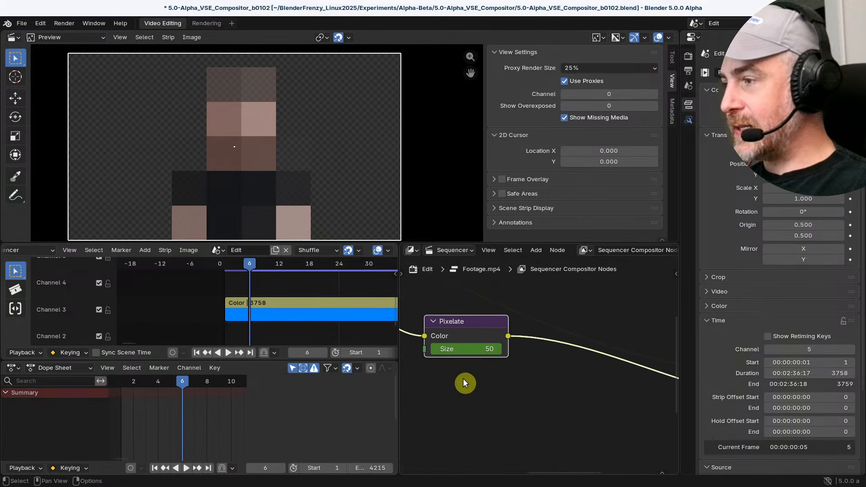
key(space)
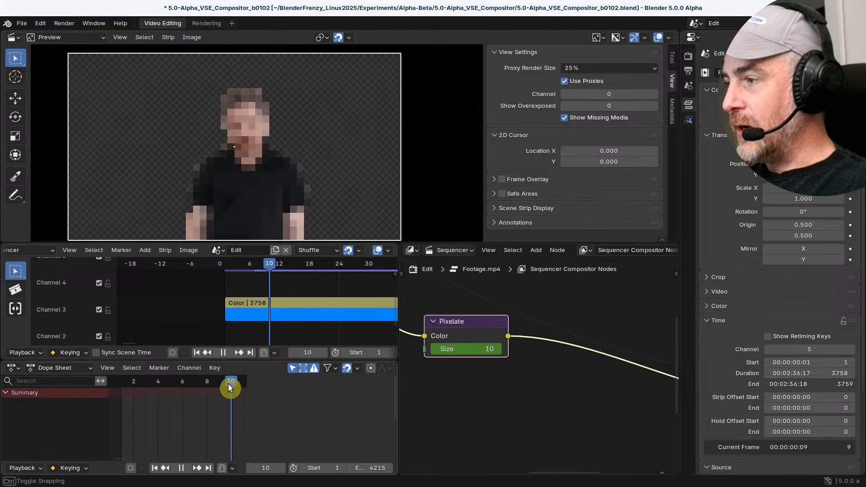
mouse_move(236, 385)
mouse_down()
mouse_move(224, 384)
mouse_move(241, 385)
mouse_up()
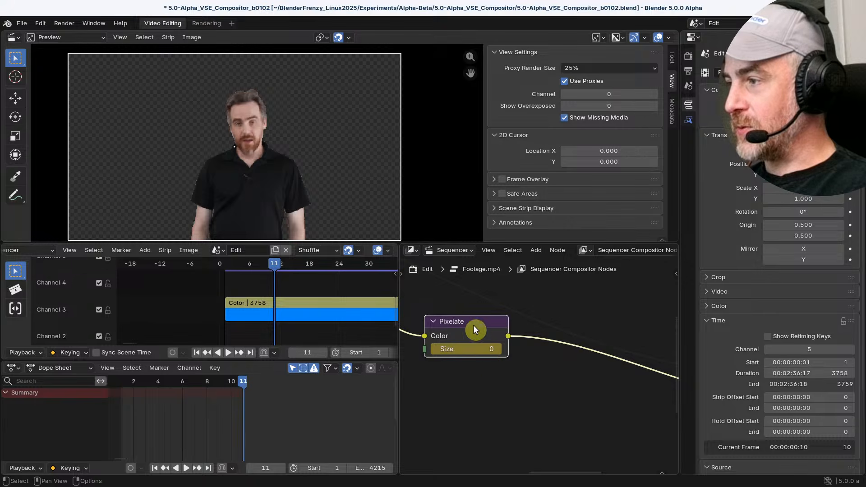
drag(473, 325, 481, 327)
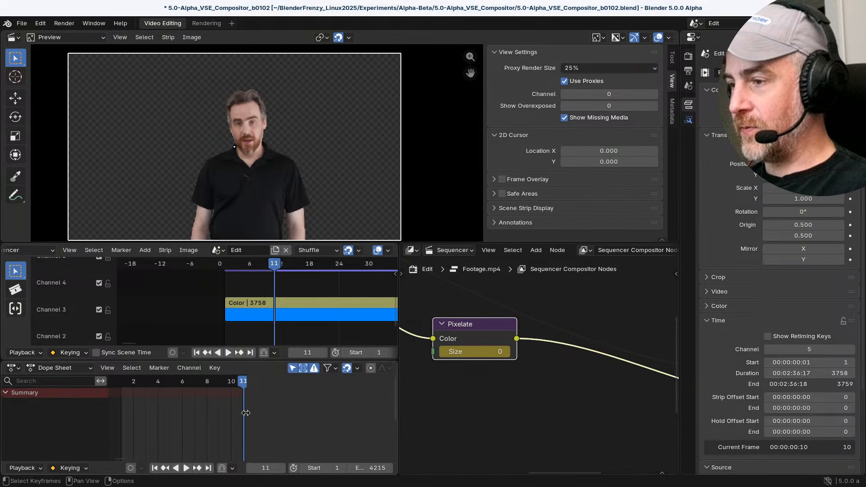
Examine the Dope Sheet's summary channel and playback options for the Pixelate node's Size keyframes
scroll(272, 415, up, 4)
scroll(343, 403, down, 3)
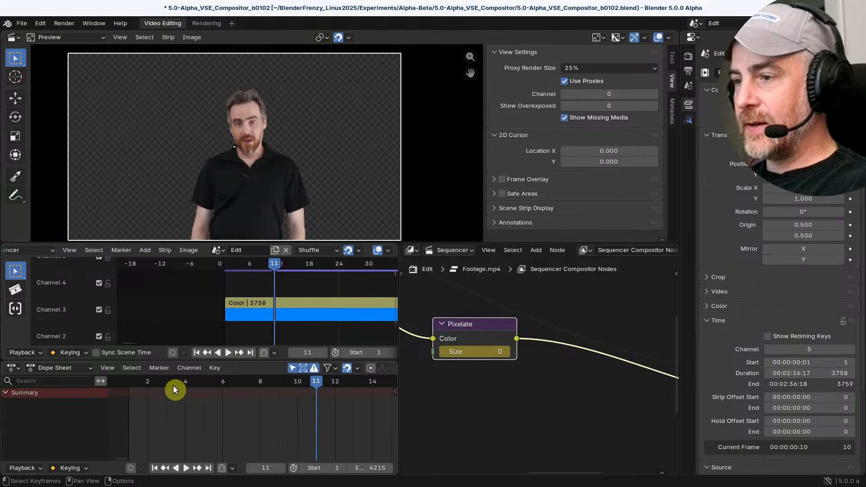
middle_drag(236, 402, 257, 416)
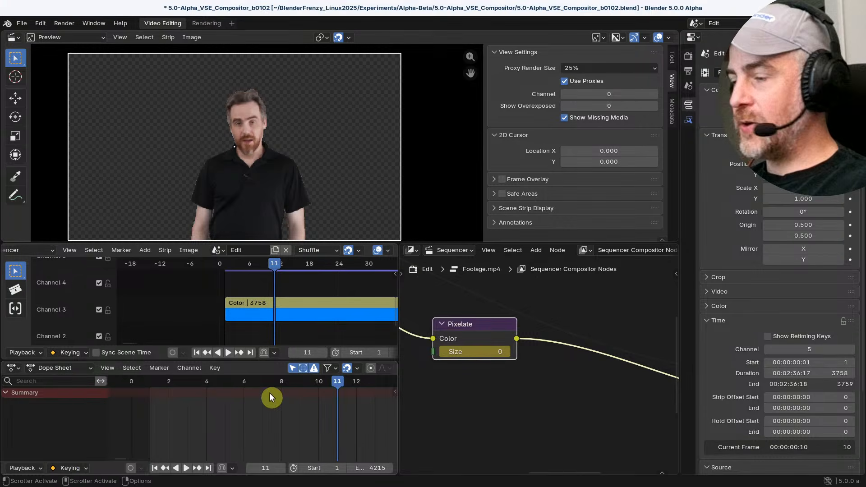
click(38, 471)
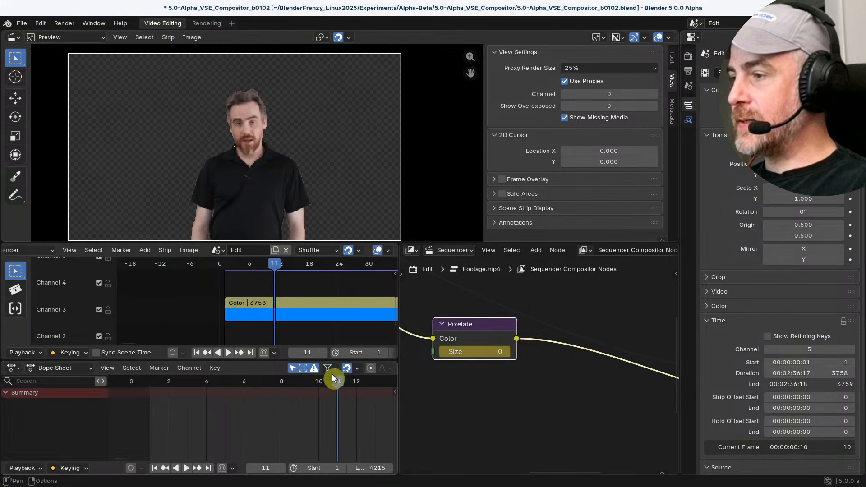
click(37, 469)
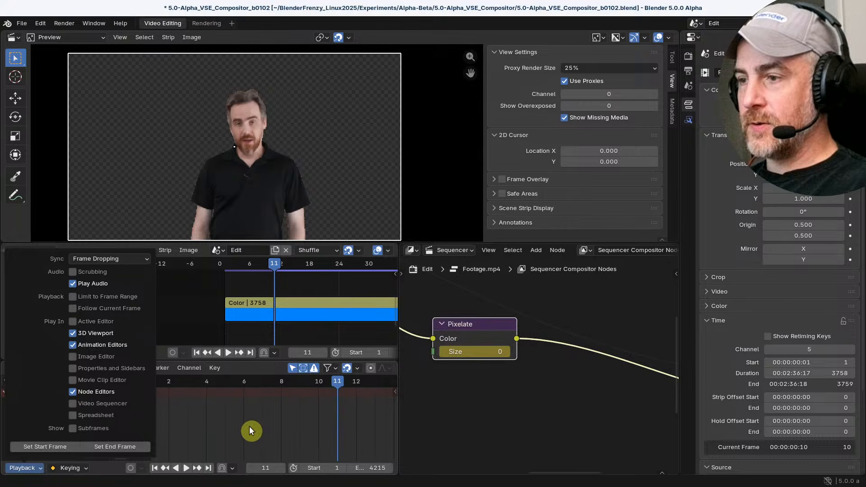
click(8, 393)
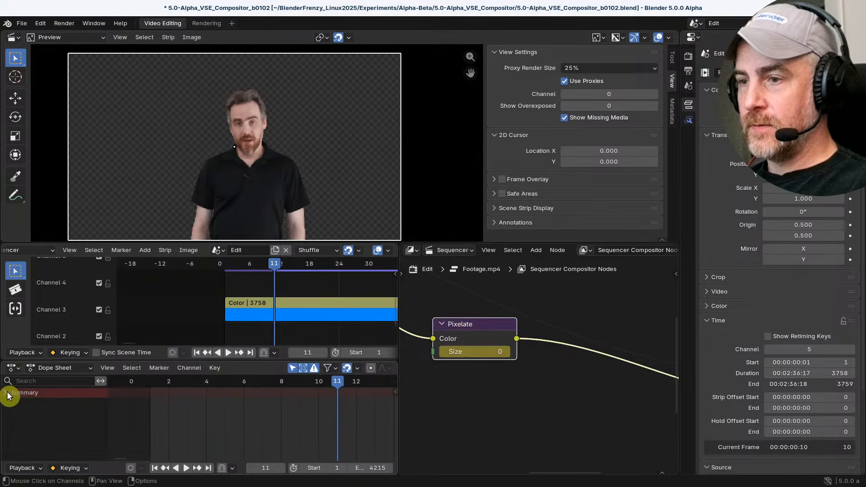
click(22, 469)
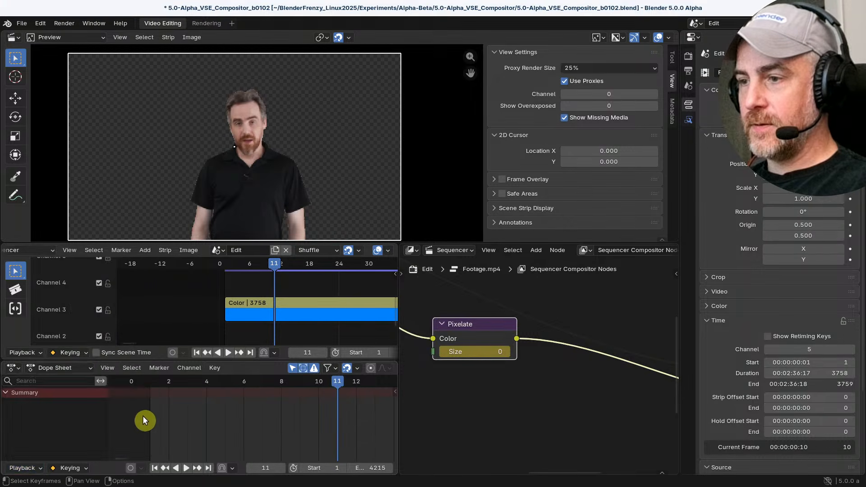
Check the Dope Sheet's filter options for whether node tree animation is included
middle_drag(279, 432, 230, 410)
scroll(231, 411, down, 1)
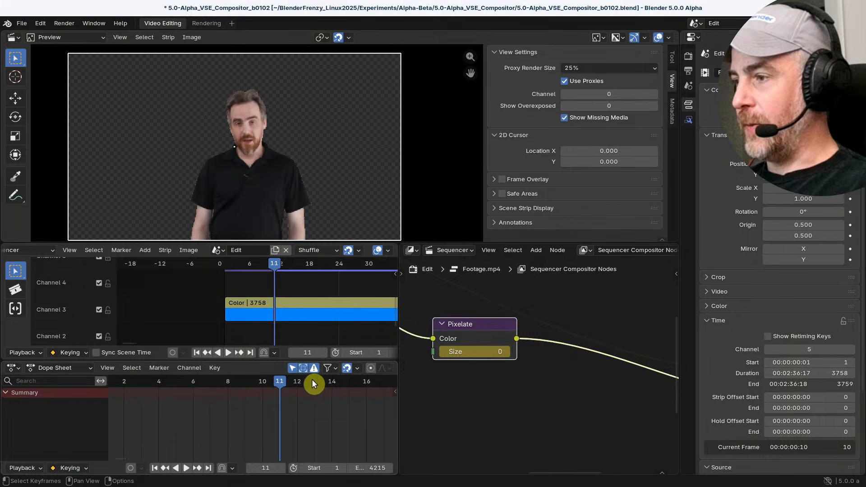
click(329, 368)
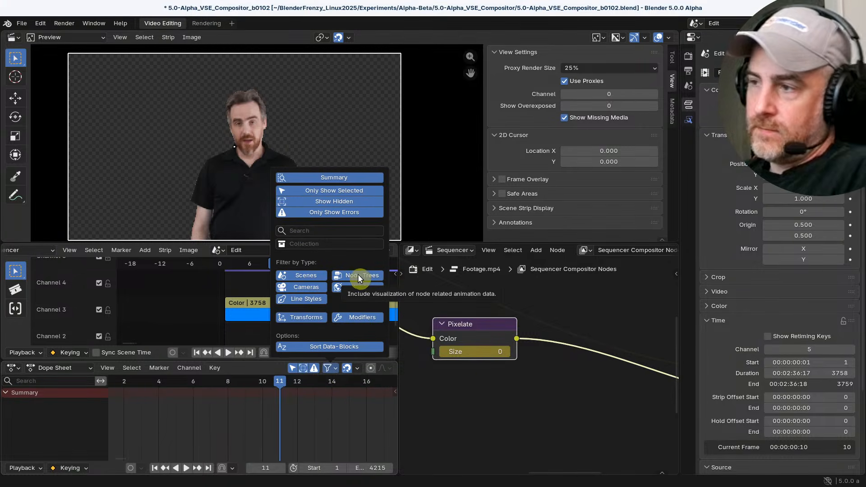
click(132, 368)
click(329, 368)
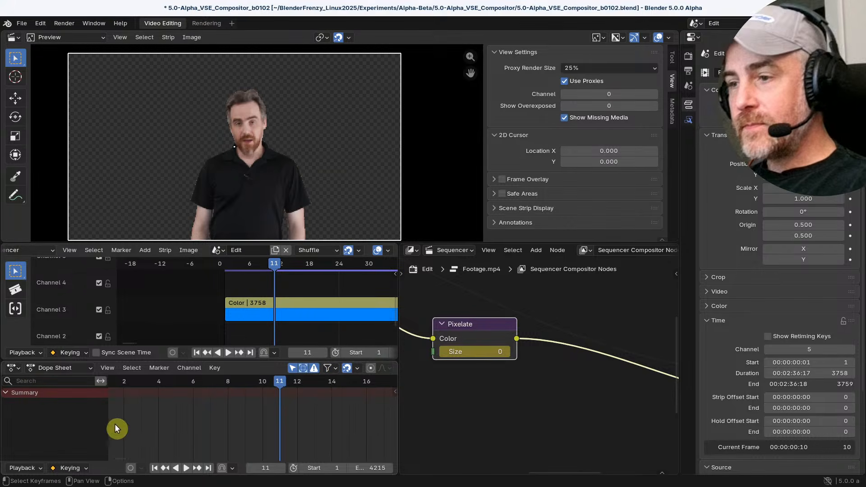
Switch the lower editor back to the Graph Editor and frame the Size curve between frames 1 and 11
click(13, 367)
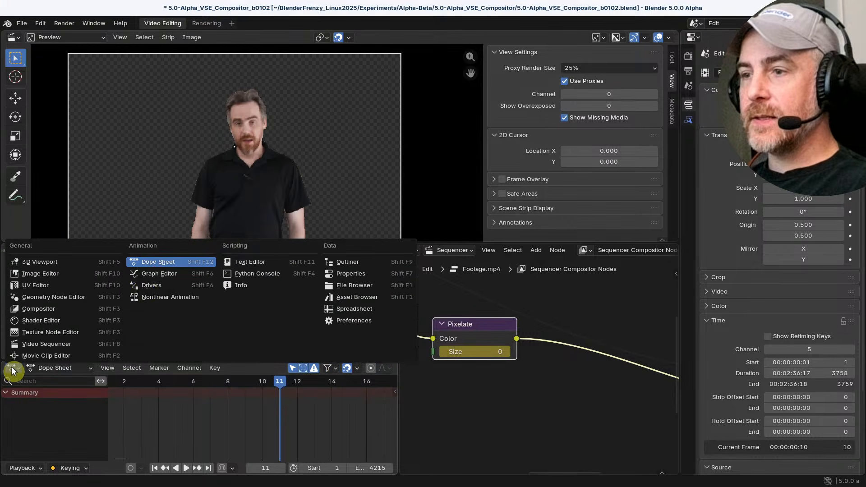
click(153, 276)
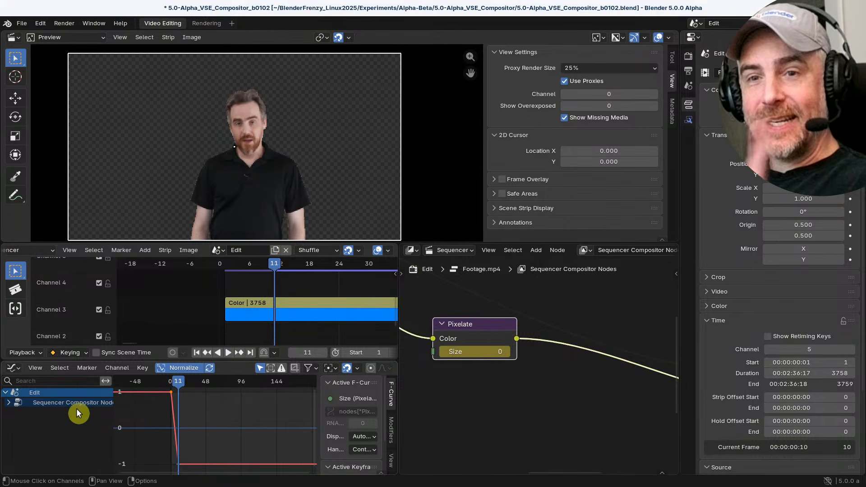
scroll(227, 438, up, 5)
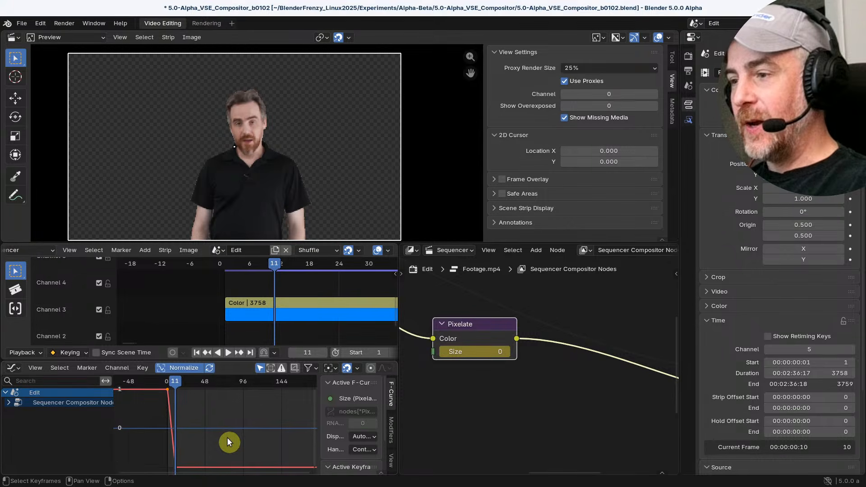
middle_drag(227, 438, 252, 431)
scroll(229, 425, down, 2)
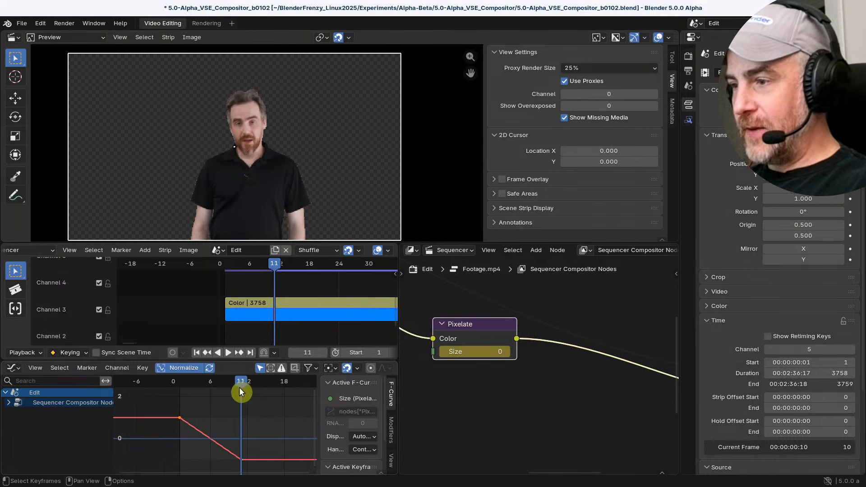
Expand the Sequencer Compositor Nodes channel to show the Pixelate Size curve, and scrub between frames 1 and 11
drag(241, 383, 180, 382)
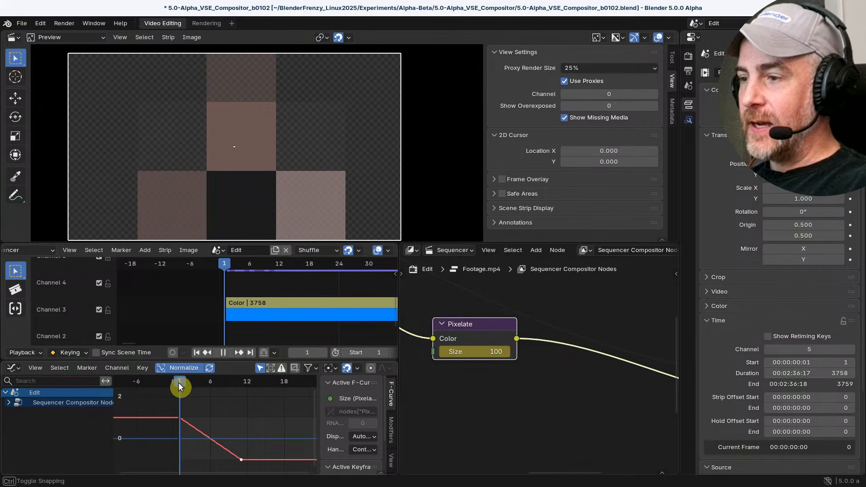
click(11, 403)
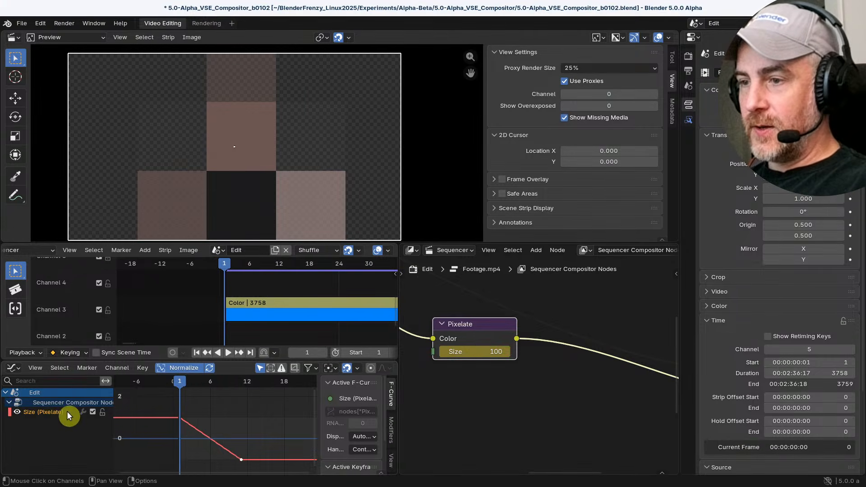
drag(180, 385, 241, 392)
Move the Size curve's end keyframe forward by 1 frame along X
click(241, 459)
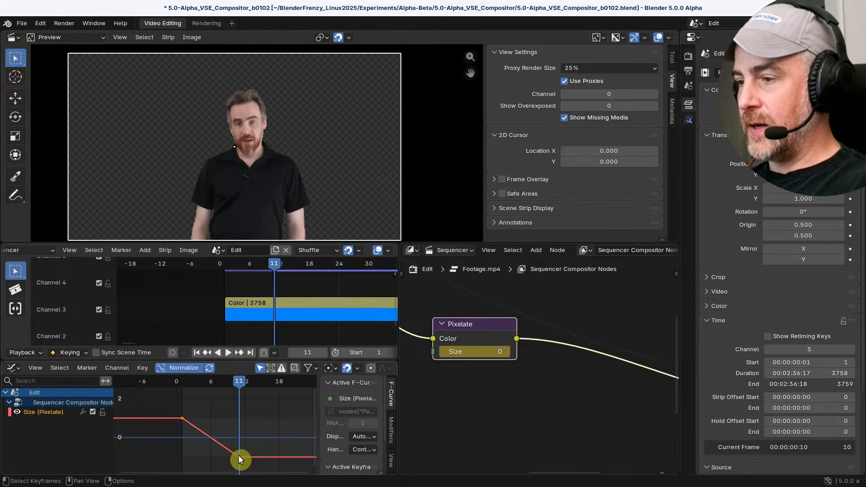
scroll(267, 446, down, 2)
key(g)
key(x)
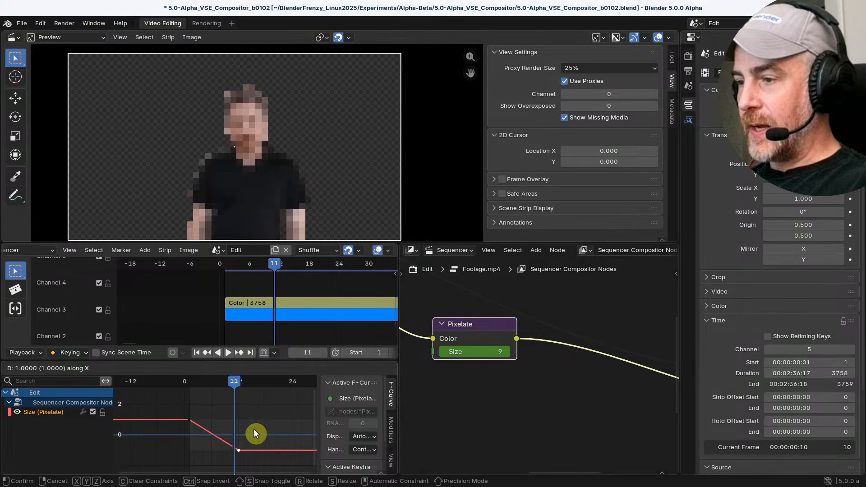
click(258, 432)
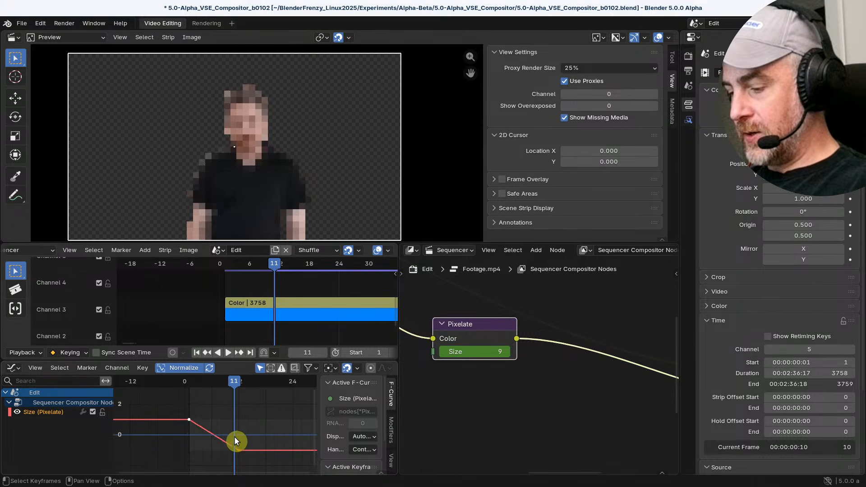
Try the Automatic handle type on the selected Size curve keyframes and change it to Aligned
key(v)
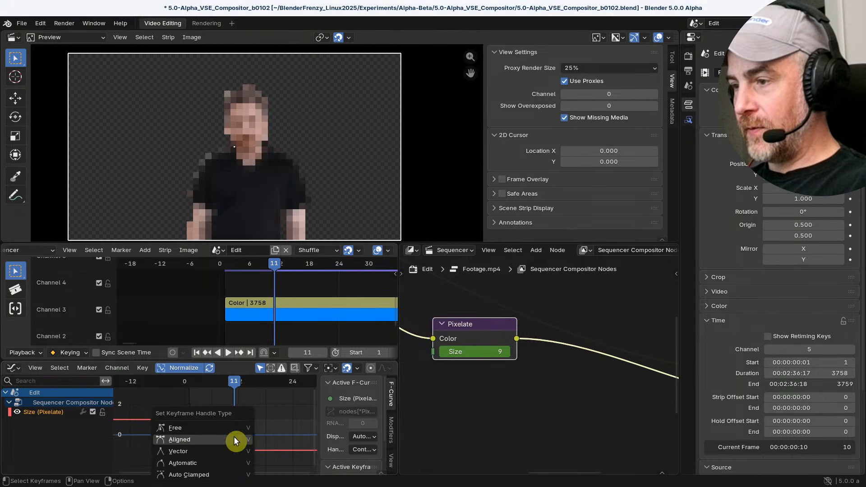
click(204, 464)
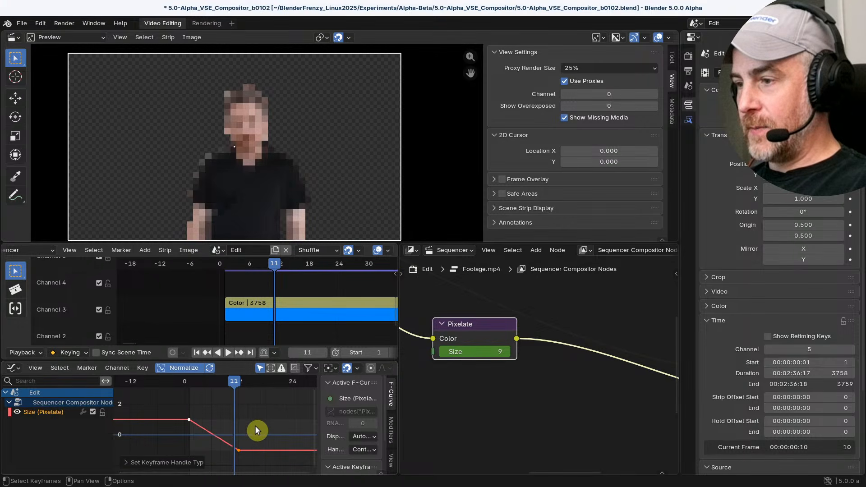
click(136, 462)
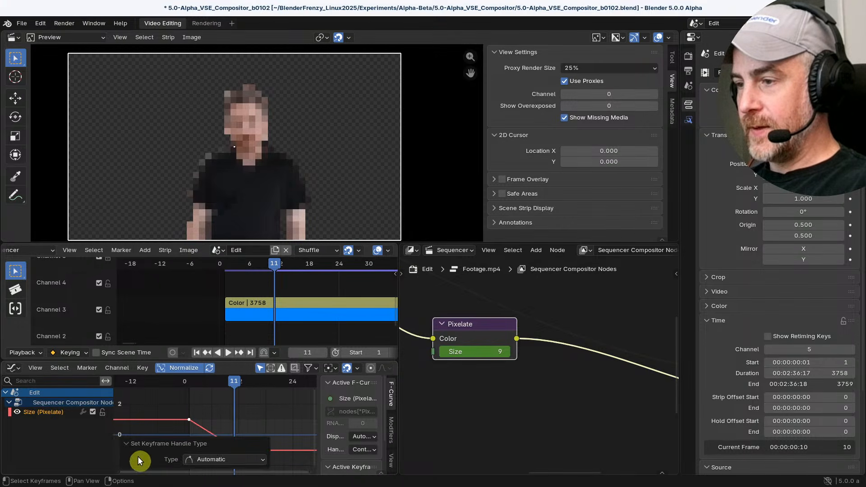
click(216, 458)
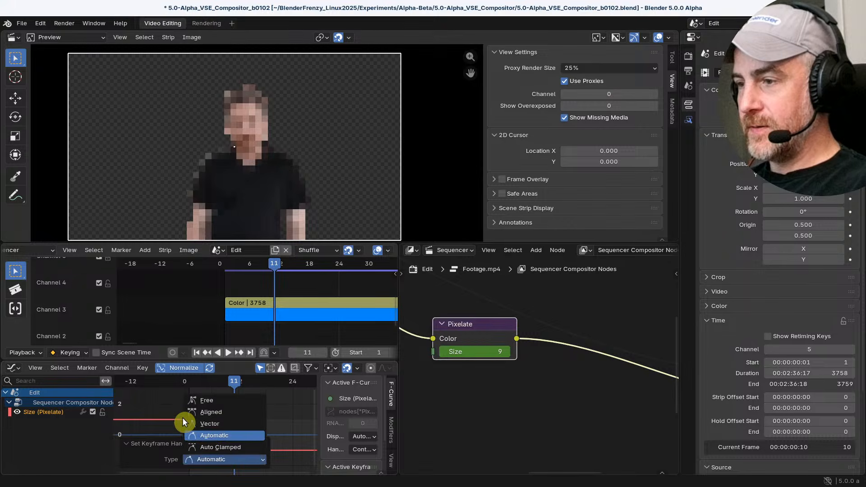
click(220, 412)
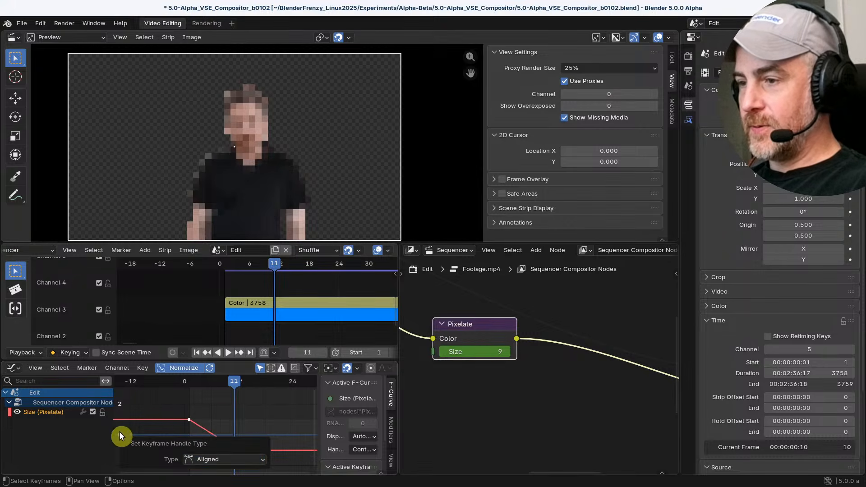
Collapse the handle type settings and select the Size curve's end keyframe in the Graph Editor
click(156, 442)
scroll(233, 432, up, 3)
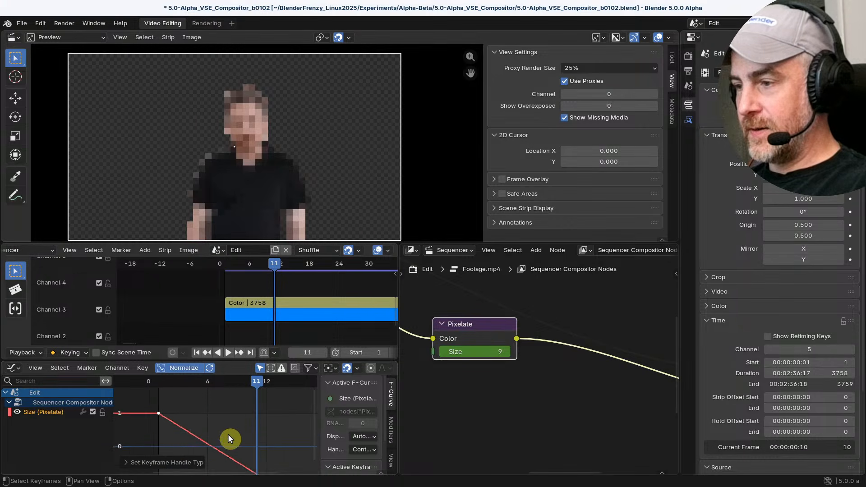
click(271, 456)
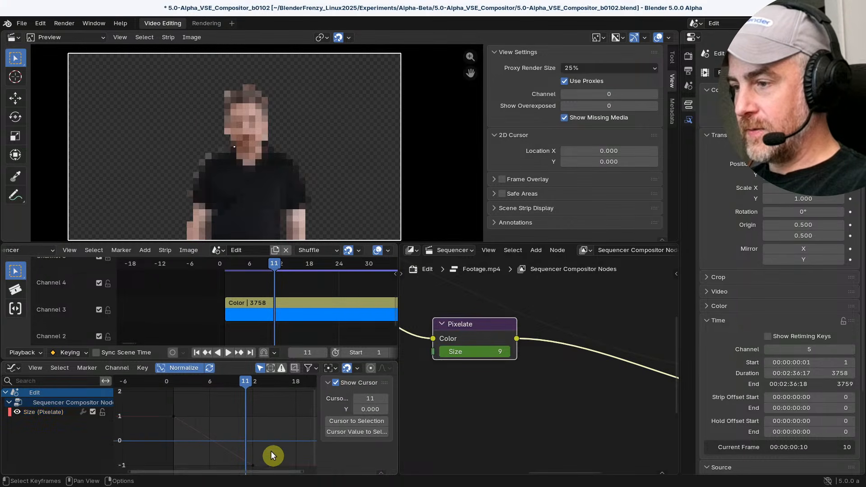
middle_drag(266, 443, 251, 386)
click(240, 411)
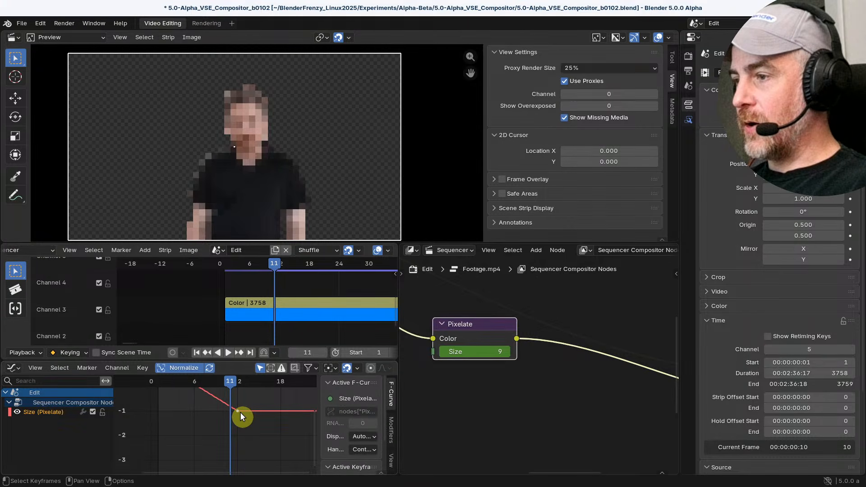
middle_drag(227, 412, 228, 417)
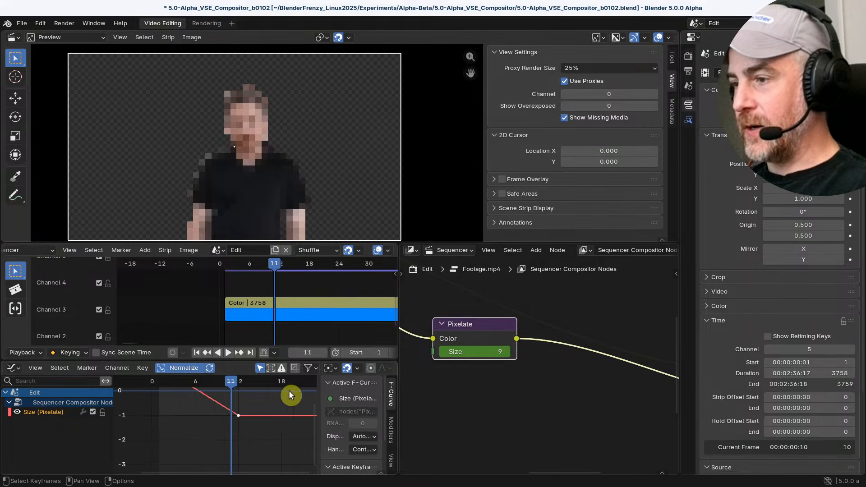
Widen the Graph Editor's sidebar and examine the Active Keyframe properties of the Size curve's end keyframe
click(297, 368)
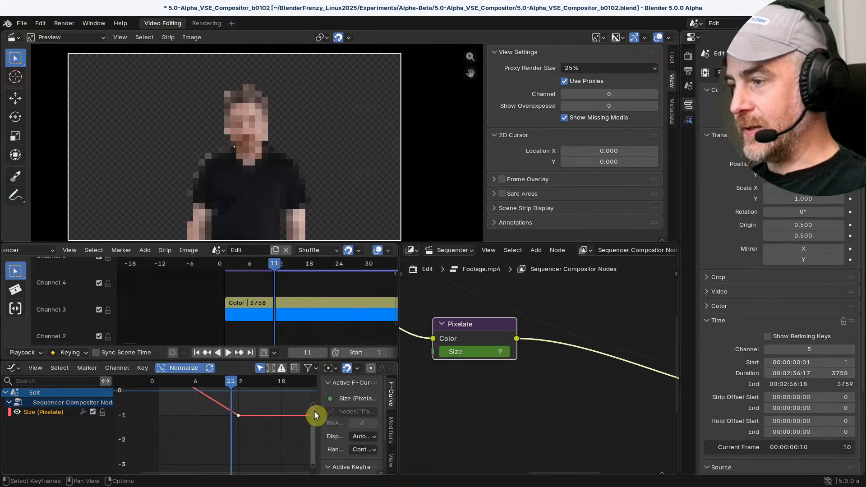
drag(315, 415, 272, 413)
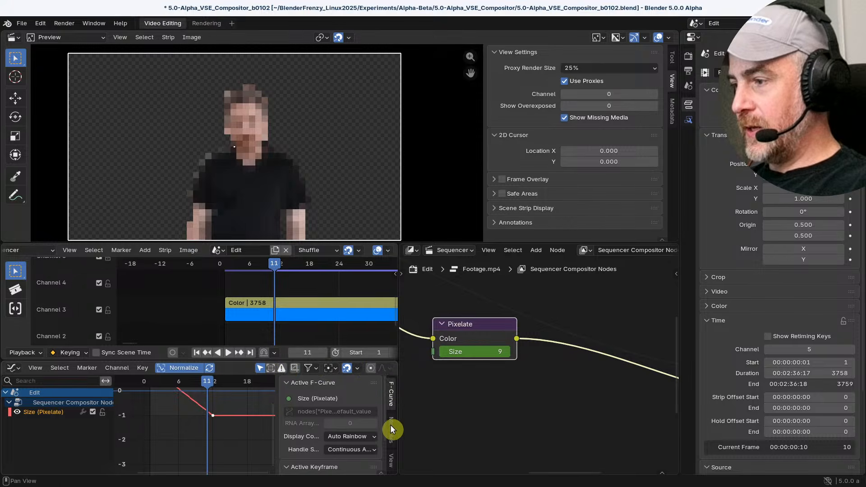
scroll(324, 402, down, 3)
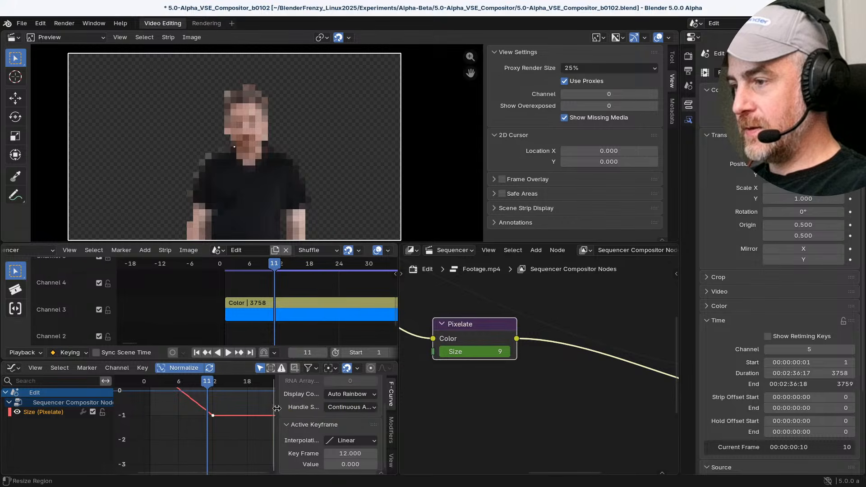
drag(274, 409, 222, 408)
scroll(243, 421, up, 3)
scroll(254, 426, down, 2)
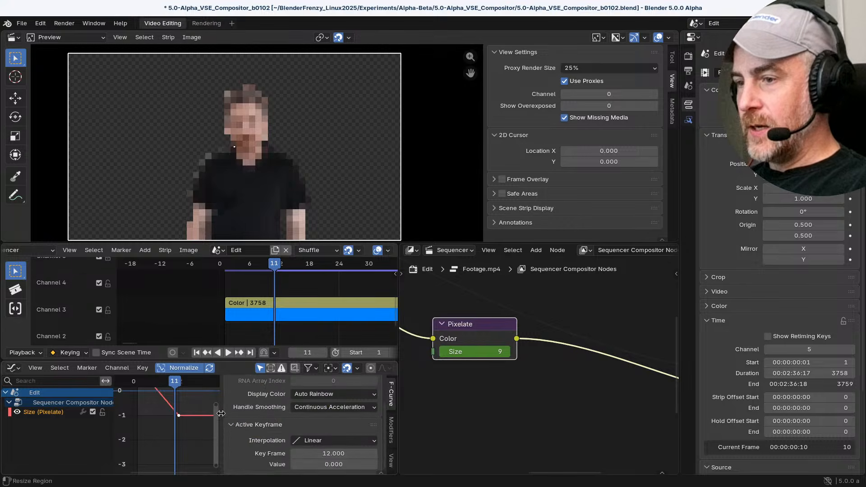
drag(221, 413, 272, 414)
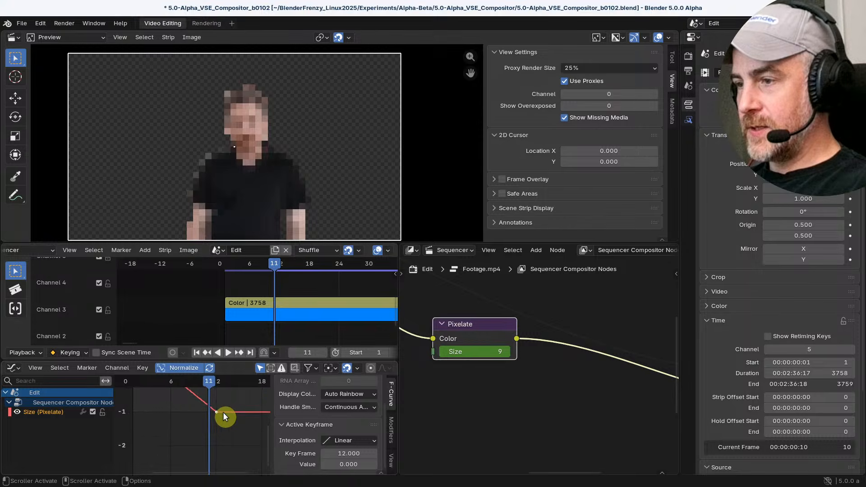
Set the Size curve's end keyframe to Bézier interpolation and try moving its outgoing handle
key(t)
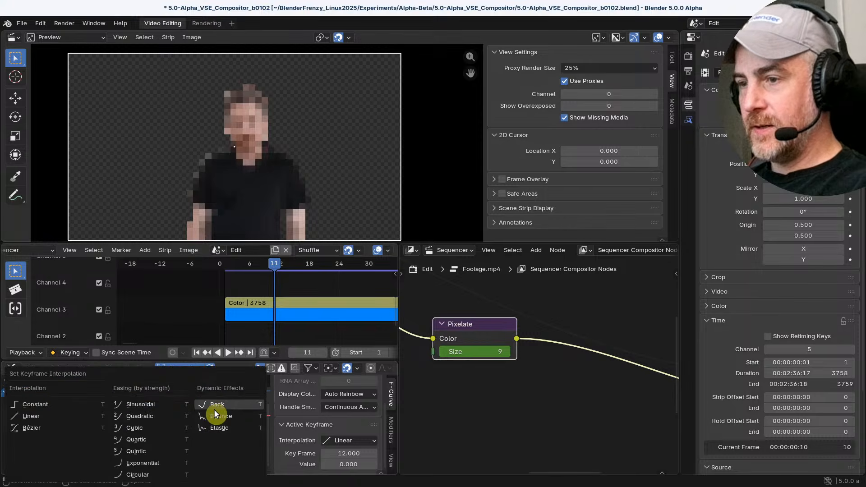
click(44, 426)
middle_drag(221, 423, 219, 453)
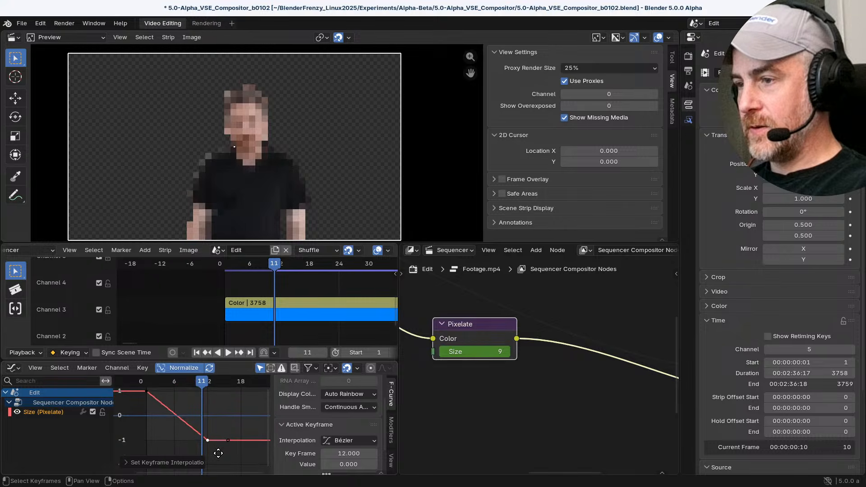
mouse_move(227, 440)
mouse_down()
mouse_move(229, 431)
mouse_move(223, 448)
mouse_move(233, 446)
mouse_up()
right_click(233, 446)
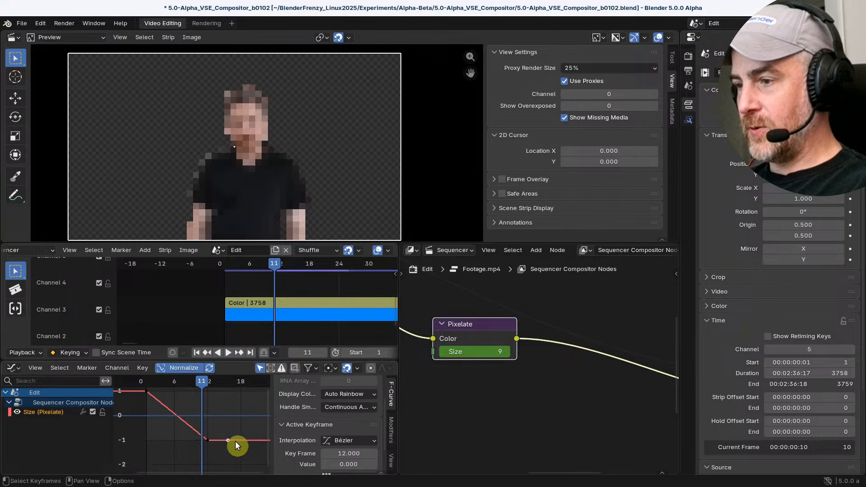
click(202, 440)
key(ctrl+z)
Try tilting the end keyframe's outgoing handle upward, then reselect the keyframe
scroll(210, 439, down, 4)
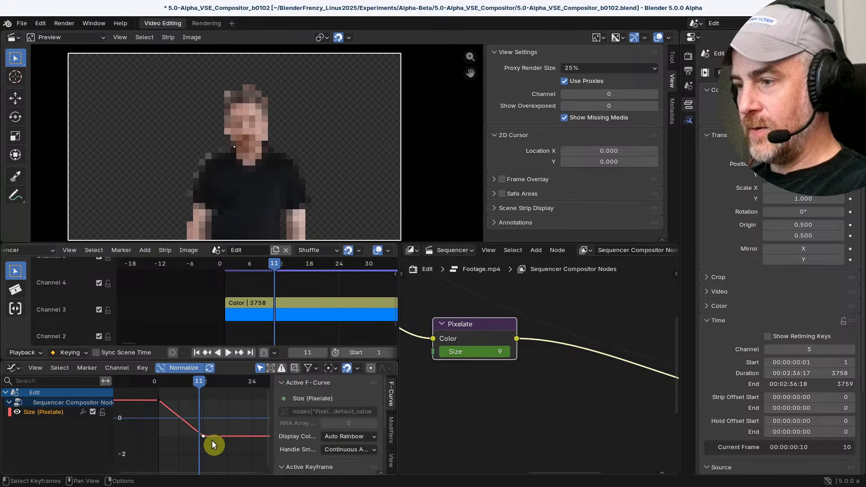
scroll(210, 433, up, 2)
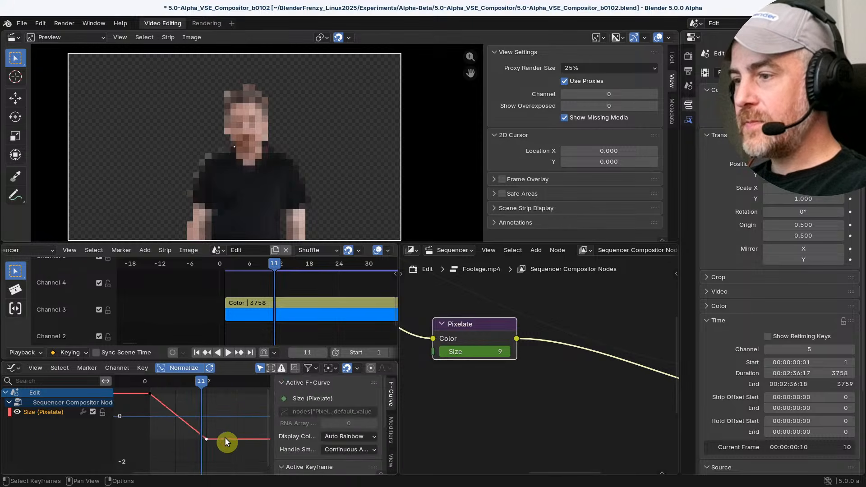
drag(225, 437, 207, 444)
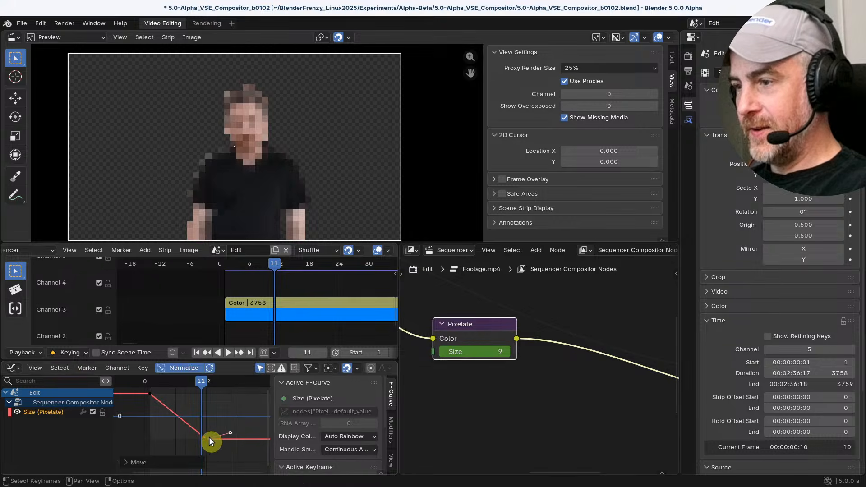
click(207, 437)
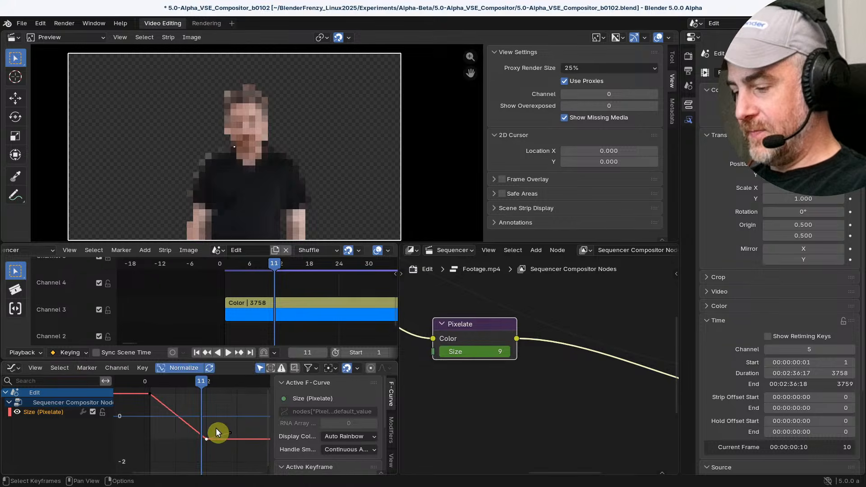
Set the end keyframe's handle type to Free and try tilting its outgoing handle
key(t)
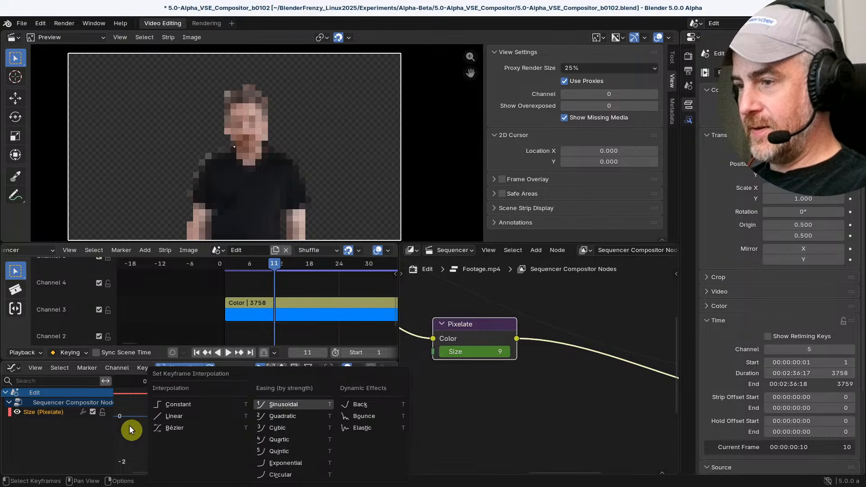
key(v)
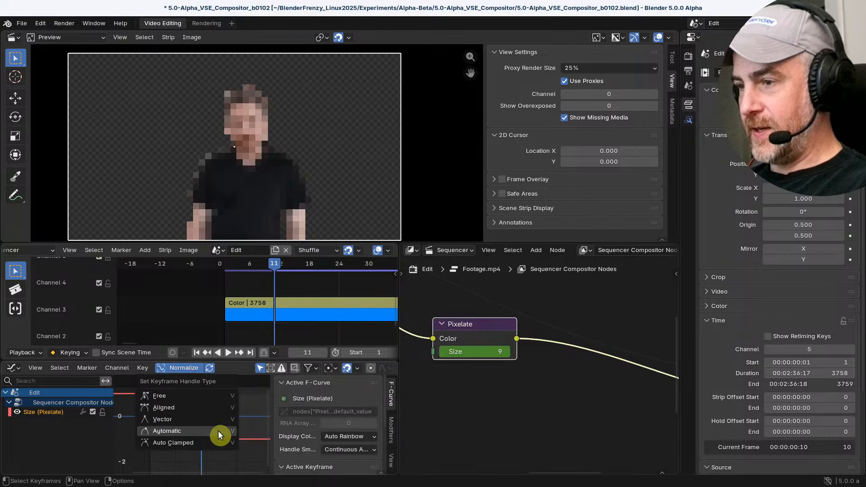
click(215, 398)
drag(231, 440, 199, 424)
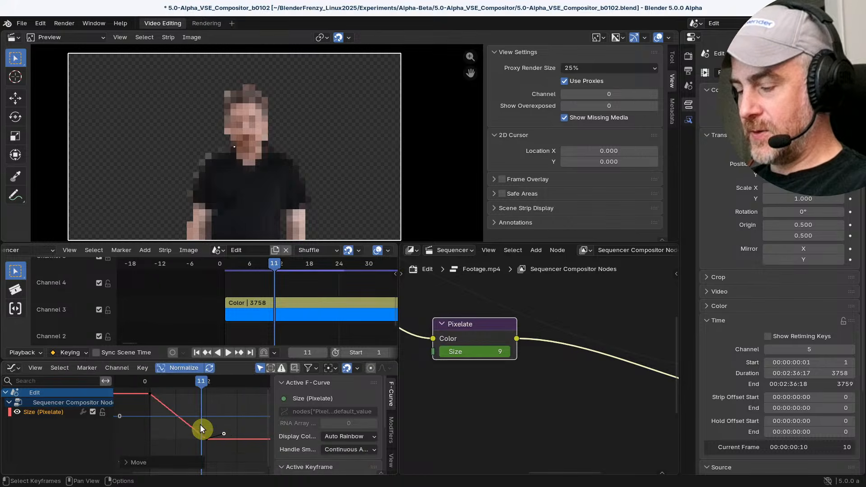
click(205, 438)
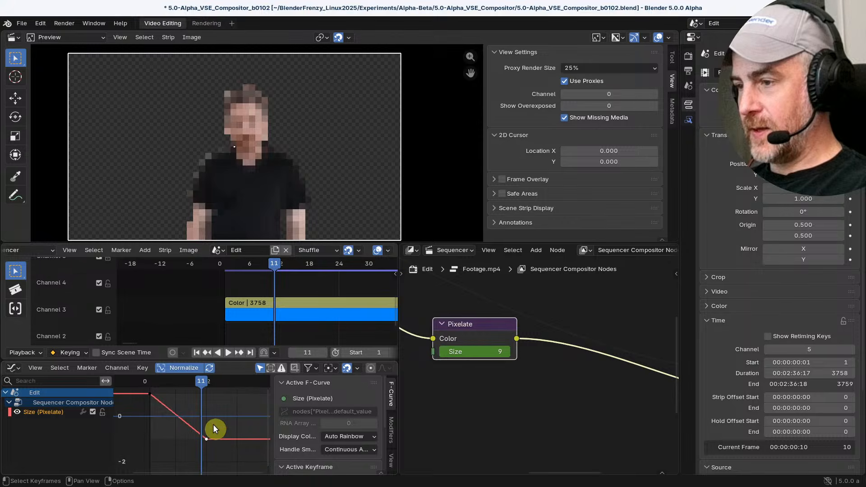
Change the end keyframe's handle type to Automatic and check the type in the operator settings
key(v)
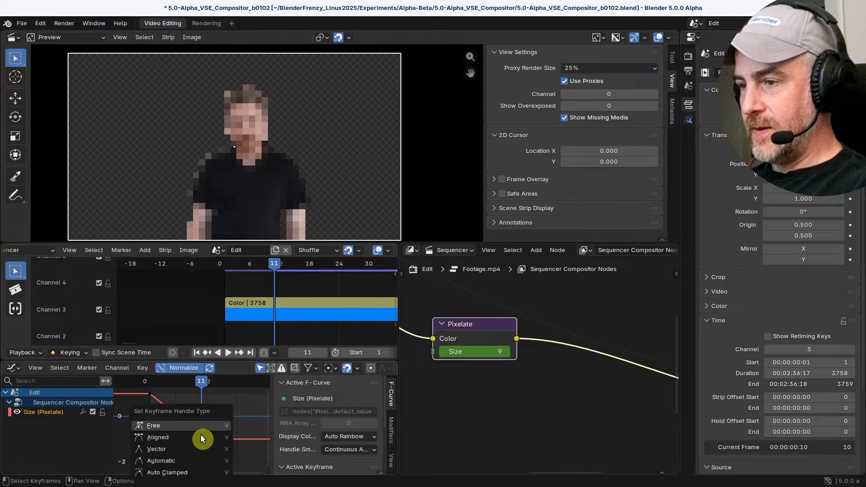
click(191, 472)
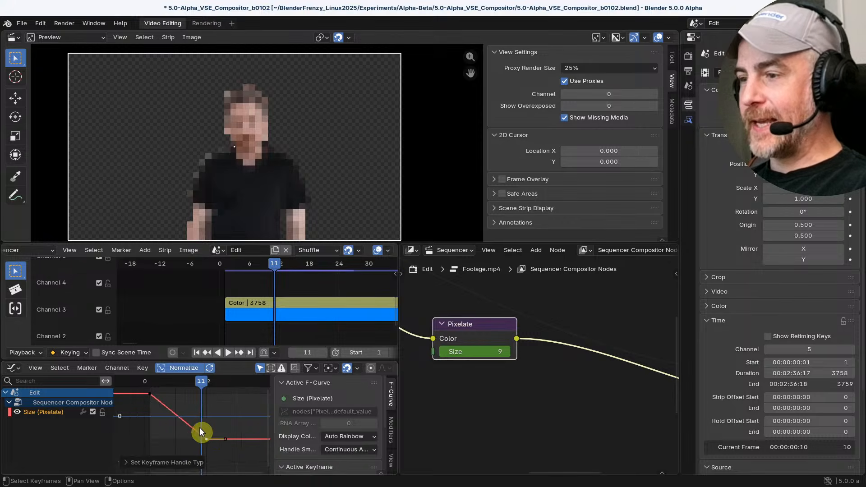
click(129, 458)
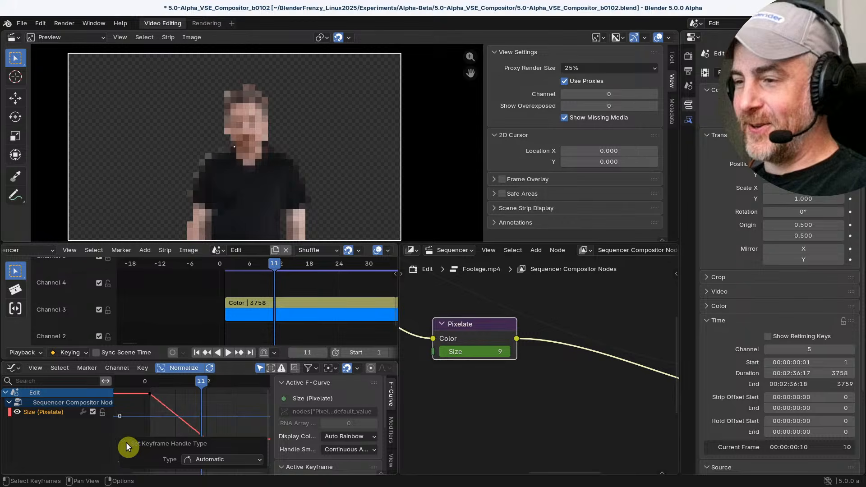
click(127, 444)
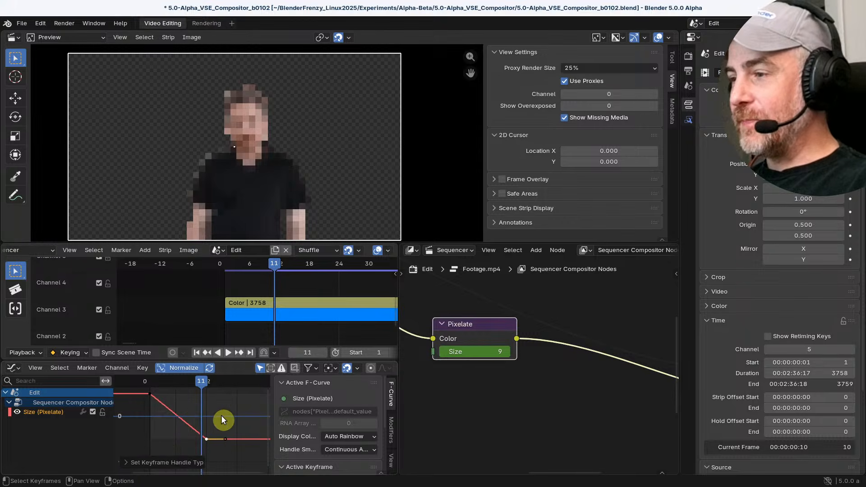
Turn the Graph Editor's Show Handles option off and on again
click(36, 368)
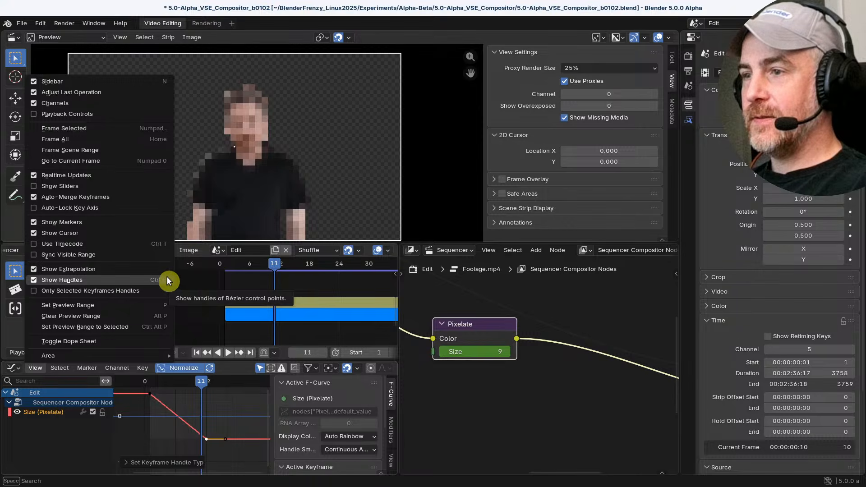
click(34, 279)
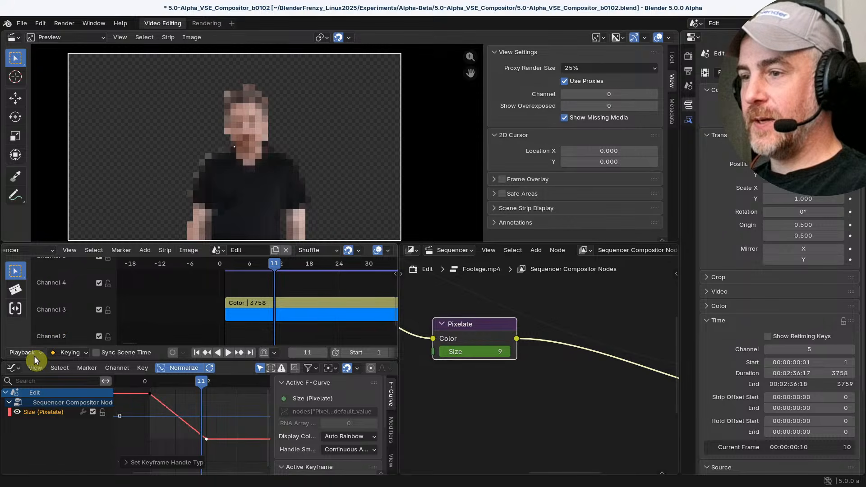
click(35, 368)
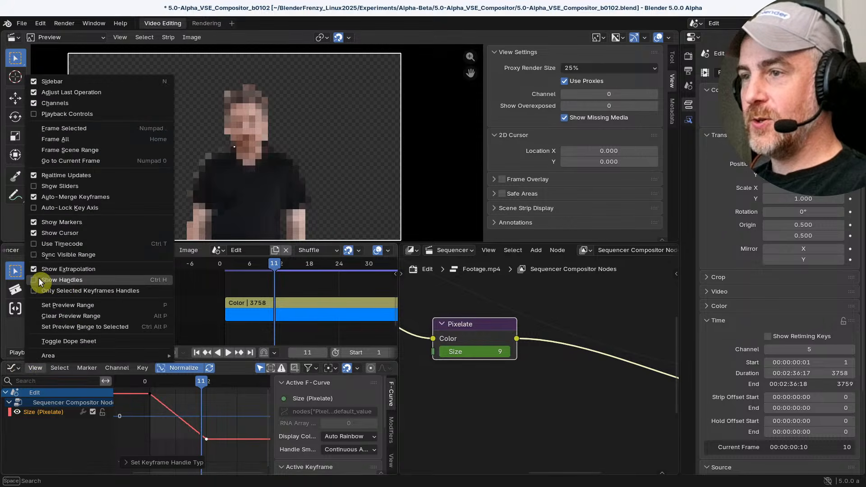
click(30, 280)
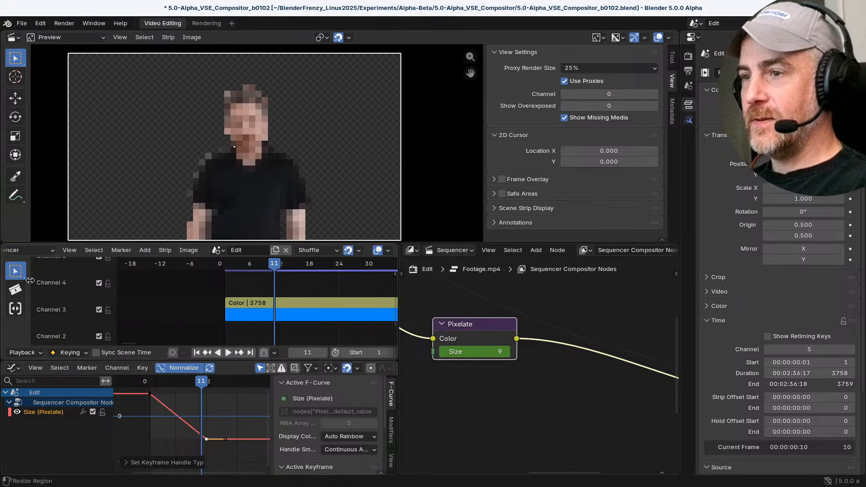
Nudge the end keyframe's outgoing handle slightly and select the Size curve's start keyframe
scroll(224, 446, up, 1)
mouse_move(235, 446)
mouse_down()
mouse_move(242, 422)
mouse_move(174, 432)
mouse_move(256, 437)
mouse_move(224, 446)
mouse_move(228, 456)
mouse_move(234, 427)
mouse_move(237, 444)
mouse_up()
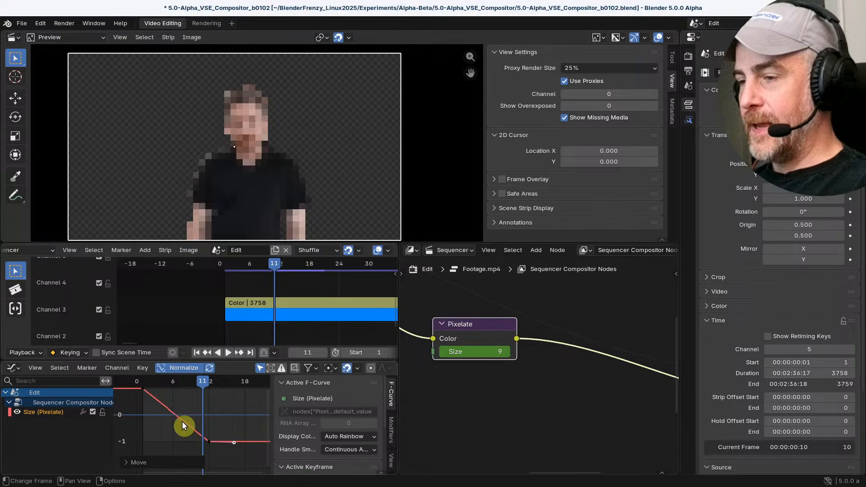
scroll(182, 421, down, 3)
middle_drag(153, 411, 173, 408)
click(155, 405)
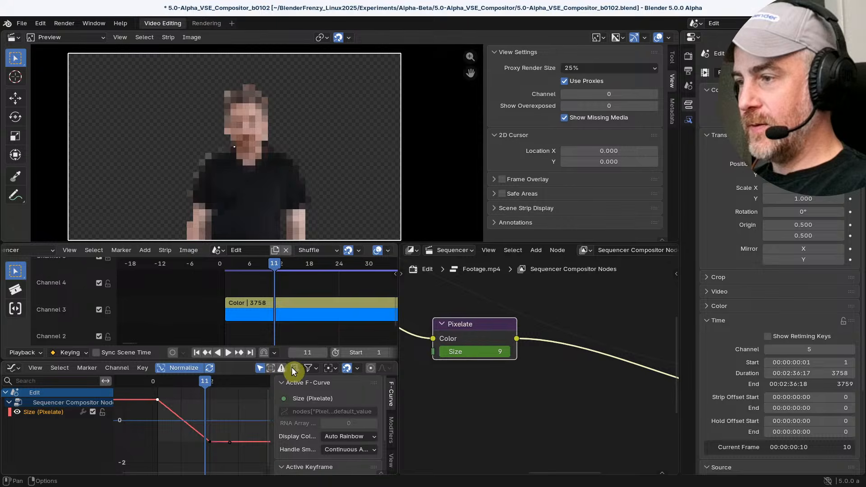
click(310, 368)
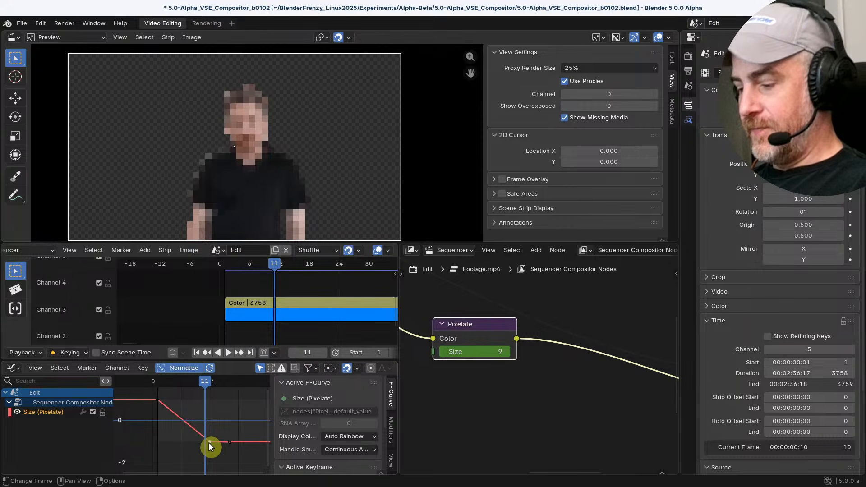
Set the Size curve's end keyframe to the Aligned handle type and check the type in the operator settings
key(v)
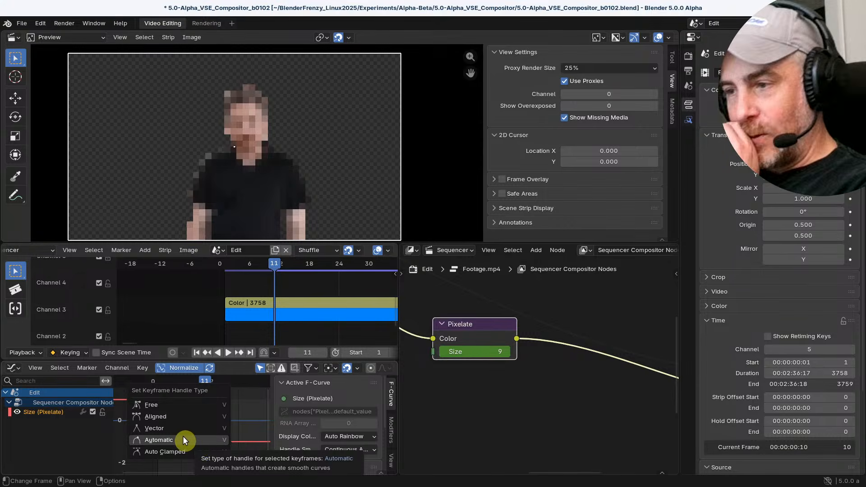
click(152, 414)
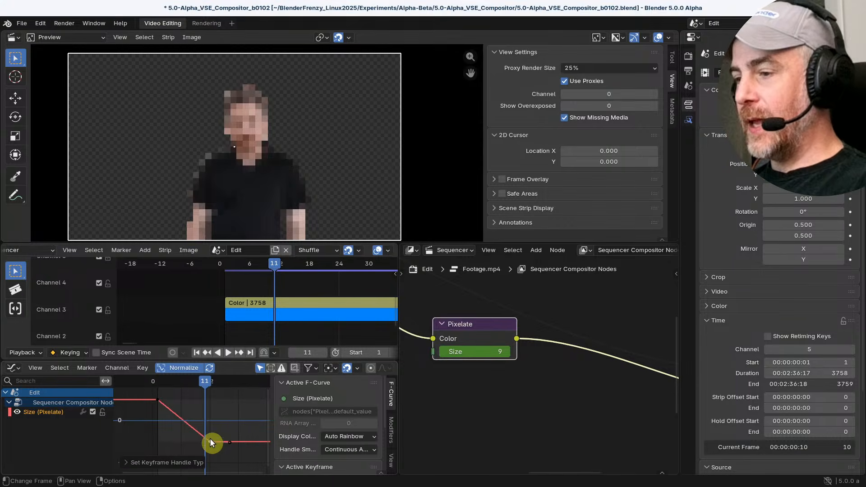
click(136, 457)
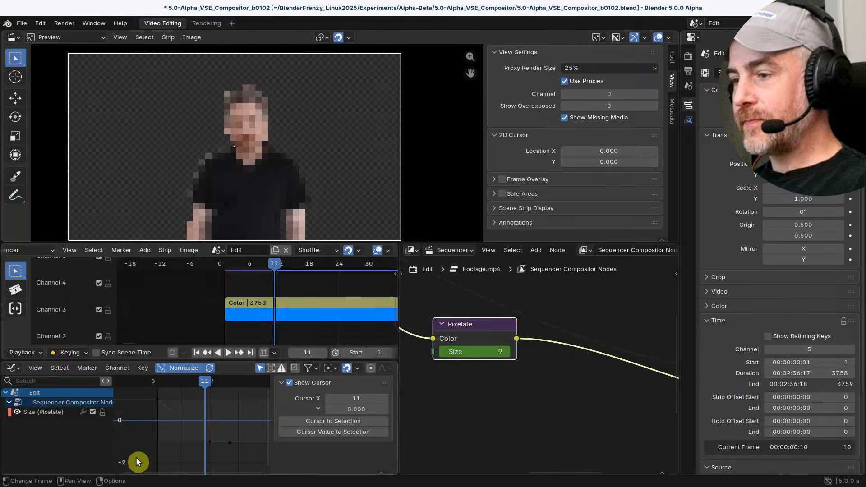
click(212, 440)
key(v)
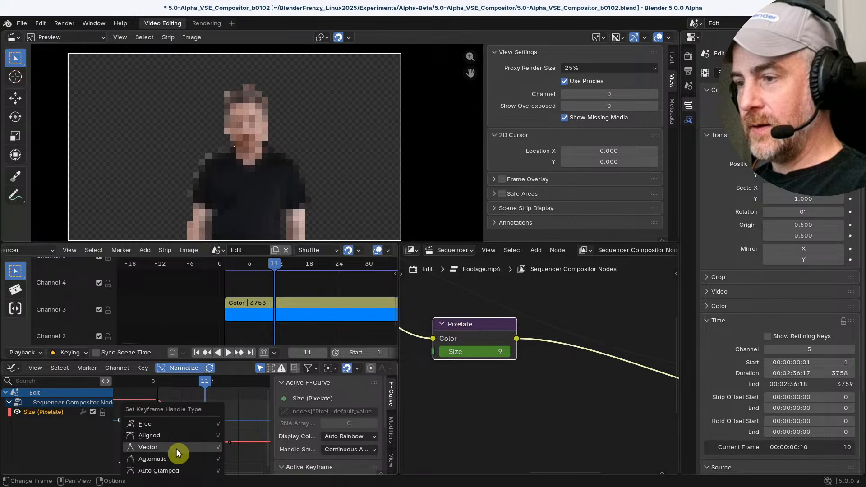
click(172, 436)
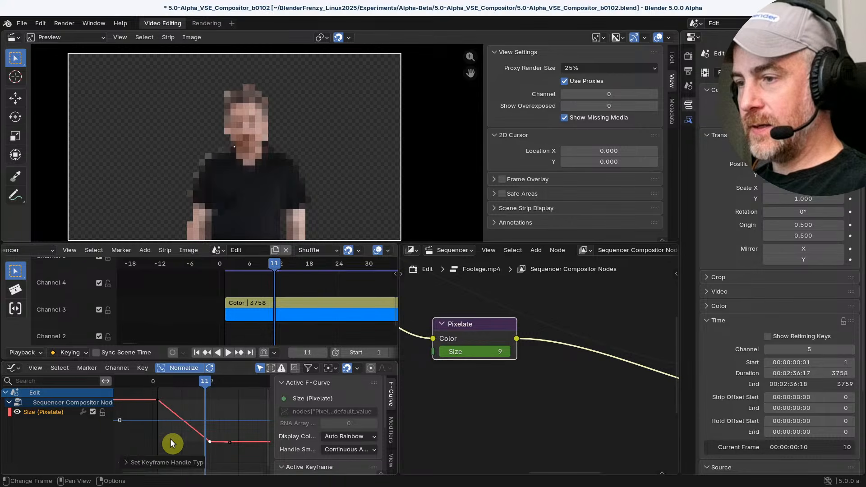
click(127, 463)
click(210, 460)
click(207, 457)
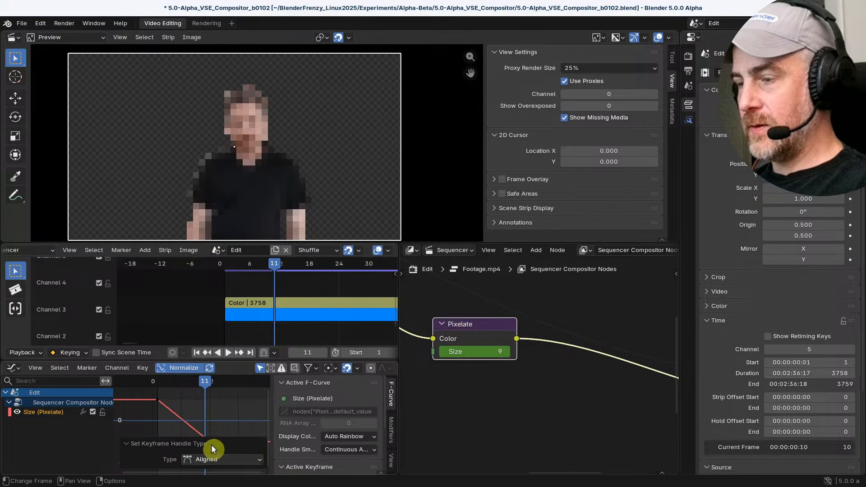
click(124, 441)
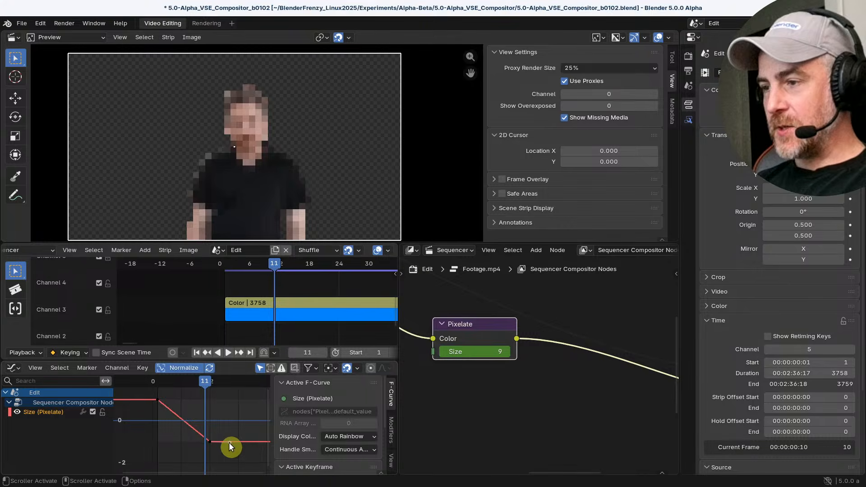
Tilt the end keyframe's outgoing handle steeply upward and select the keyframe
mouse_move(230, 443)
mouse_down()
mouse_move(238, 440)
mouse_move(217, 439)
mouse_up()
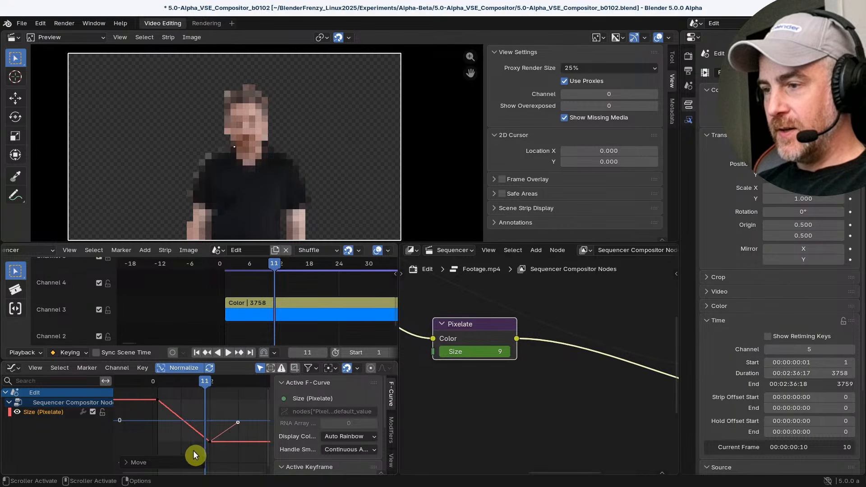
mouse_move(207, 441)
mouse_down()
mouse_move(202, 436)
mouse_move(210, 438)
mouse_up()
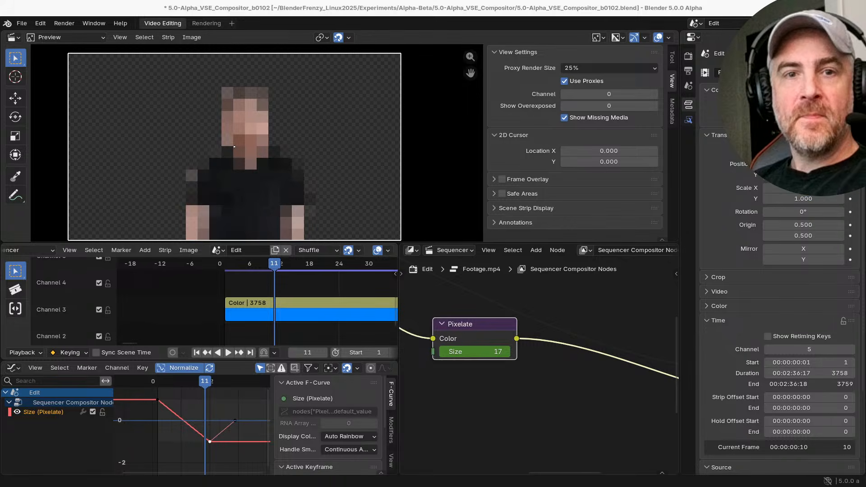
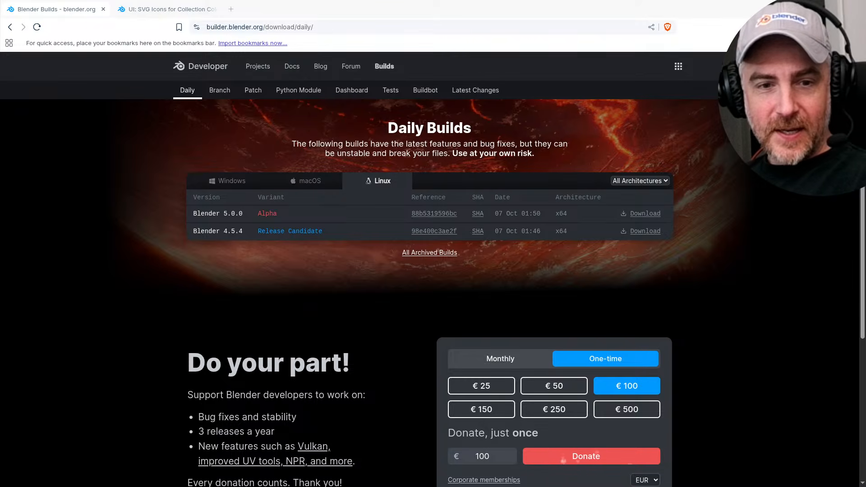
Switch to Blender 4.5.3, show the Video Editing workspace and scrub the sequence to frame 14
key(alt+Tab)
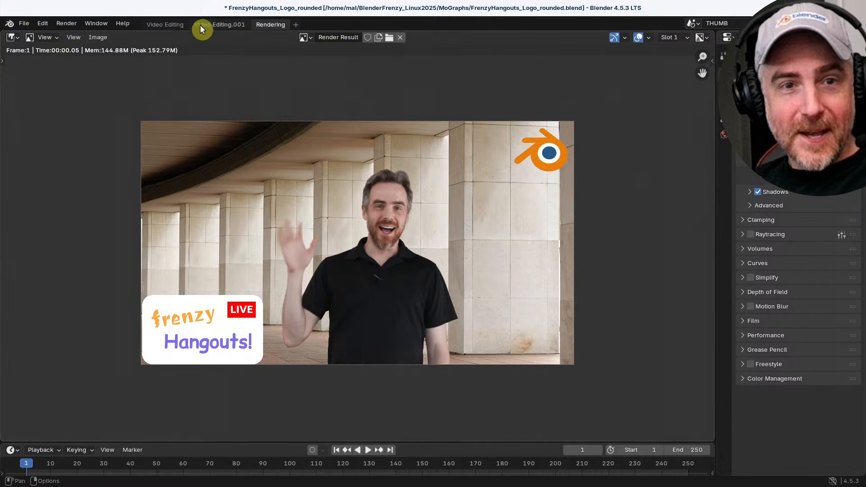
click(168, 23)
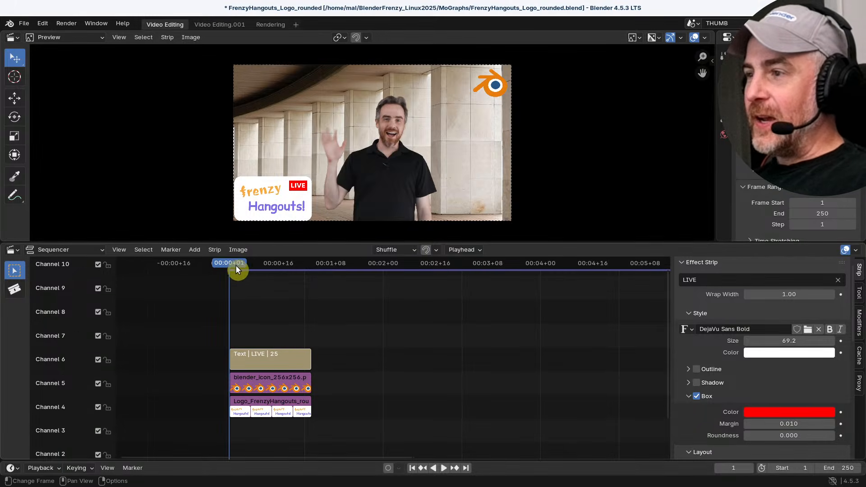
drag(231, 265, 269, 275)
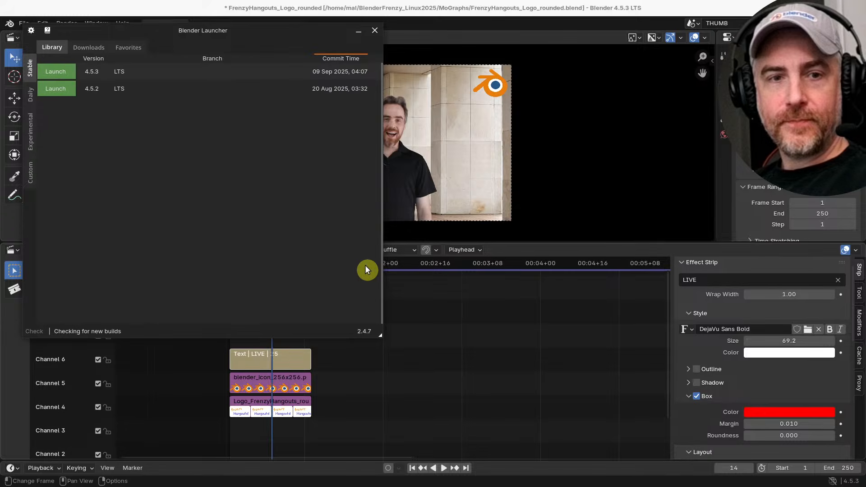
Launch the 07 Oct 2025 Blender 5.0.0 Alpha daily build and open the recent file 5.0-Alpha_VSE_Compositor_b0102.blend
click(31, 94)
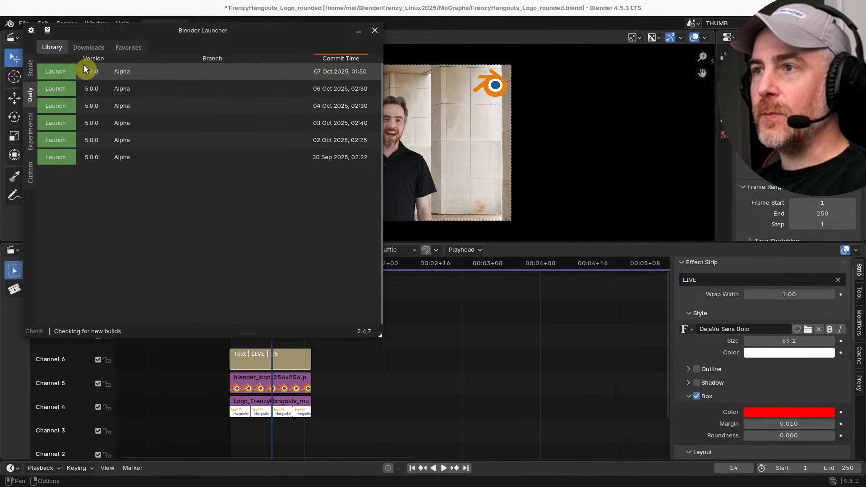
click(93, 71)
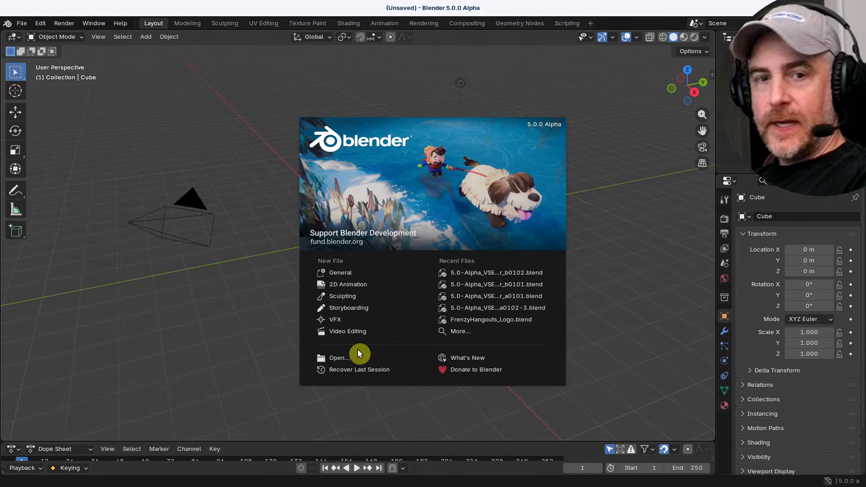
click(474, 273)
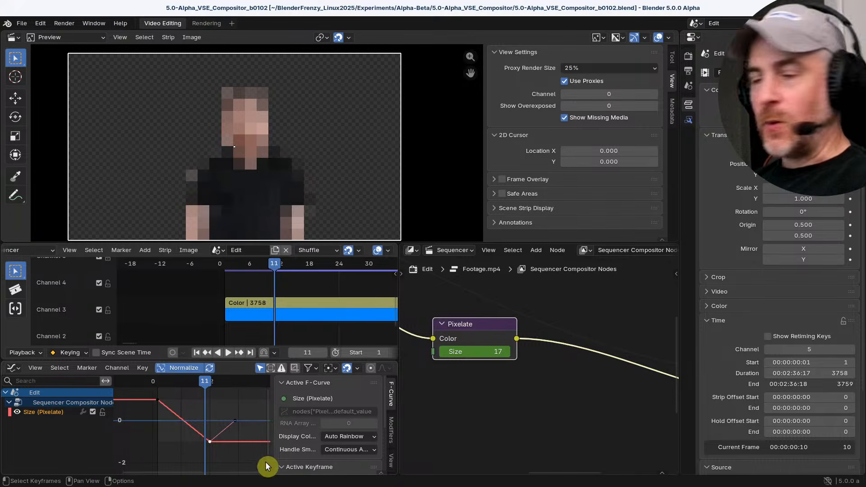
Lower the outgoing handle of the Size curve's end keyframe and shift the Pixelate node slightly in the node tree
mouse_move(225, 427)
mouse_down()
mouse_move(234, 418)
mouse_move(232, 428)
mouse_up()
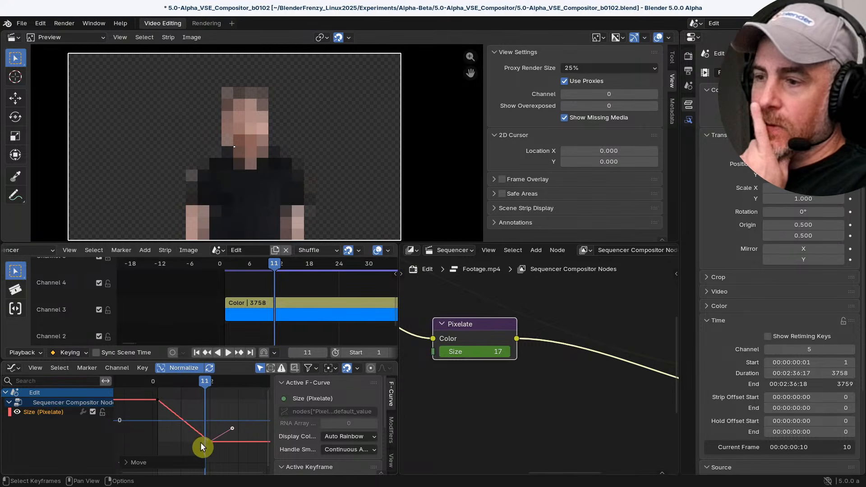
click(162, 405)
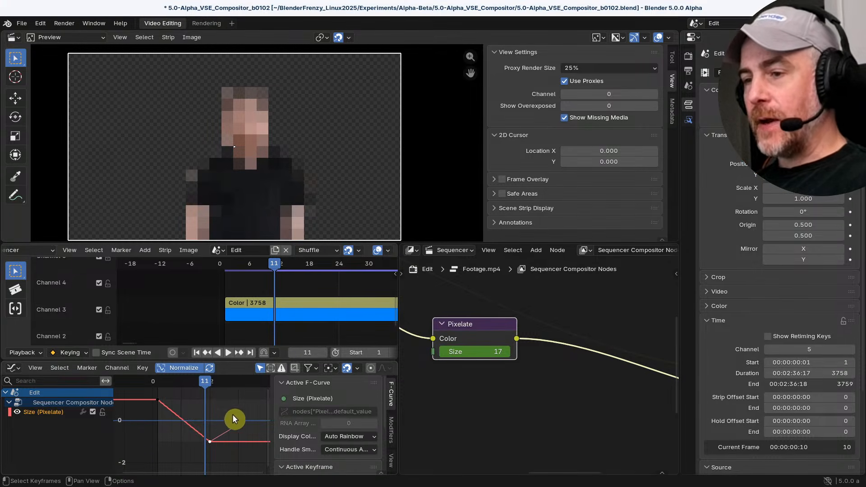
drag(234, 429, 231, 429)
drag(479, 331, 497, 337)
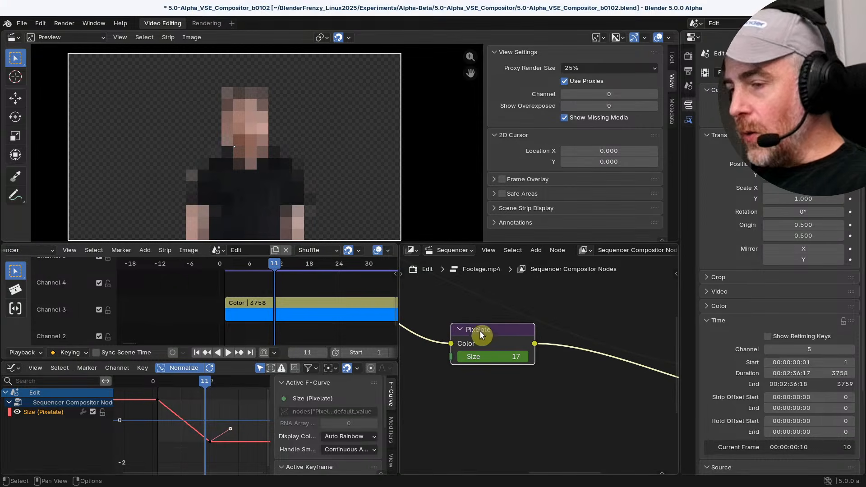
Select the Size curve's end keyframe, enlarge the Graph Editor and inspect the keyframe's interpolation choices, keeping Bézier
click(210, 440)
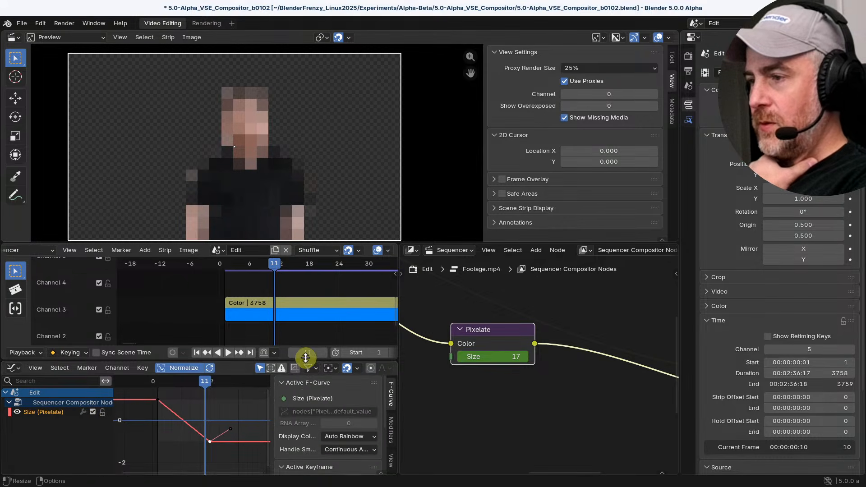
drag(306, 358, 325, 300)
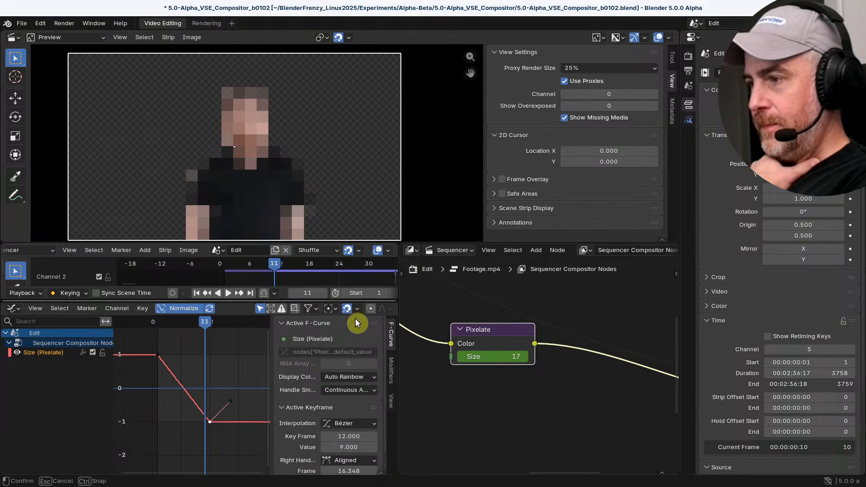
drag(400, 367, 487, 366)
scroll(427, 395, down, 1)
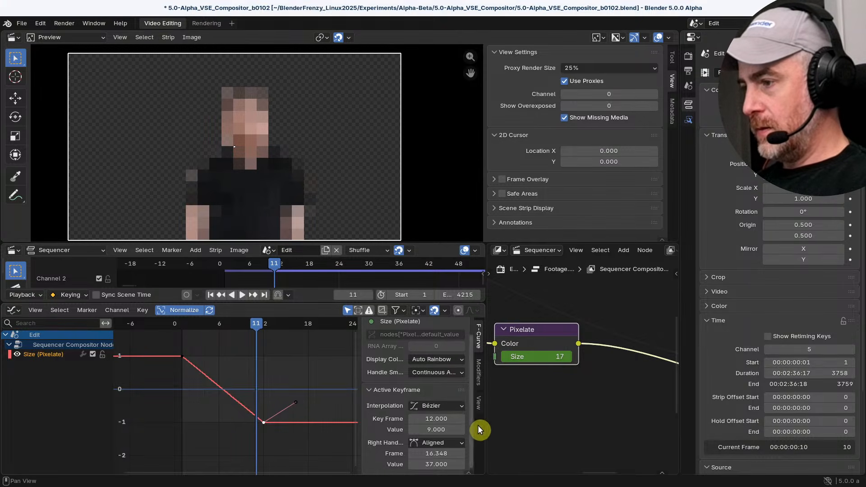
mouse_move(435, 419)
mouse_down()
mouse_move(453, 420)
mouse_move(430, 419)
mouse_up()
click(436, 407)
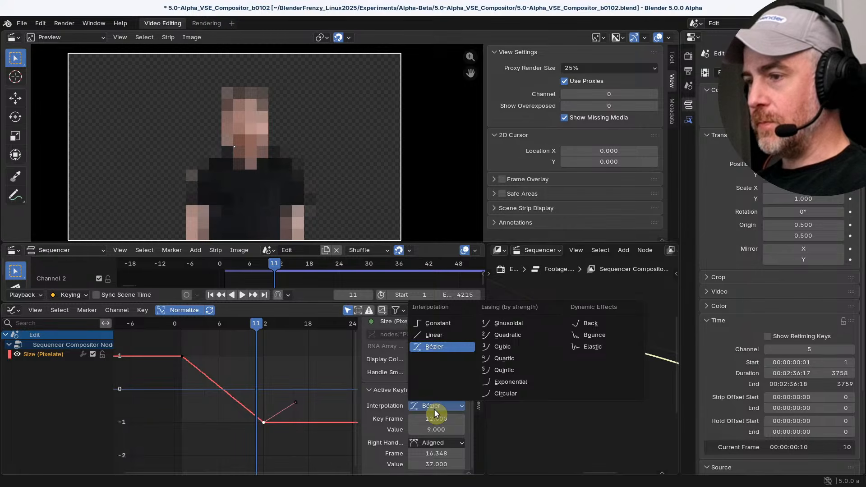
click(434, 409)
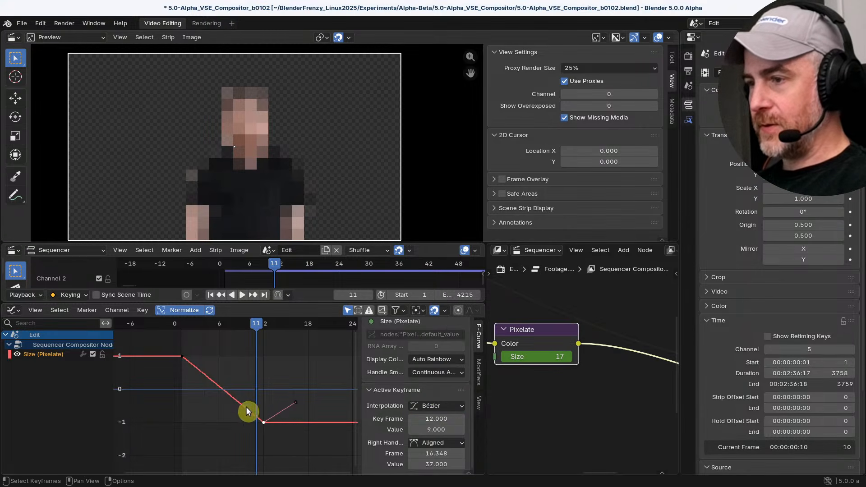
Go to frame 12 and move the Pixelate node down slightly in the node tree
mouse_move(258, 324)
mouse_down()
mouse_move(180, 319)
mouse_move(263, 339)
mouse_up()
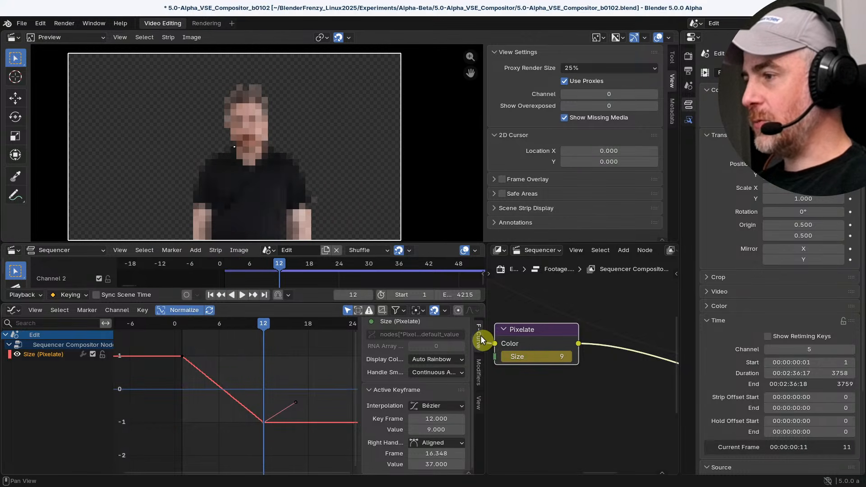
drag(545, 334, 542, 356)
scroll(548, 409, down, 5)
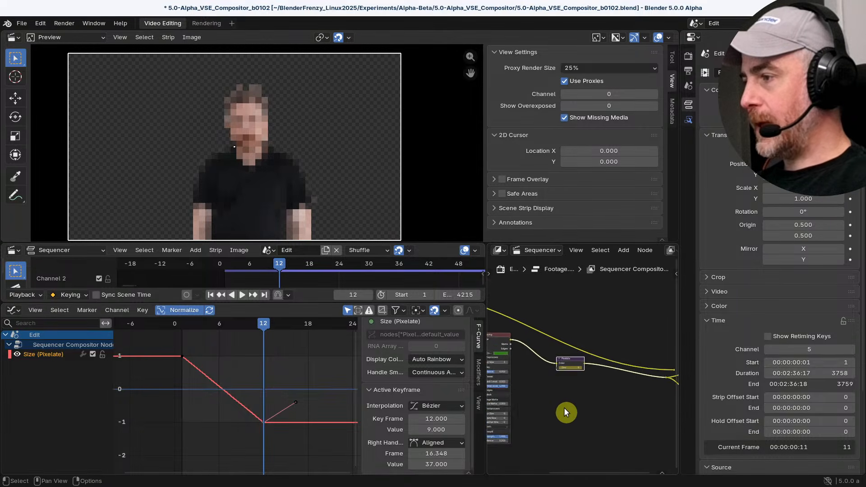
Add a Transform node below the Pixelate node in the footage strip's compositor tree
middle_drag(566, 412, 587, 404)
scroll(602, 405, up, 3)
middle_drag(551, 379, 497, 390)
scroll(548, 385, up, 3)
scroll(547, 386, up, 1)
key(ctrl+x)
key(shift+a)
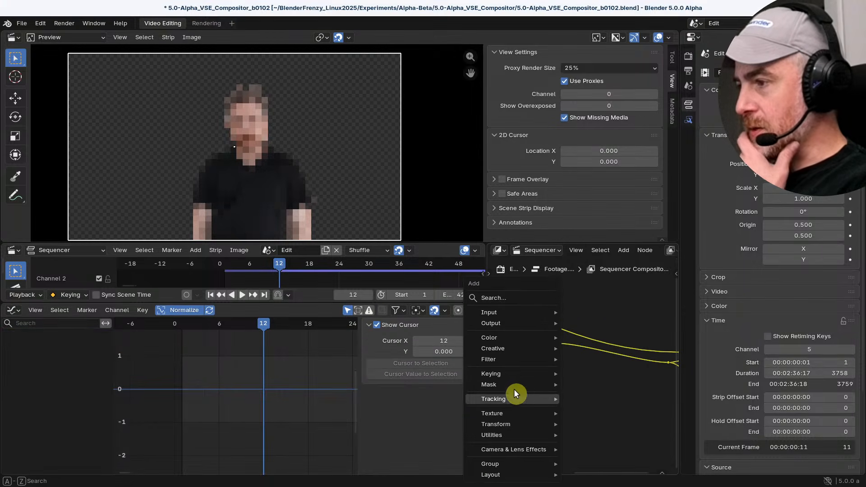
mouse_move(509, 371)
mouse_move(511, 348)
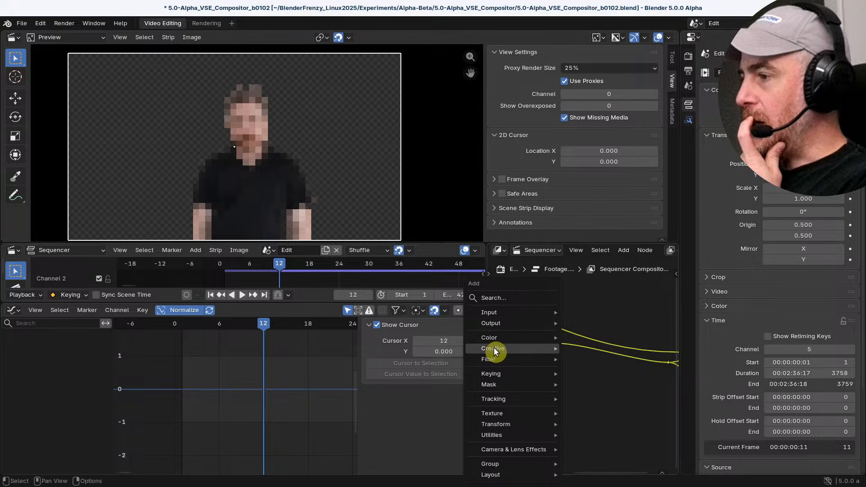
mouse_move(497, 427)
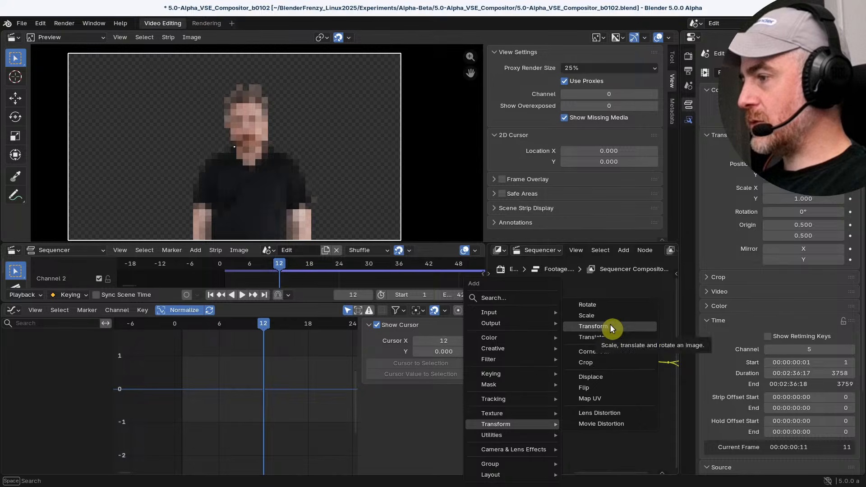
click(610, 325)
click(566, 359)
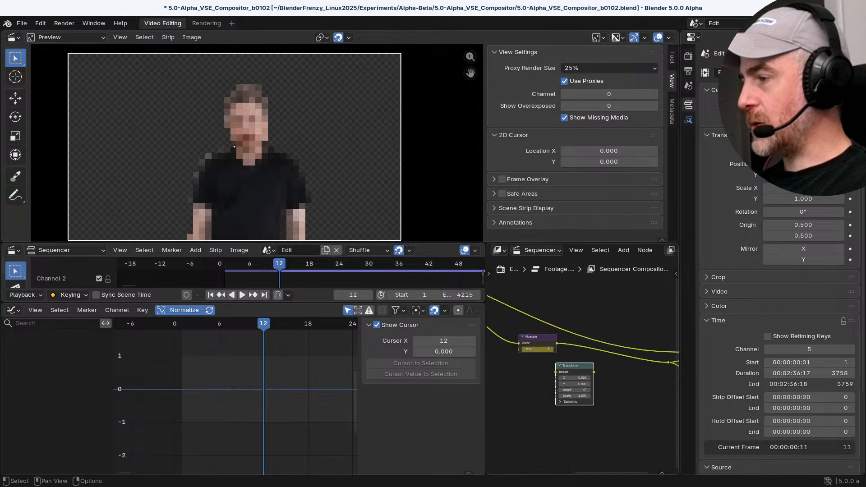
Detach the Pixelate node from the chain and insert the Transform node on the link in its place
click(537, 338)
alt+drag(533, 336, 515, 390)
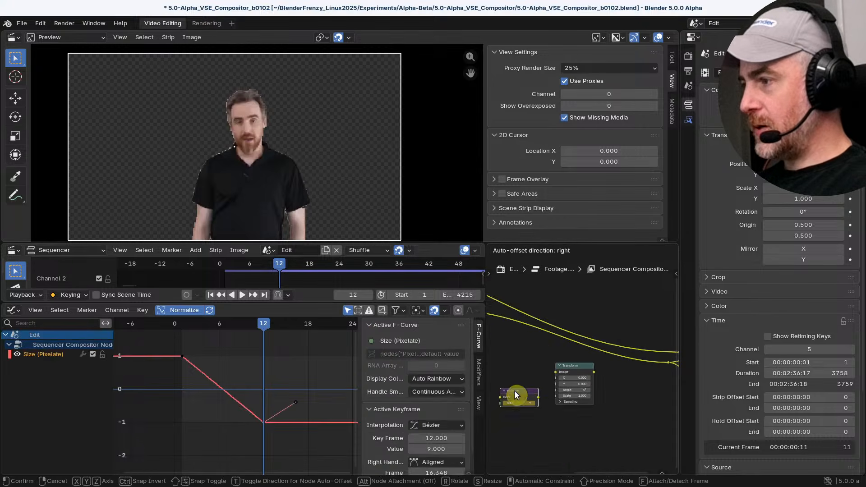
mouse_move(571, 364)
mouse_down()
mouse_move(554, 341)
mouse_move(582, 353)
mouse_move(497, 354)
mouse_move(571, 354)
mouse_up()
scroll(579, 379, up, 9)
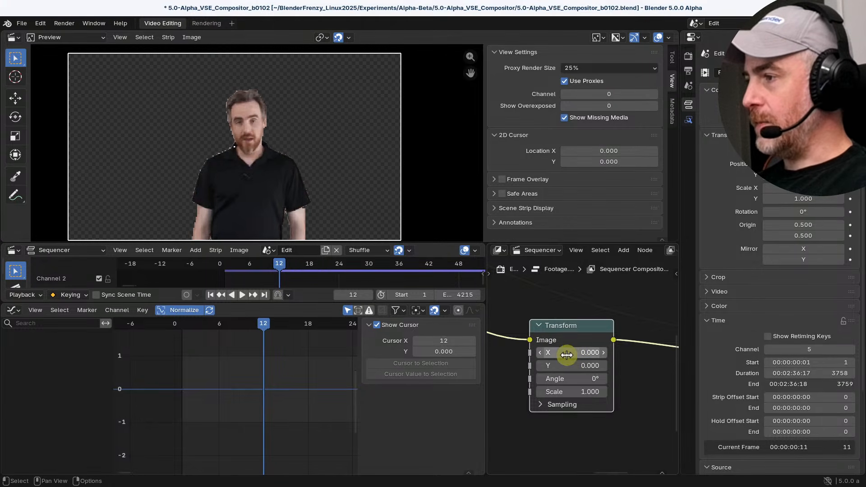
Set the Footage.mp4 strip's opacity to 0.999
click(817, 117)
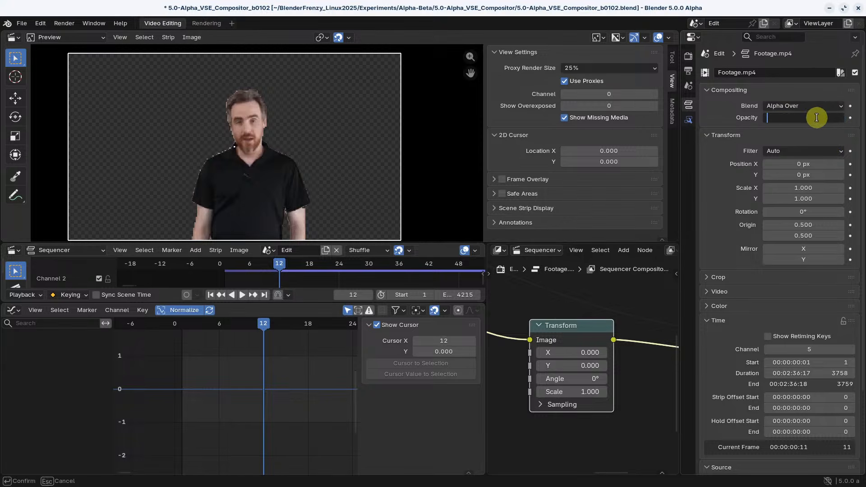
text(.999)
key(Return)
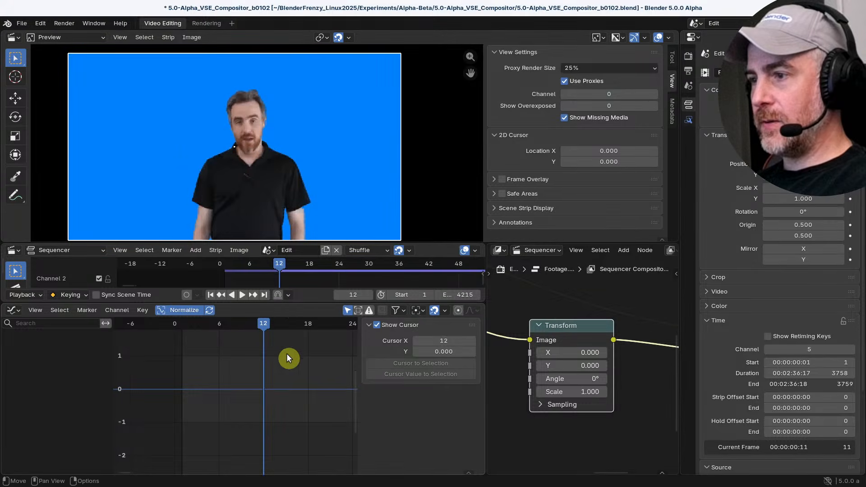
Enlarge the Sequencer, preview the footage over the columns image strip and place the playhead at frame 821
drag(299, 302, 303, 422)
scroll(397, 342, down, 8)
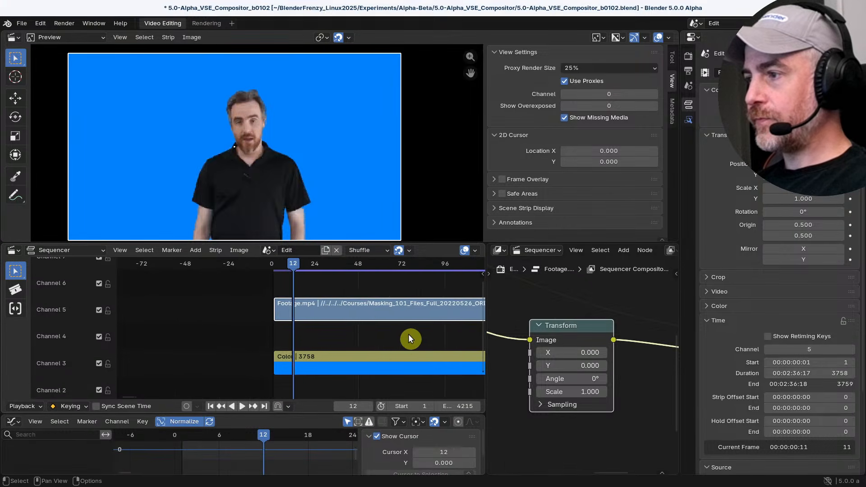
scroll(402, 342, down, 20)
middle_drag(413, 329, 327, 326)
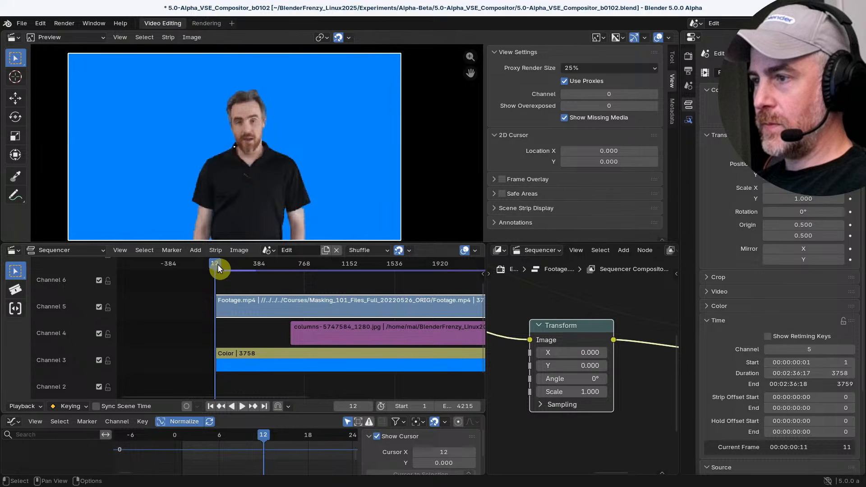
scroll(250, 335, up, 10)
scroll(212, 318, down, 3)
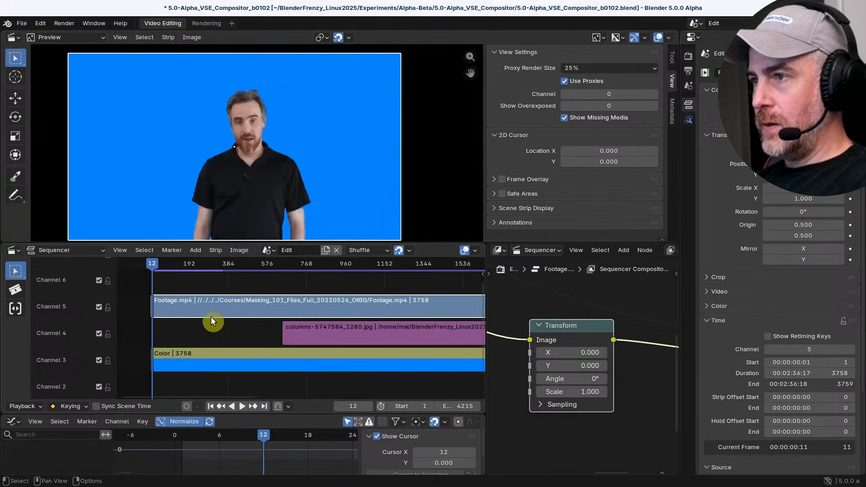
drag(183, 264, 300, 277)
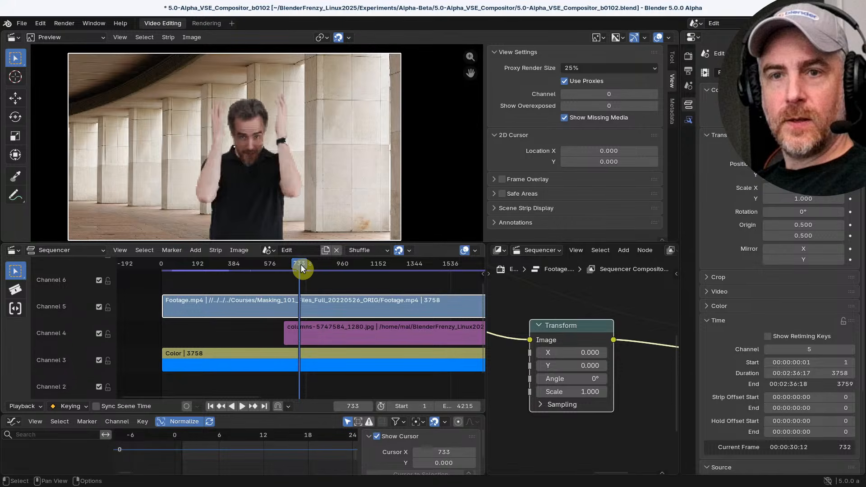
key(space)
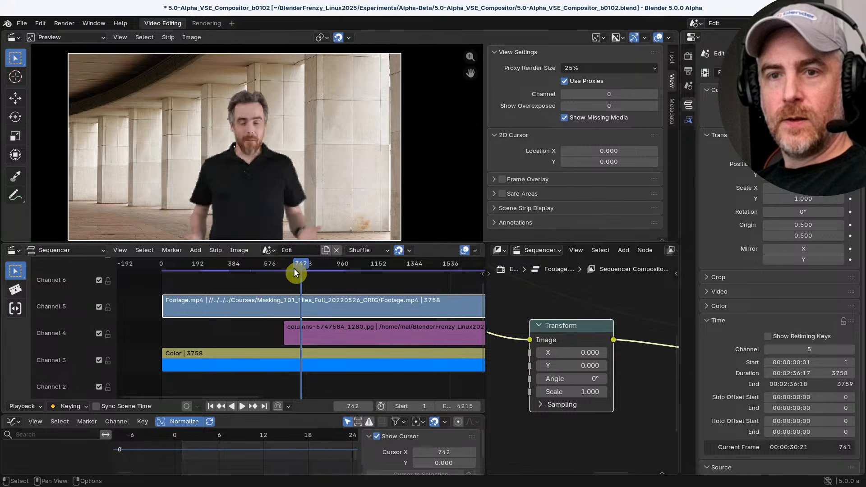
drag(304, 267, 316, 270)
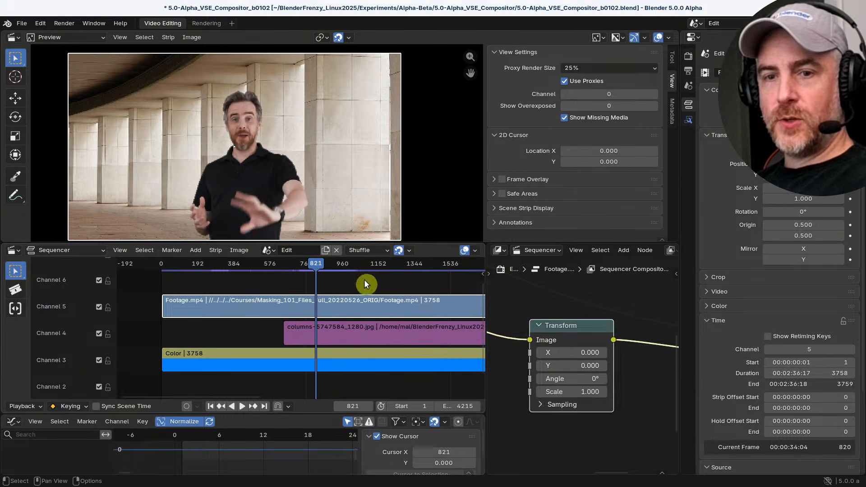
Keyframe the Transform node's X value of 0.000 at frame 821 and enlarge the Graph Editor
click(570, 352)
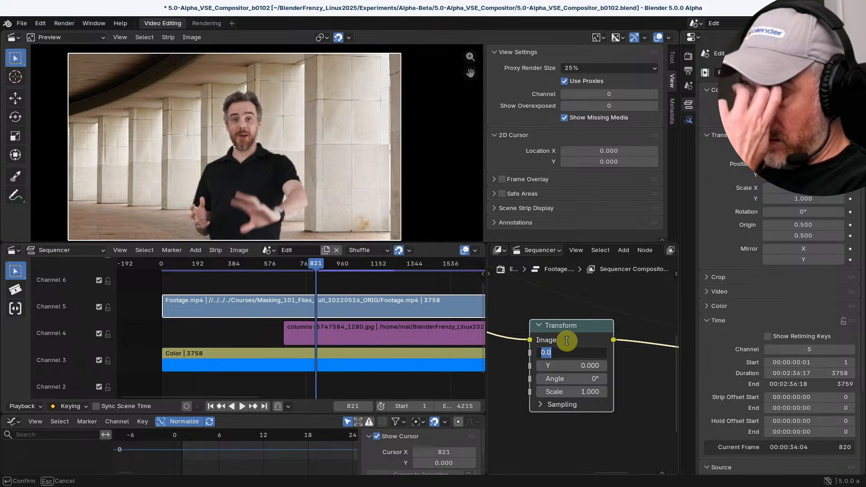
key(BackSpace)
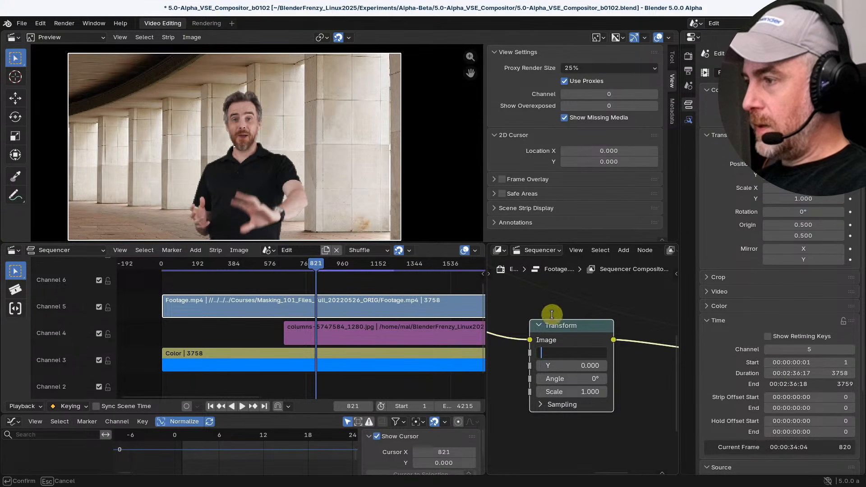
key(Return)
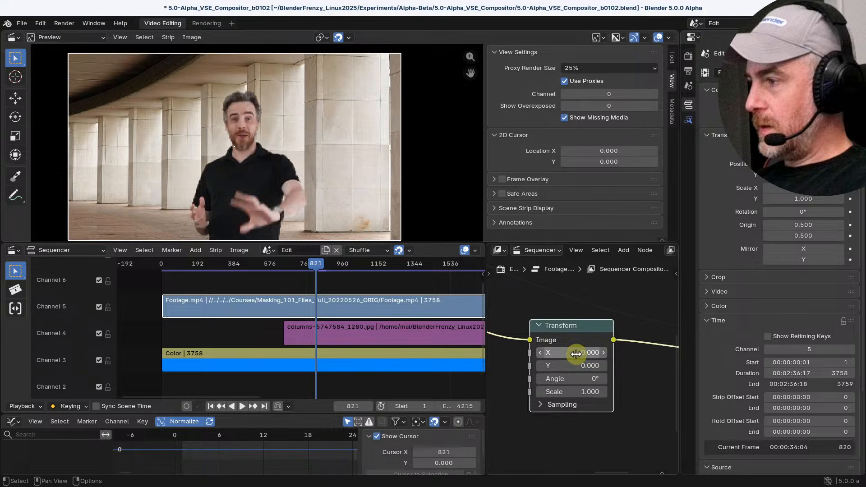
key(i)
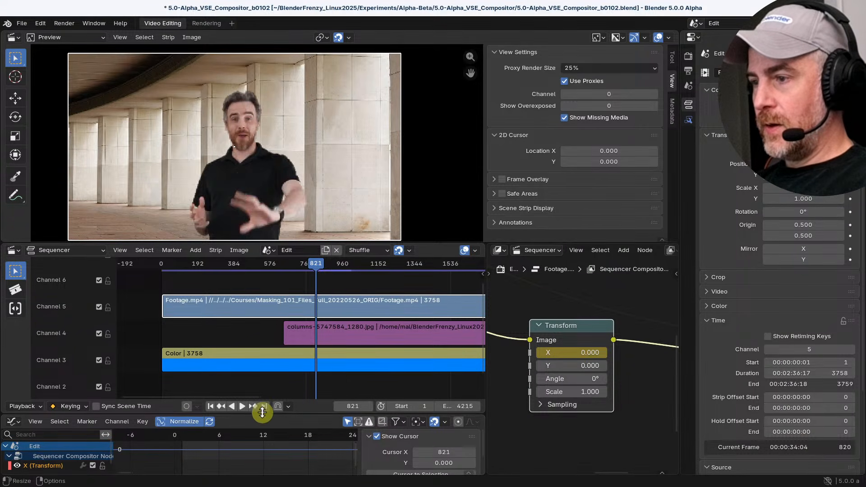
drag(262, 414, 274, 338)
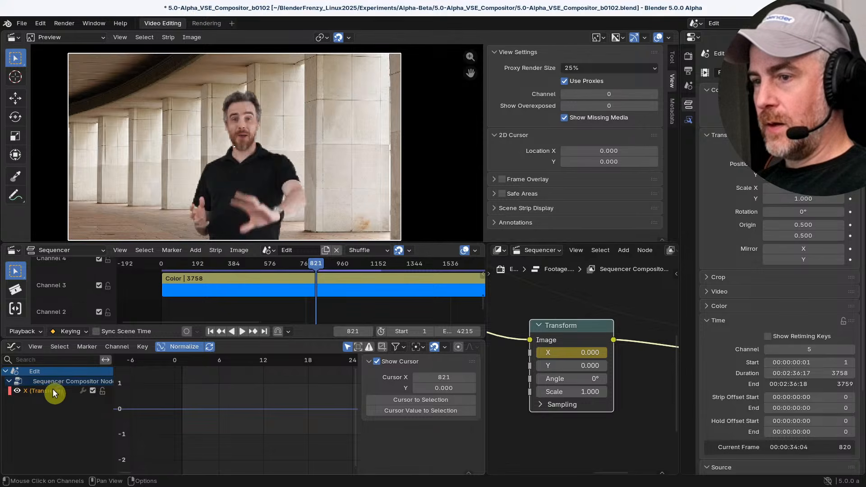
Select the X (Transform) channel in the Graph Editor and frame its keyframe
click(39, 390)
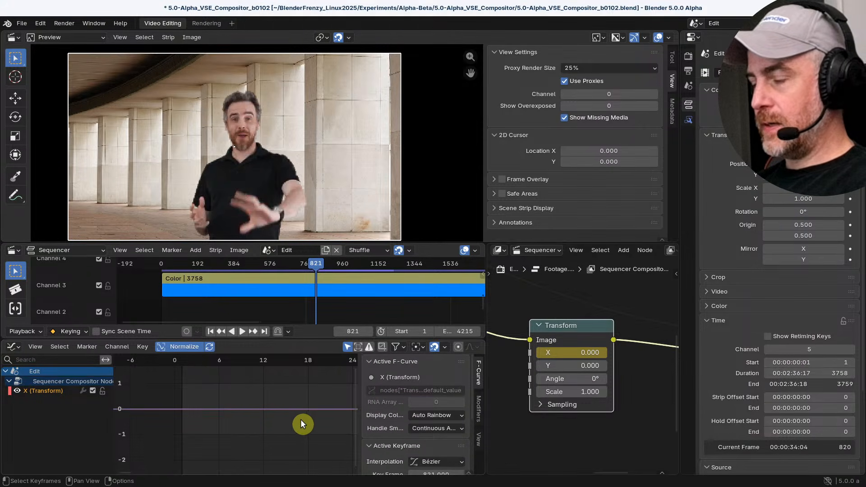
key(Home)
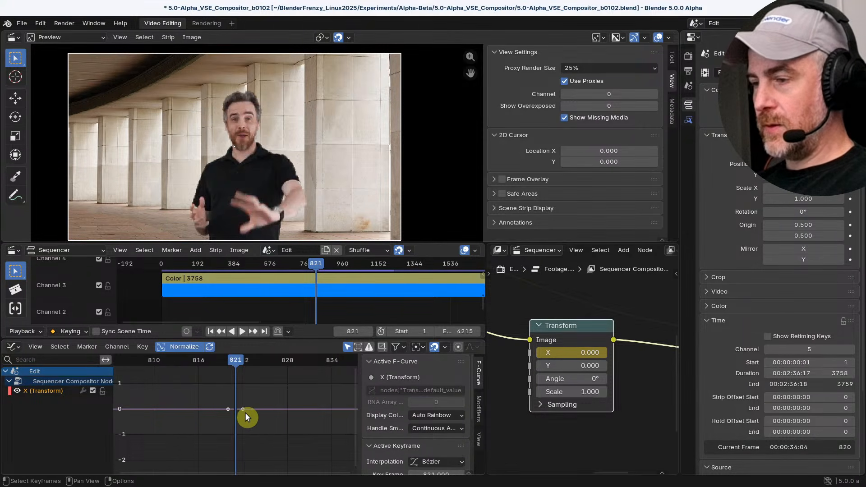
scroll(245, 413, up, 4)
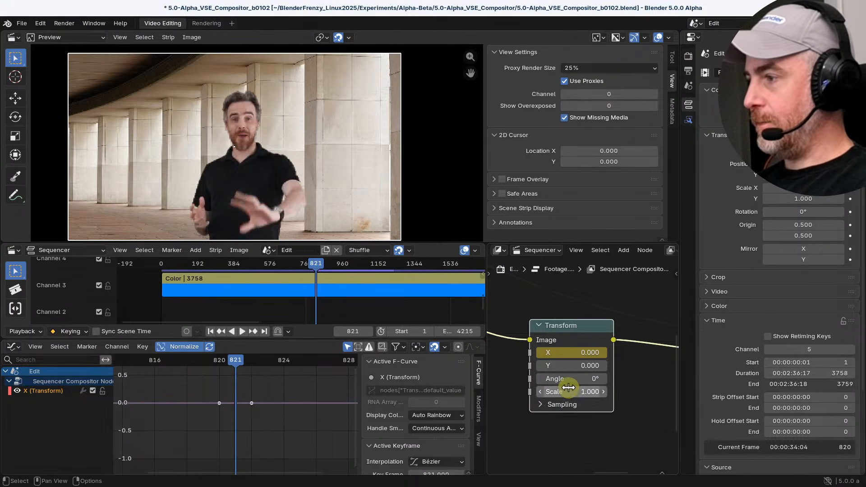
Go to frame 840, set the Transform node's X value to 118.000 and keyframe it
scroll(340, 302, down, 3)
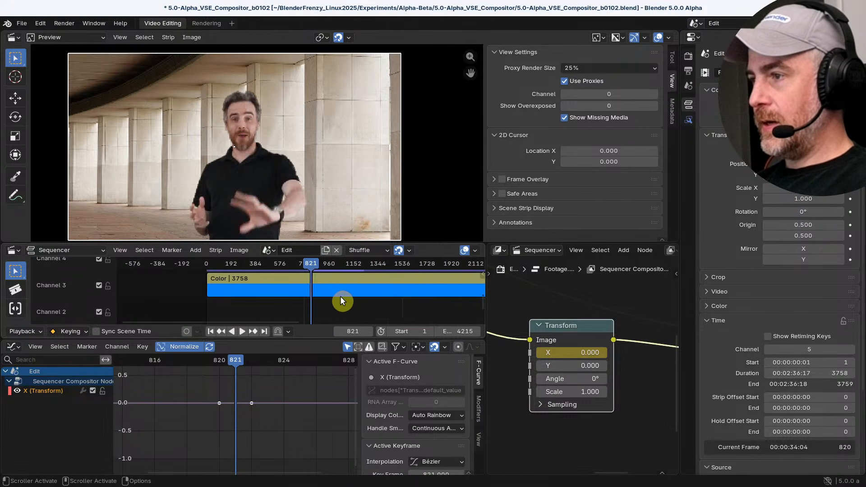
scroll(341, 298, down, 2)
middle_drag(338, 277, 322, 321)
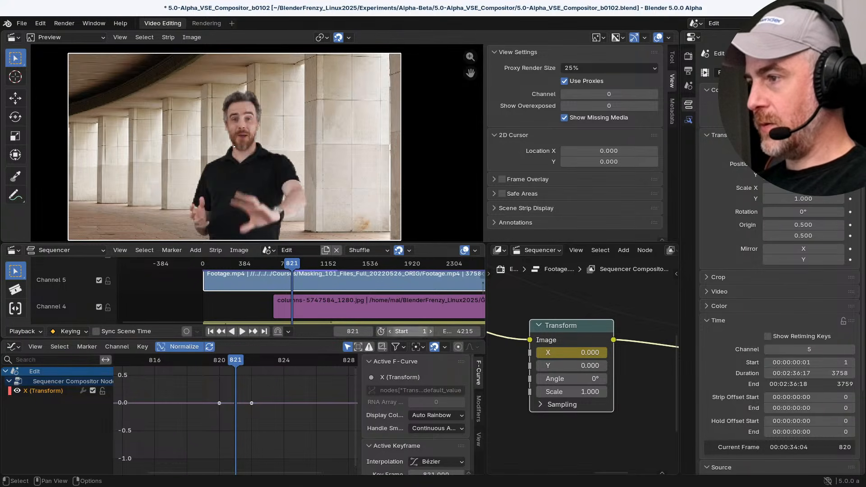
click(358, 330)
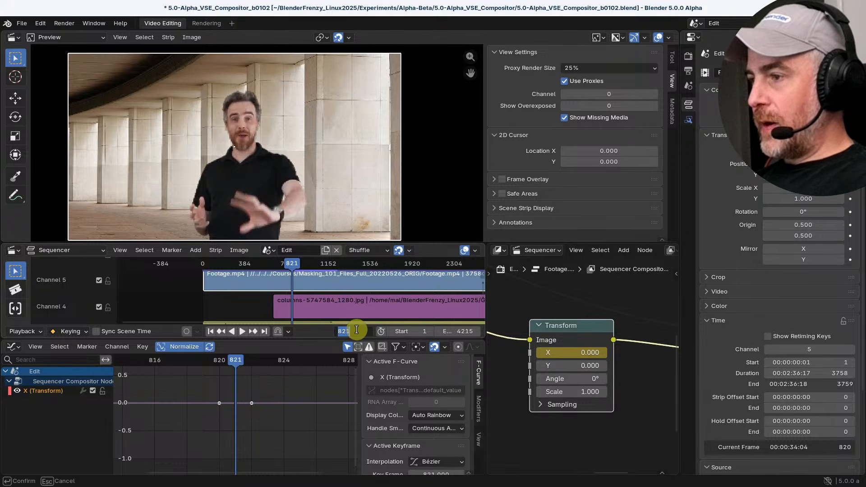
text(840)
key(Return)
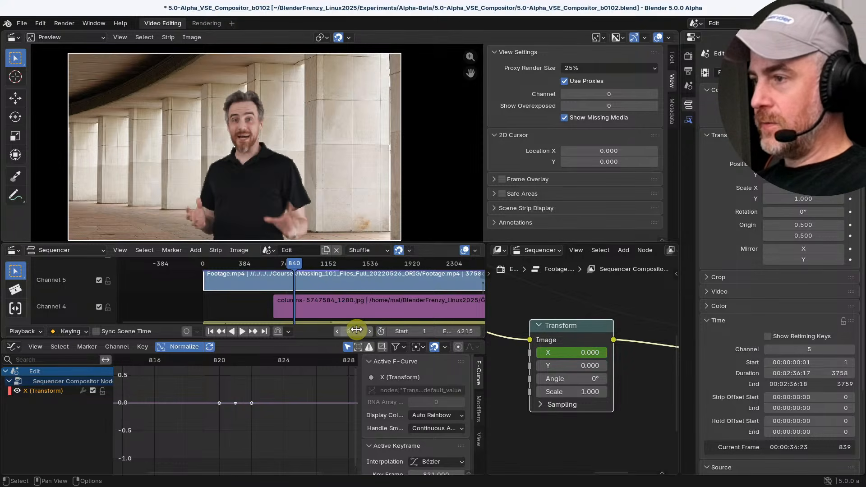
drag(571, 352, 625, 352)
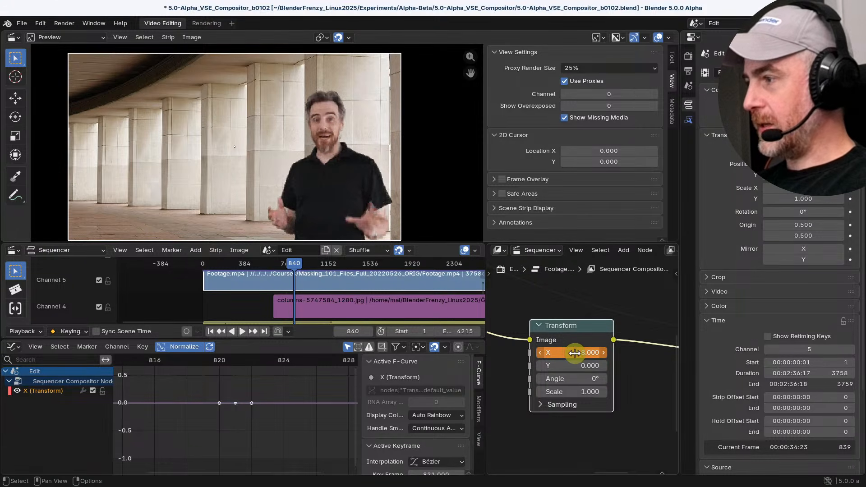
key(i)
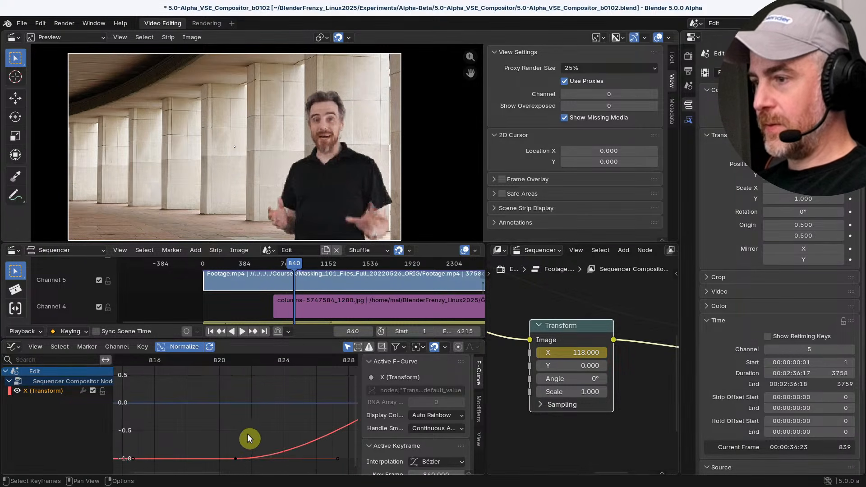
Play back the animated Transform move while viewing its curve, and scrub the playhead to frame 827
scroll(289, 424, down, 3)
scroll(297, 416, down, 4)
middle_drag(311, 412, 215, 428)
scroll(429, 429, down, 5)
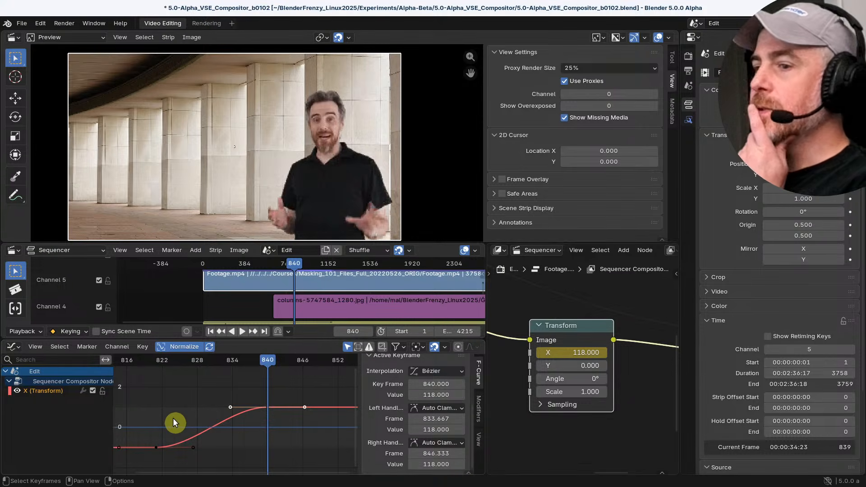
drag(271, 361, 147, 370)
key(space)
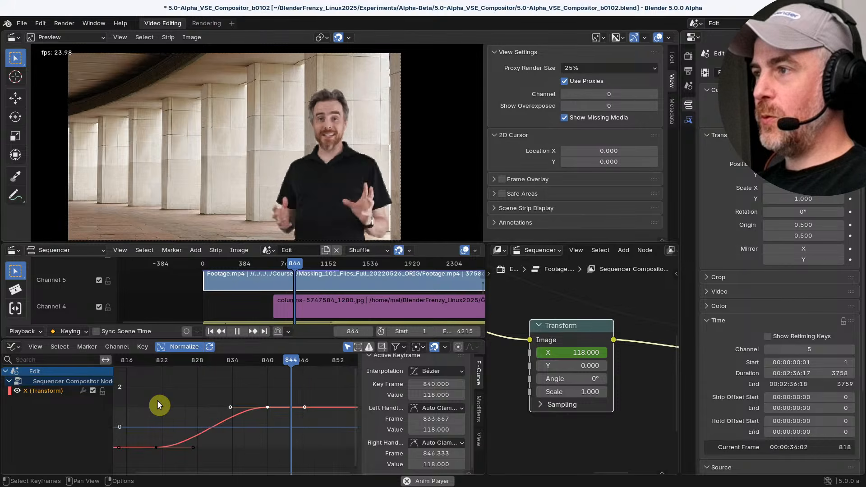
key(space)
drag(340, 365, 191, 383)
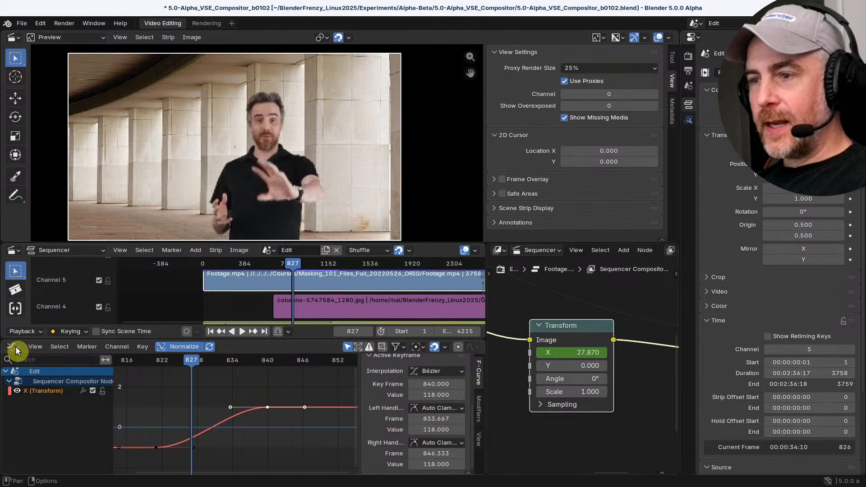
Check the Dope Sheet and its available modes for the Transform keyframes, and return the area to the Graph Editor
click(13, 347)
click(174, 377)
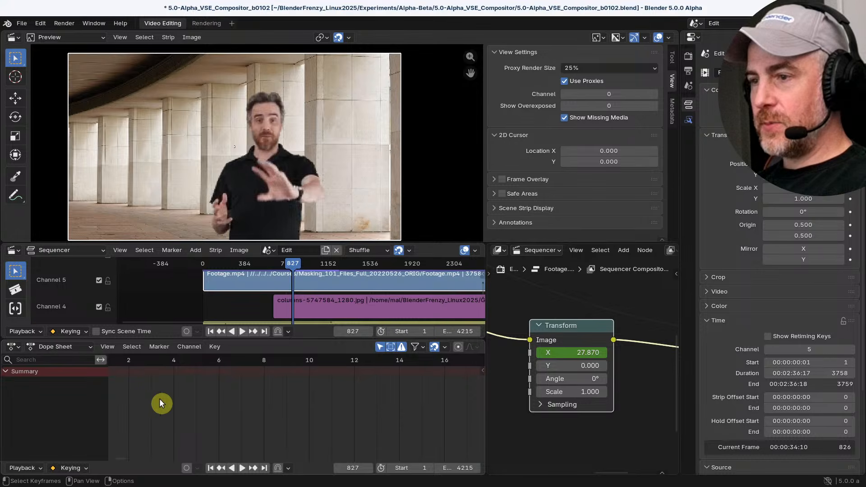
right_click(91, 404)
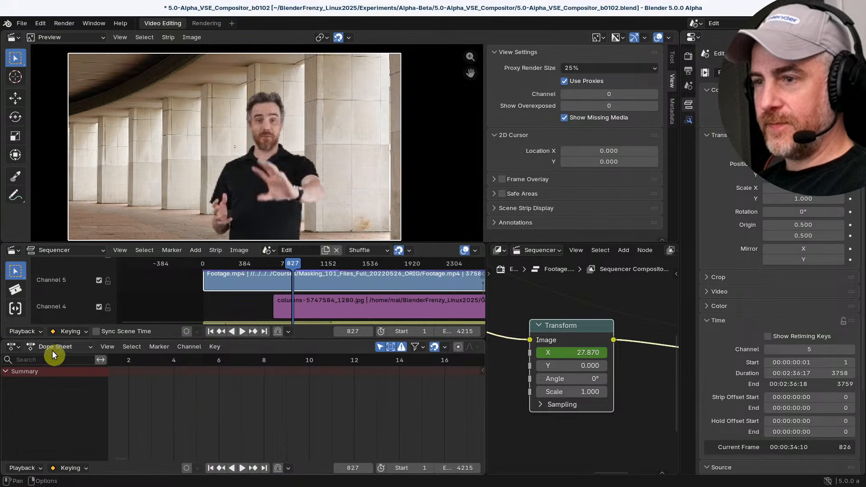
click(55, 348)
click(56, 351)
click(57, 352)
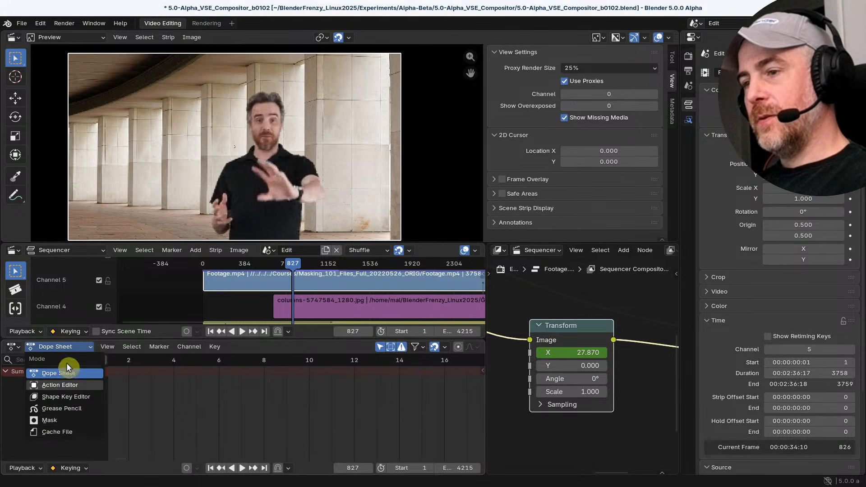
click(417, 347)
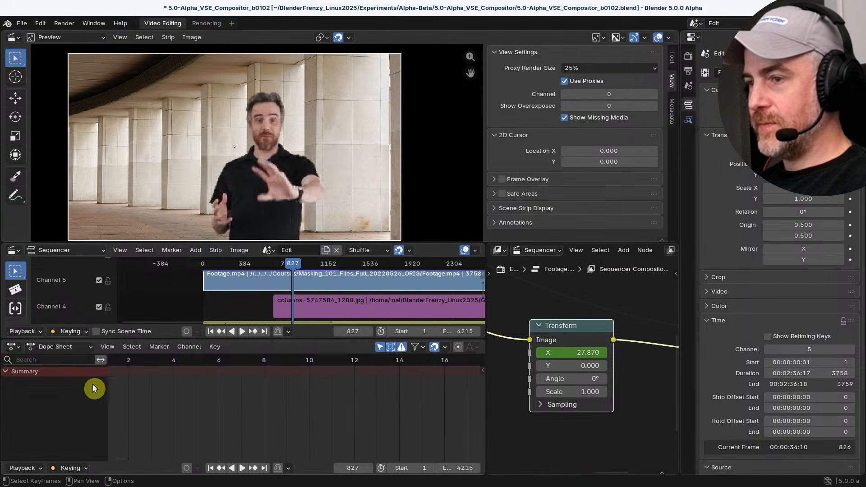
click(12, 347)
click(46, 345)
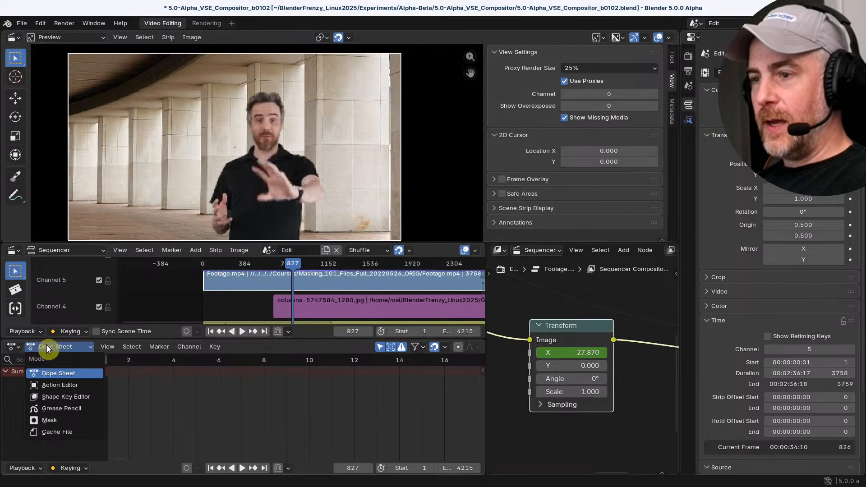
click(12, 346)
click(188, 379)
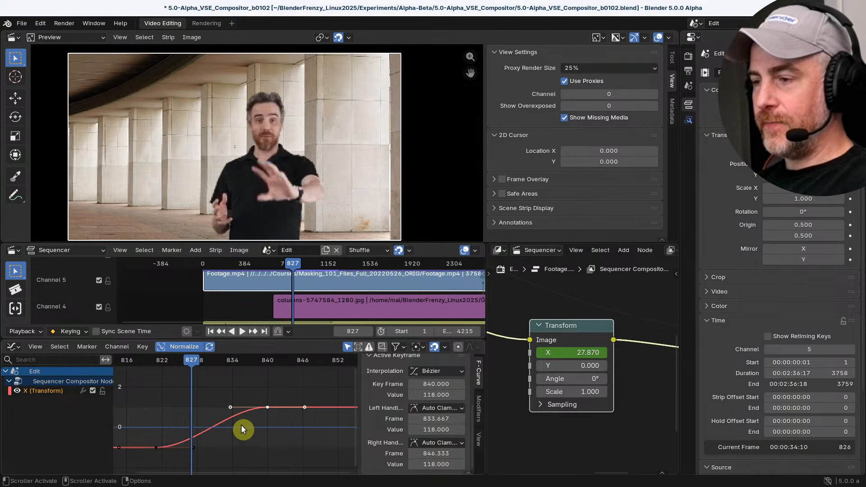
Select both Transform X keyframes, try Vector, Free and Aligned handle types on them, and settle on Automatic
key(bracketleft)
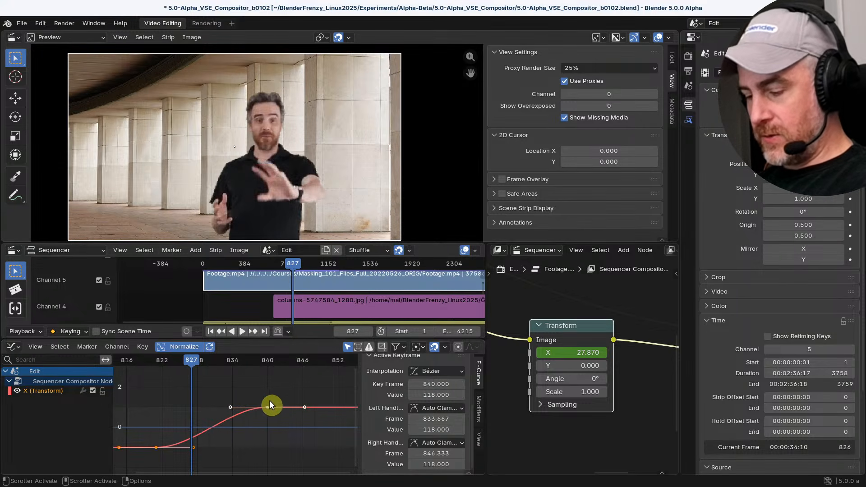
key(v)
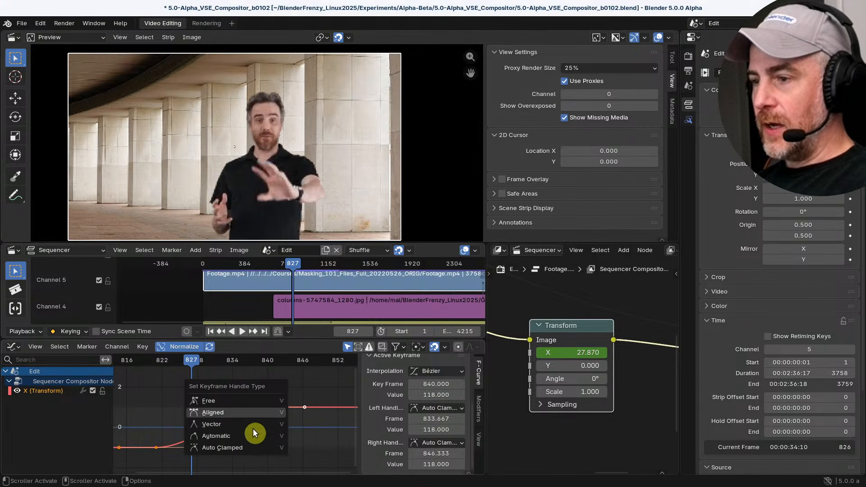
click(242, 422)
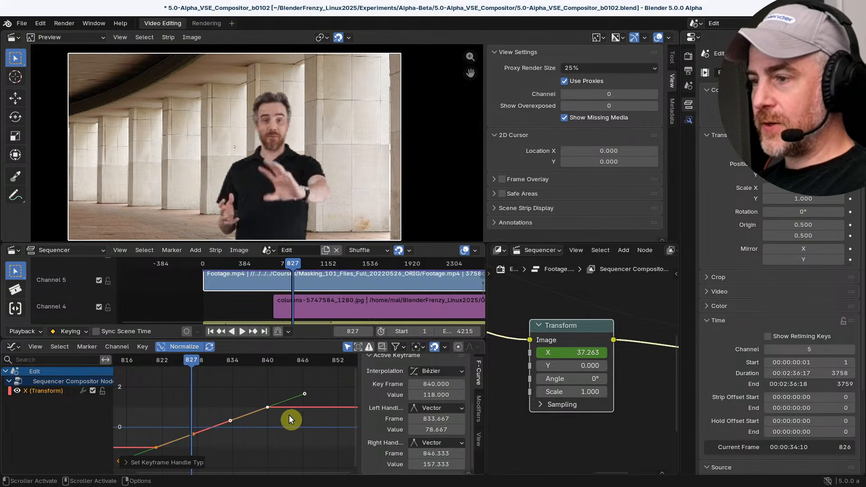
key(v)
click(212, 398)
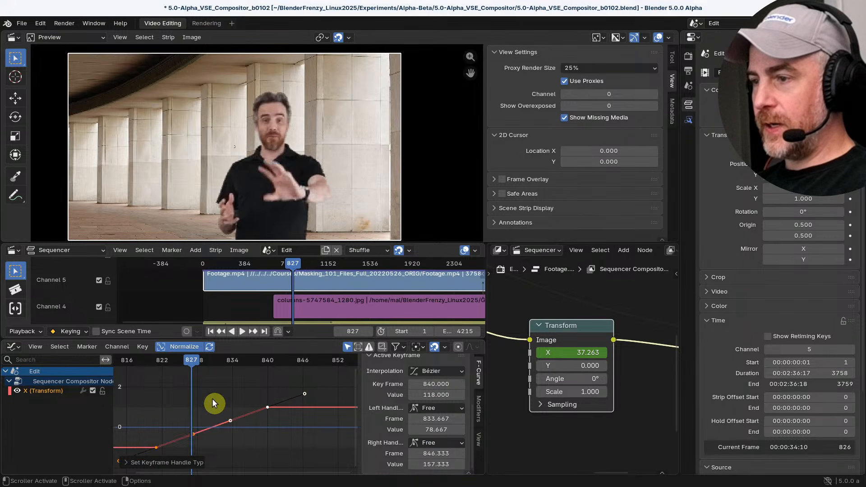
key(v)
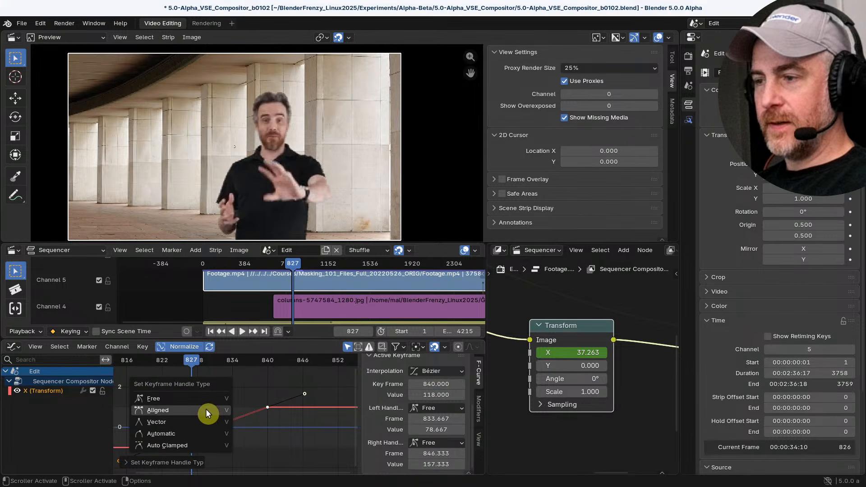
click(206, 409)
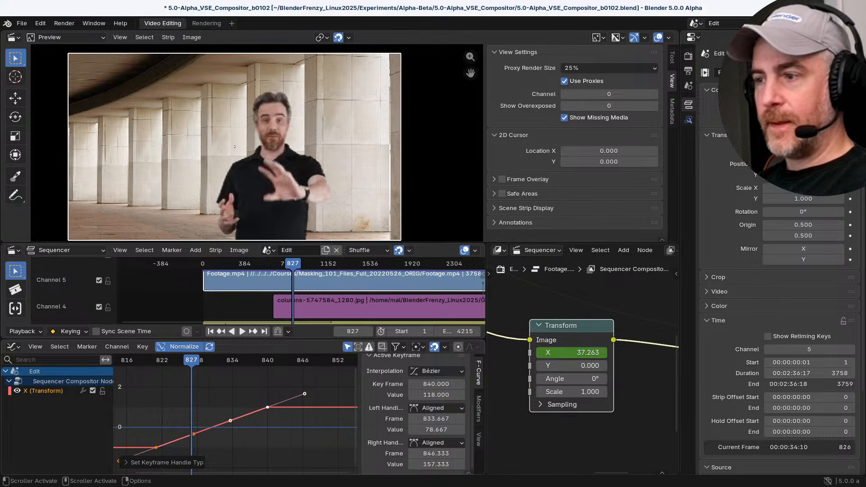
key(v)
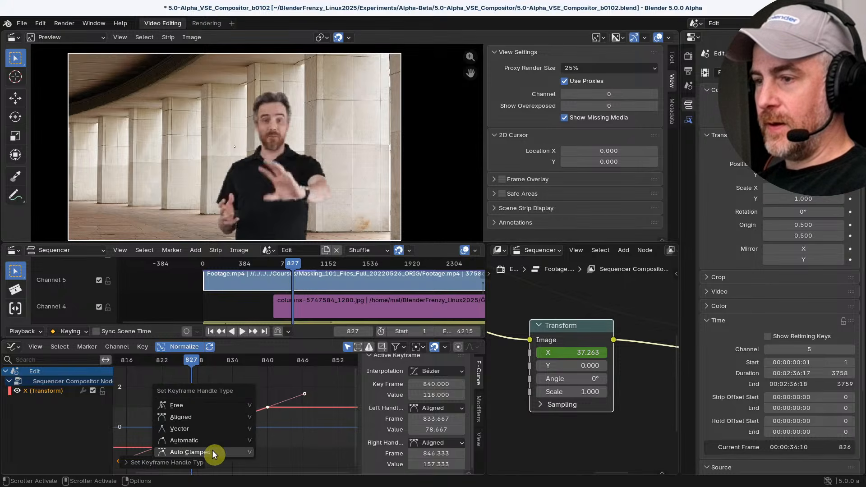
click(205, 441)
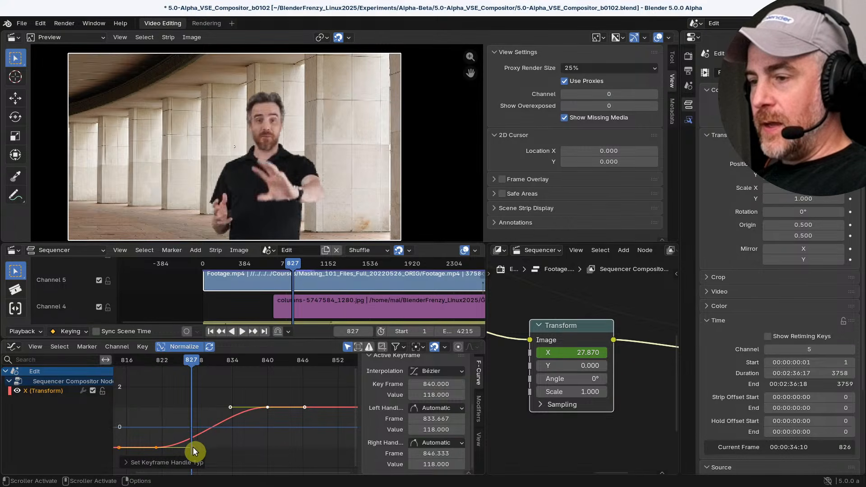
key(v)
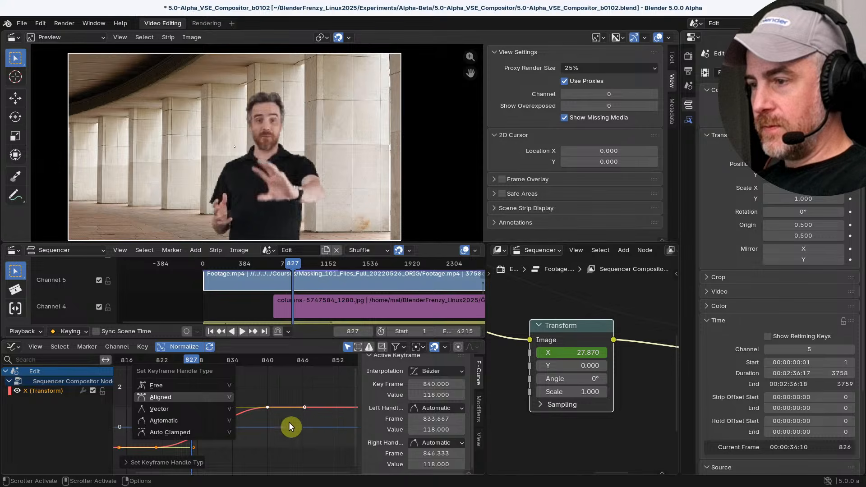
key(Escape)
Try Linear, Constant and Quadratic interpolation on the two Transform X keyframes
key(t)
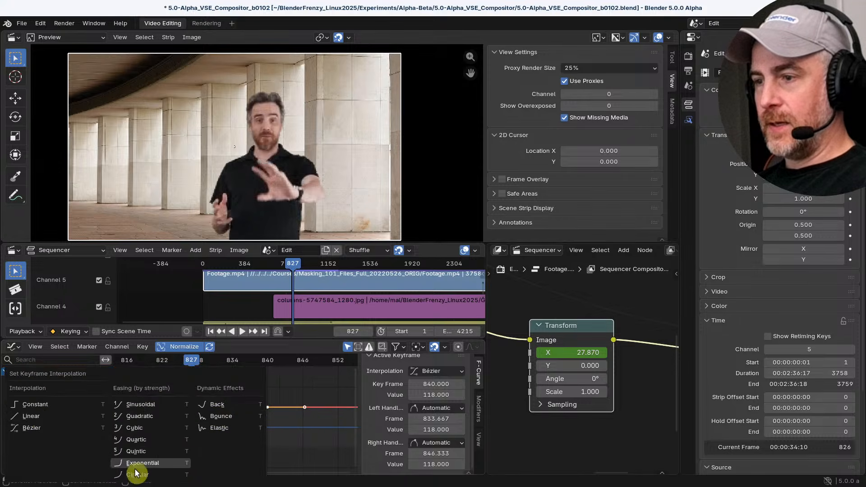
click(26, 416)
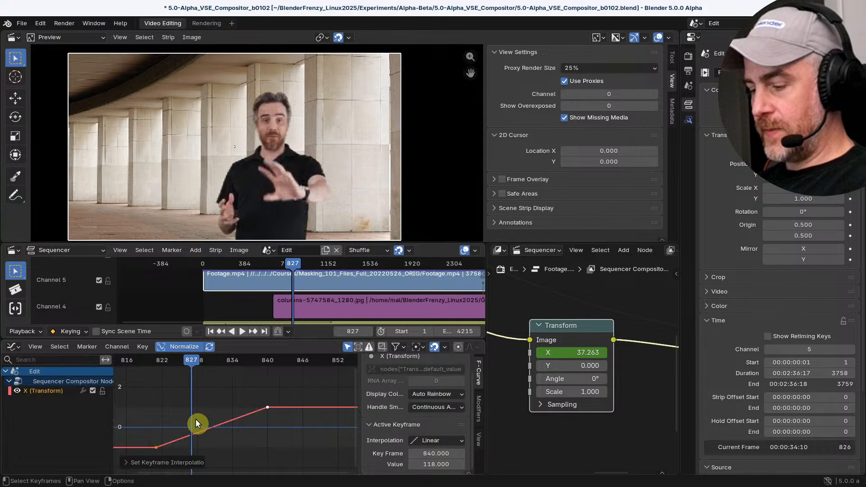
key(t)
click(176, 407)
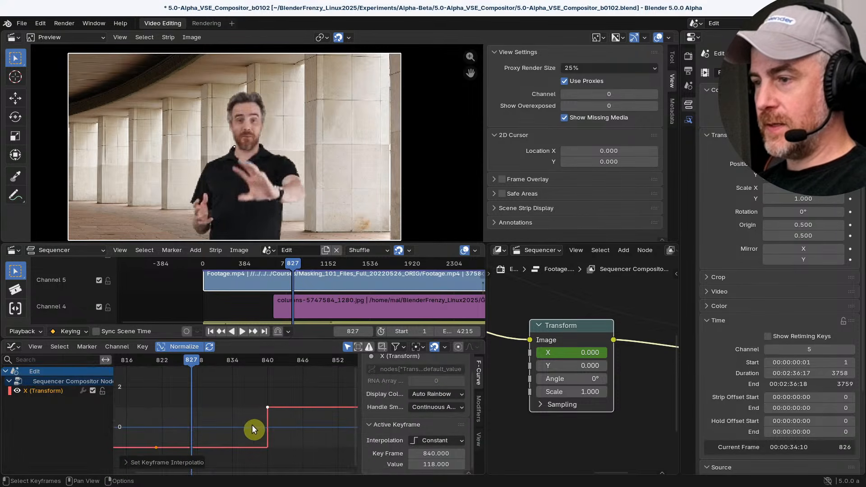
key(t)
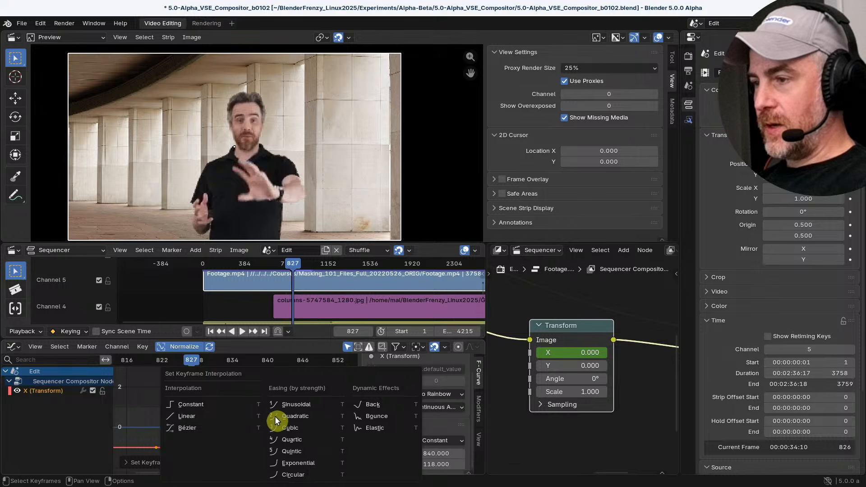
click(300, 414)
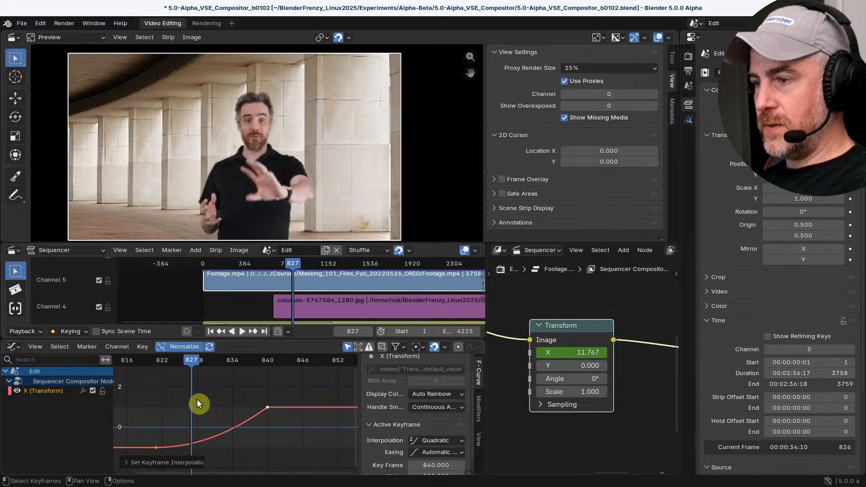
Set both Transform X keyframes to Bézier interpolation, and the keyframe at frame 840 to Bounce
key(t)
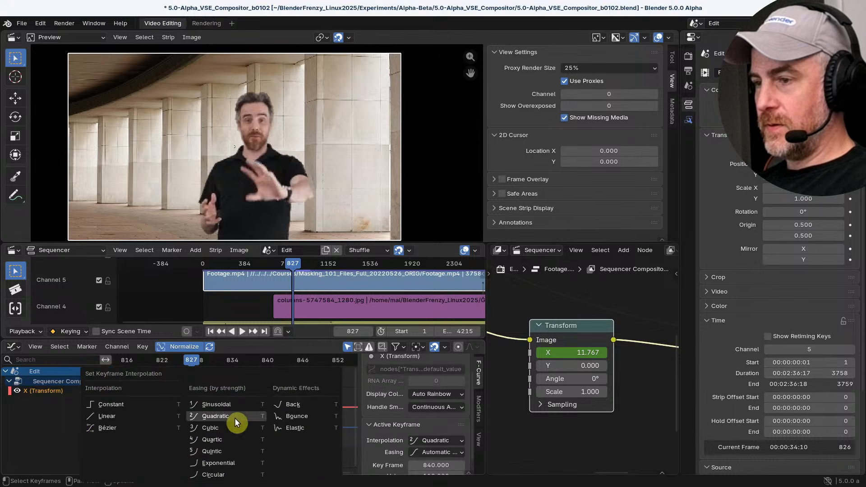
click(108, 429)
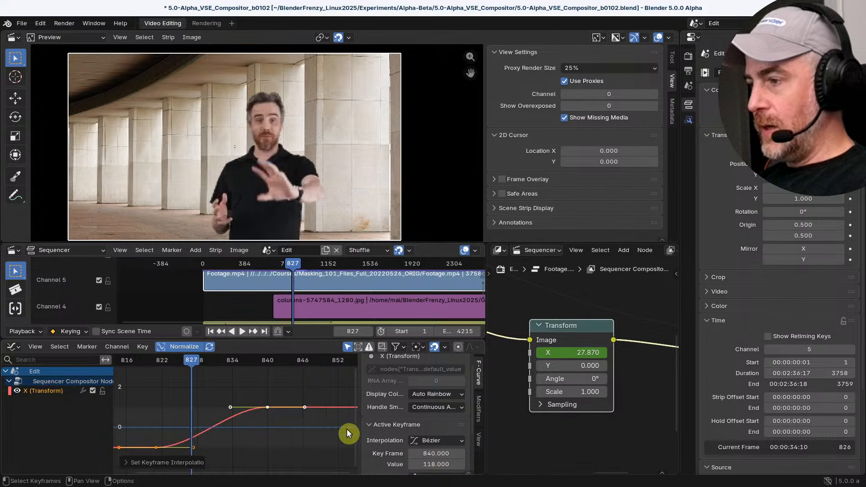
click(427, 441)
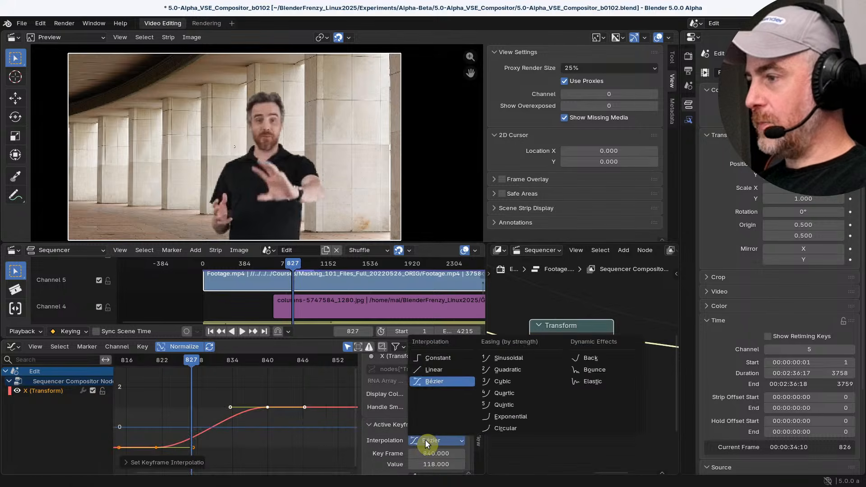
click(604, 373)
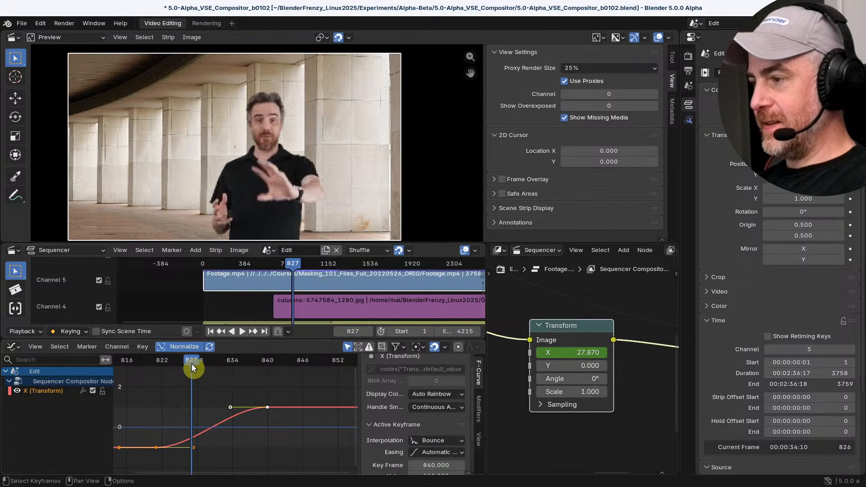
Play back the Transform move from just before its first keyframe to check the interpolation
click(425, 452)
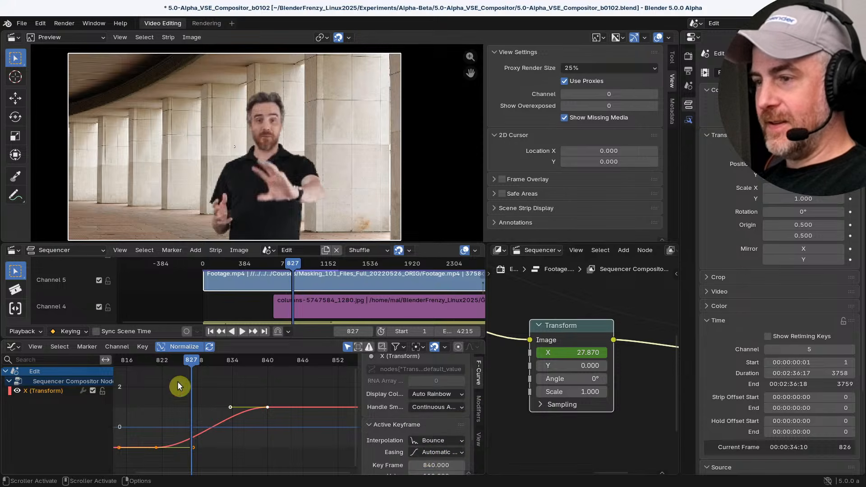
drag(185, 364, 138, 366)
key(space)
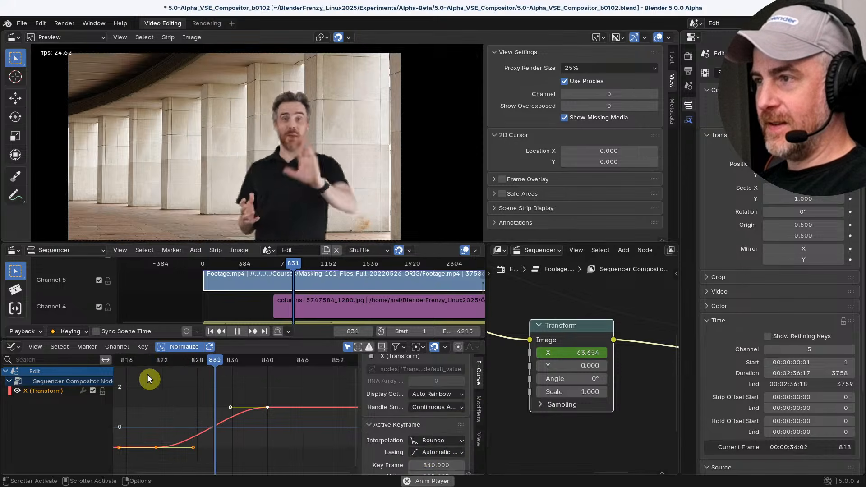
key(space)
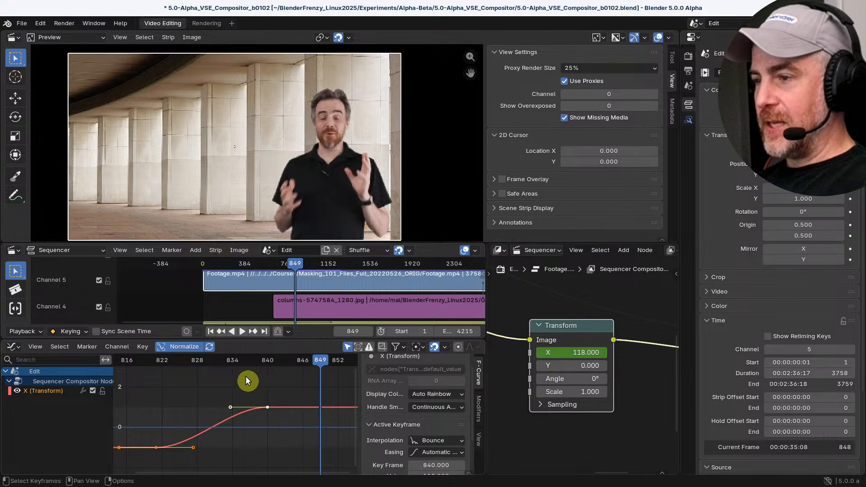
Select only the Transform X keyframe at frame 821 and set its interpolation to Bounce
scroll(170, 408, down, 5)
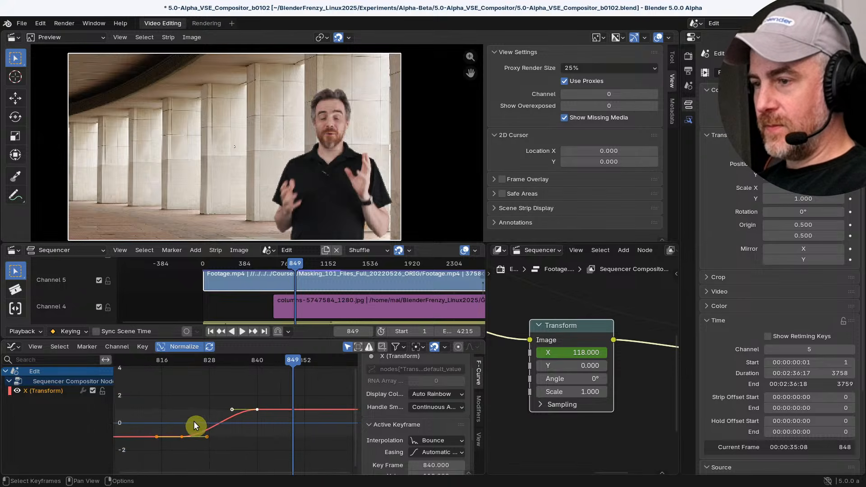
middle_drag(194, 421, 215, 419)
scroll(175, 412, up, 6)
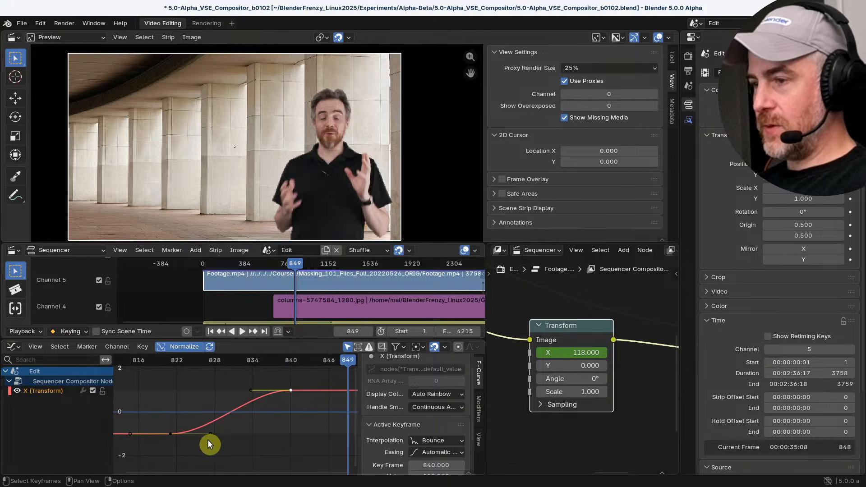
click(171, 434)
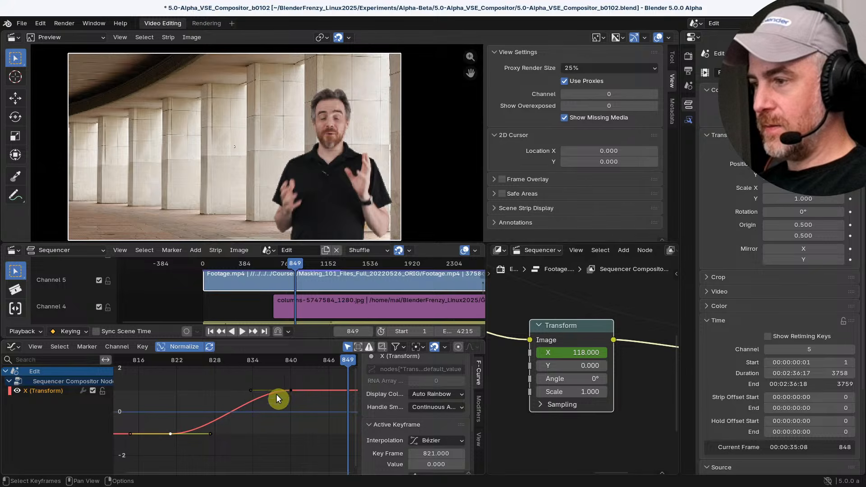
click(428, 440)
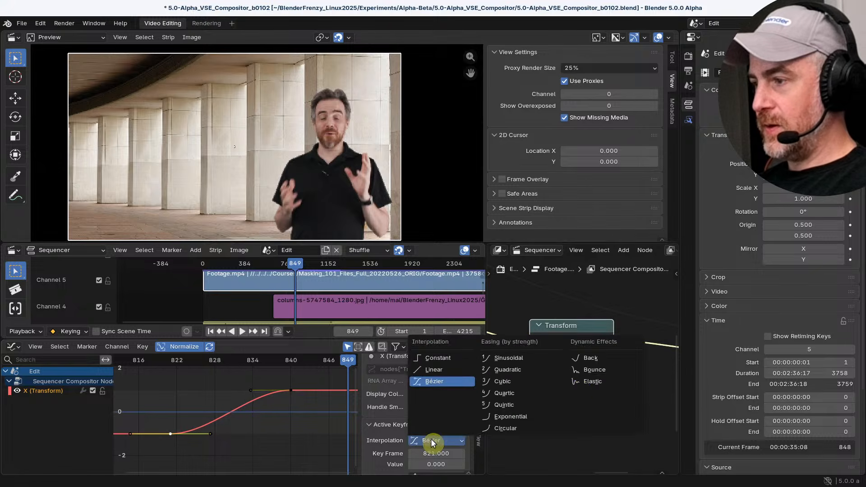
click(589, 369)
Play back the bouncing move from just before the first keyframe, and return the playhead to frame 821
drag(319, 363, 158, 373)
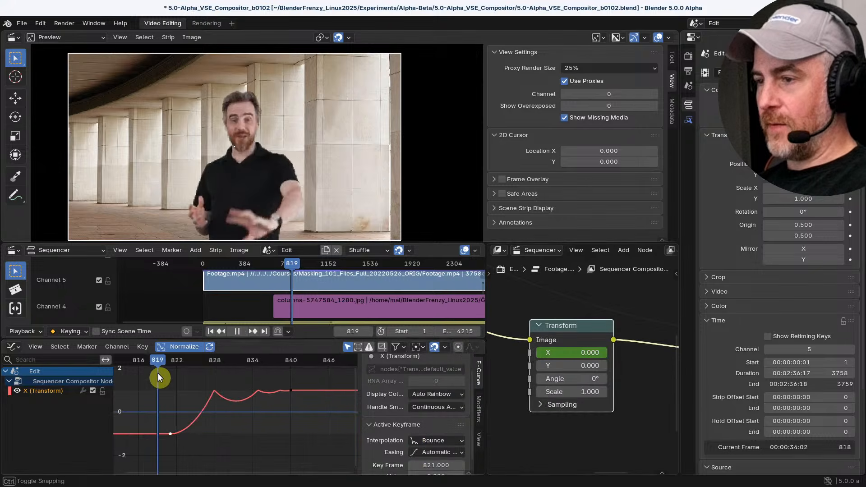
key(space)
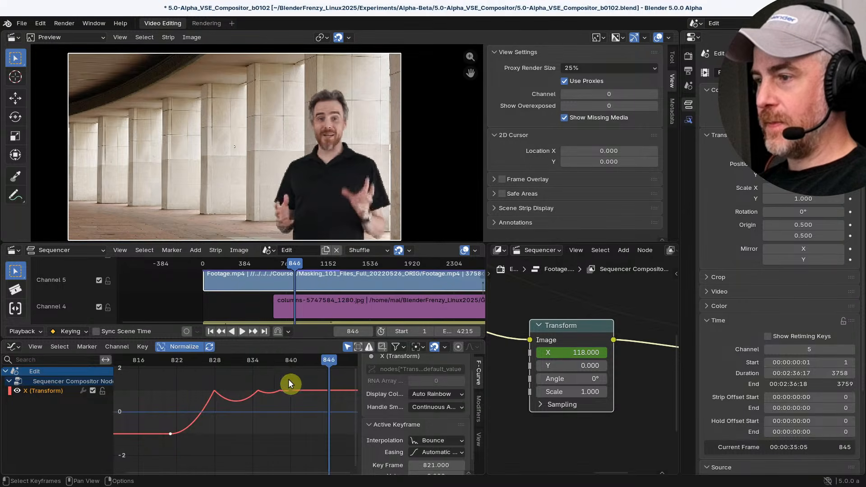
drag(208, 359, 161, 376)
Move the second Transform X keyframe out to frame 902.8, with its value kept at 118
scroll(255, 385, down, 7)
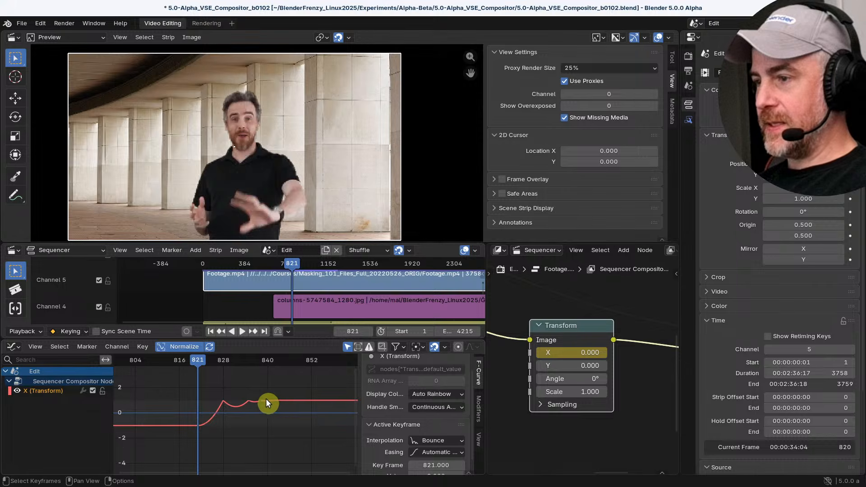
click(266, 399)
scroll(454, 433, down, 1)
drag(436, 454, 465, 453)
scroll(203, 421, down, 6)
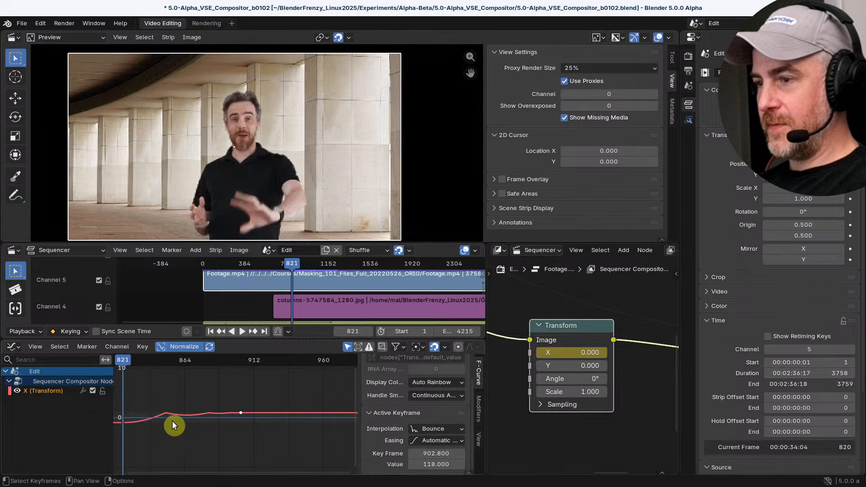
Play back the stretched bounce several times, starting from around frame 812, to judge the slower movement
key(space)
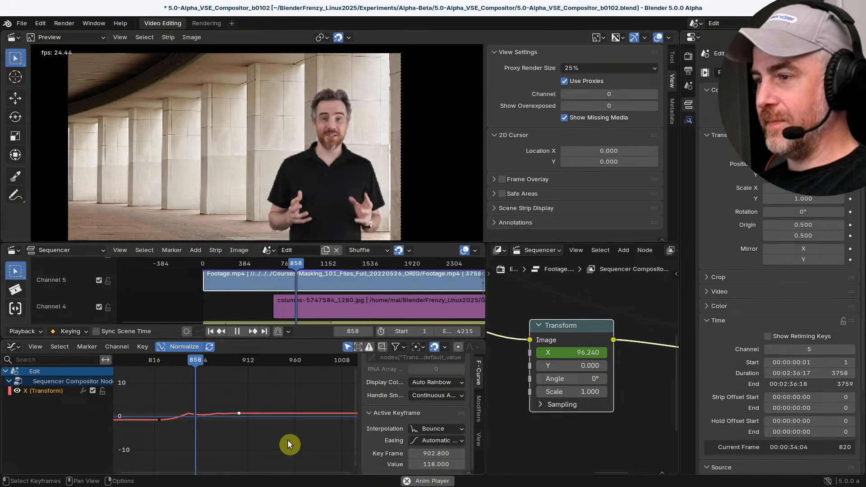
key(space)
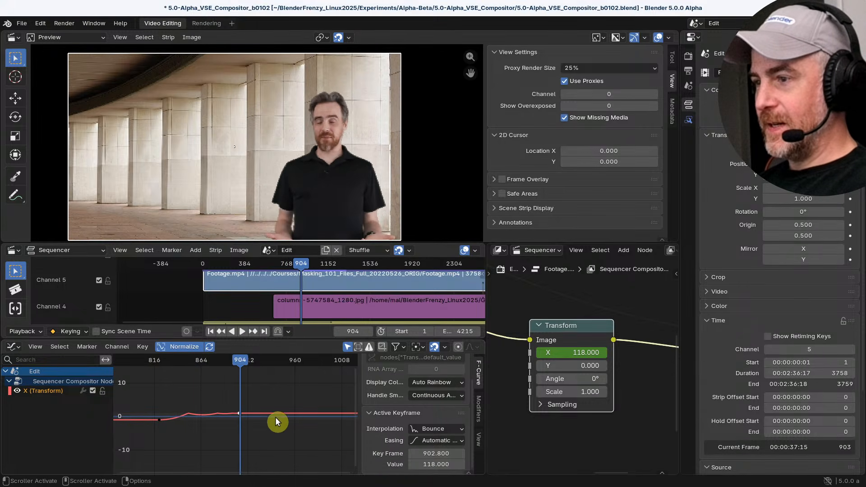
drag(241, 364, 151, 366)
key(space)
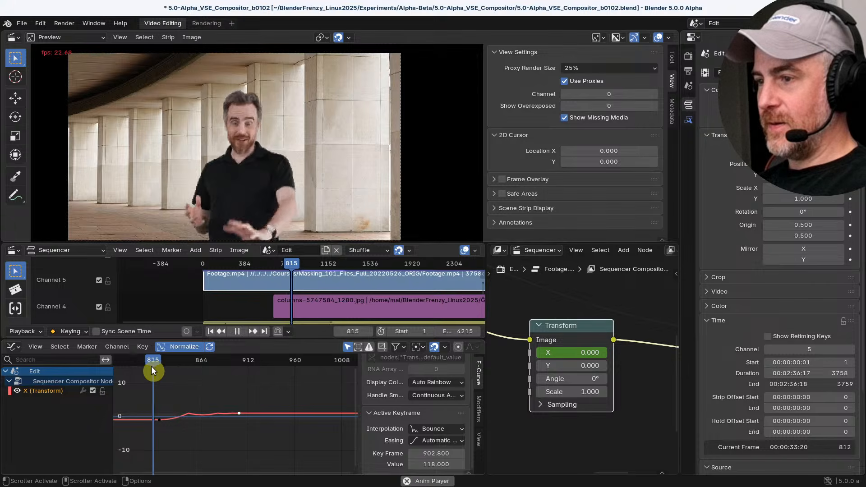
key(space)
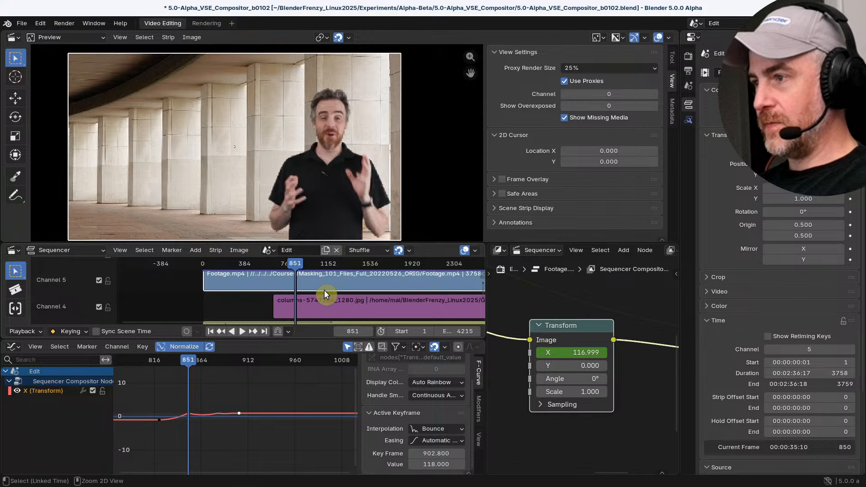
drag(192, 365, 150, 364)
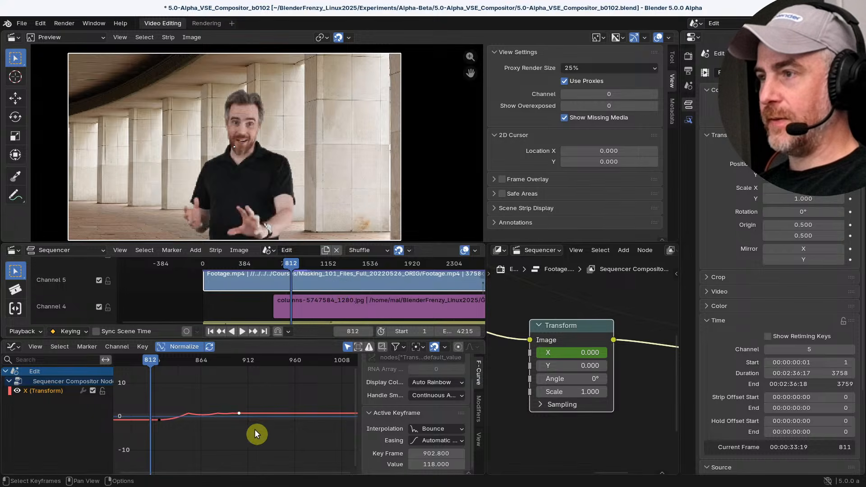
key(space)
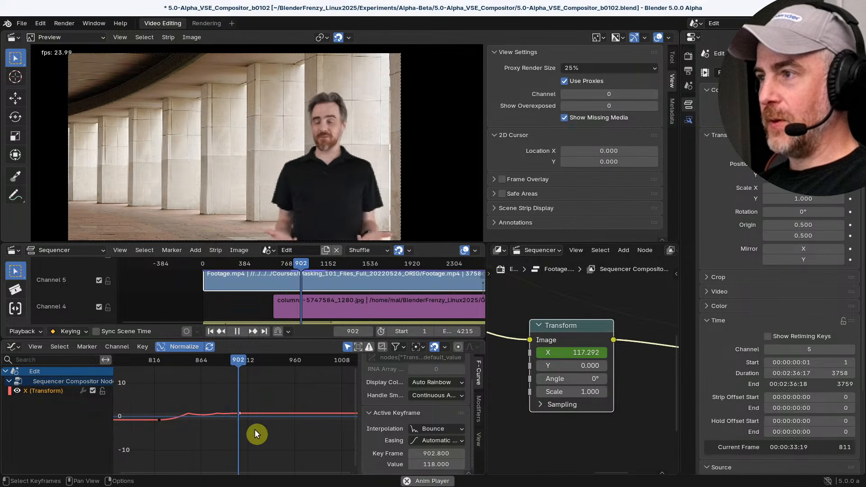
key(space)
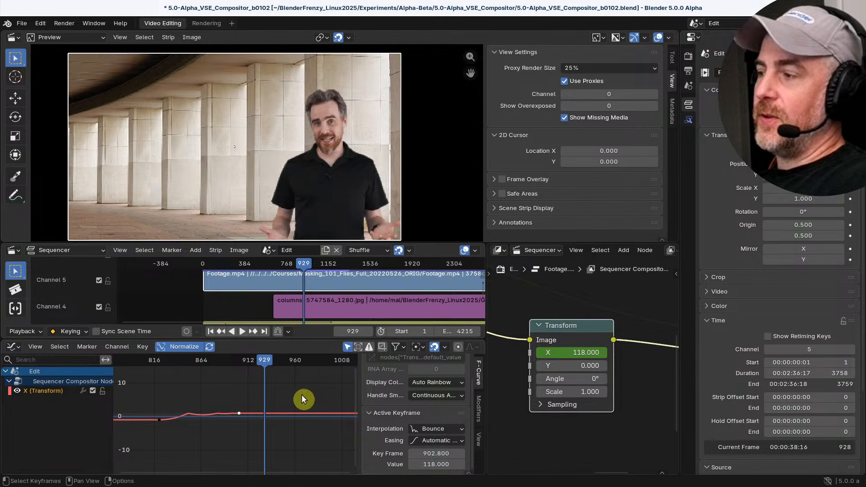
Move the Pixelate node up beside the Transform node and display its Size curve in the Graph Editor
scroll(582, 339, down, 5)
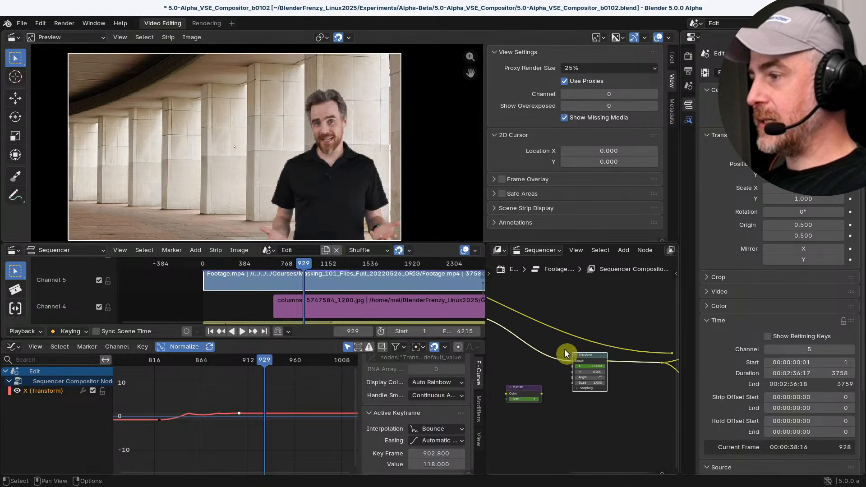
scroll(565, 349, down, 3)
scroll(559, 353, up, 4)
drag(520, 390, 538, 373)
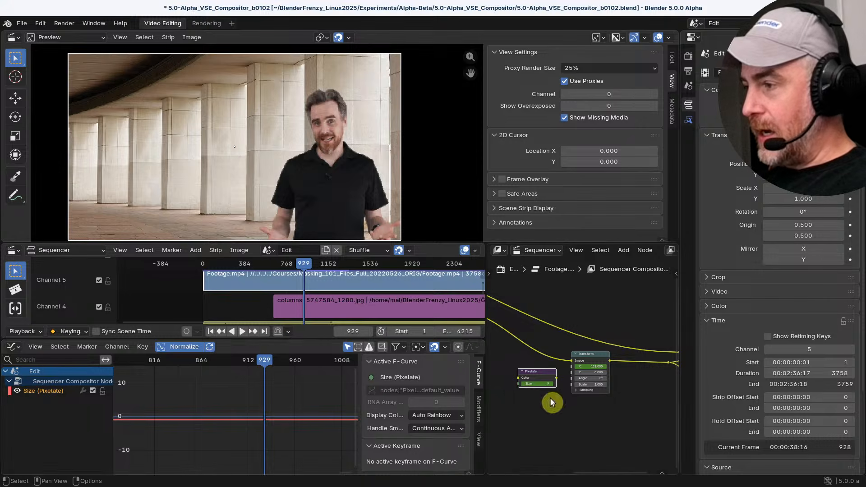
scroll(206, 418, down, 7)
scroll(200, 407, down, 2)
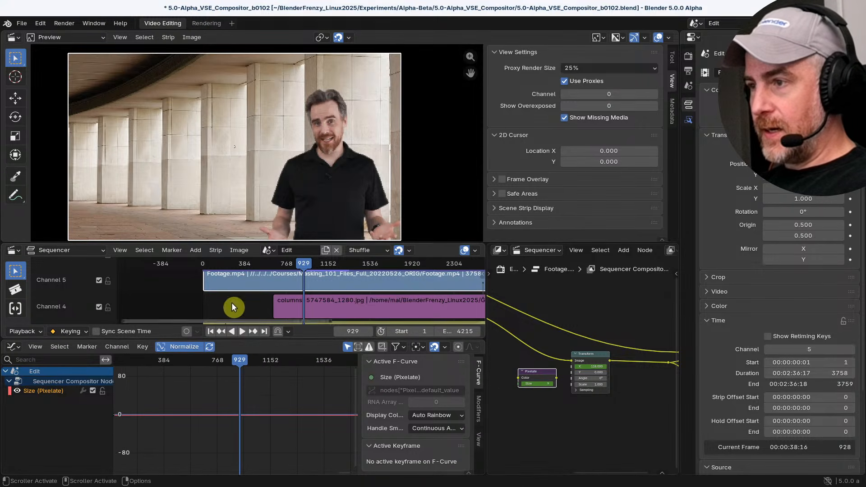
Go to frame 1 and examine the Pixelate Size keyframes between frames 1 and 12 up close
click(211, 332)
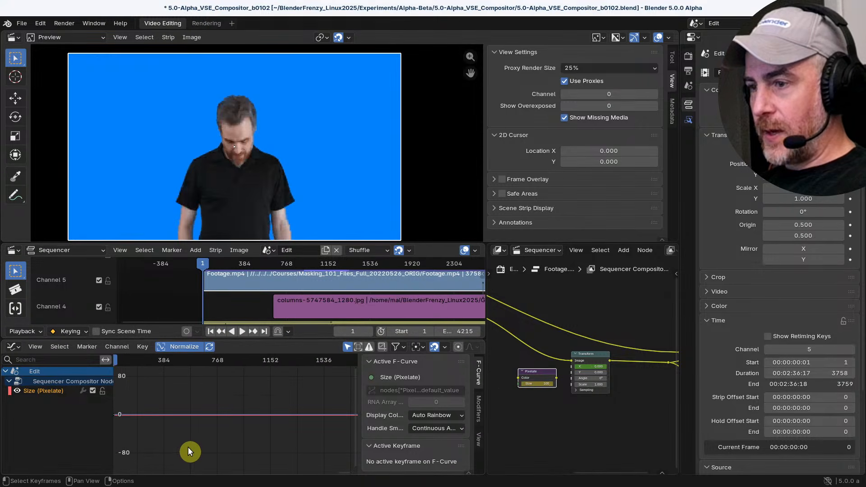
key(KP_0)
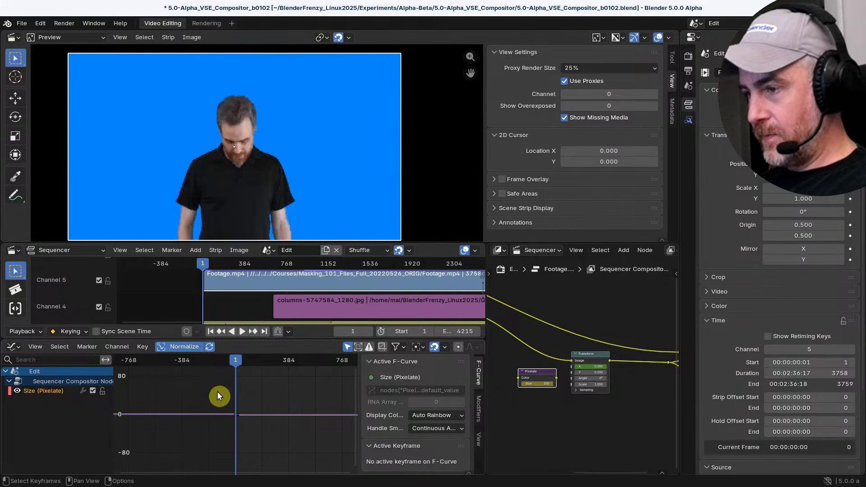
key(shift+b)
mouse_move(217, 392)
mouse_down()
mouse_move(267, 438)
mouse_move(264, 430)
mouse_up()
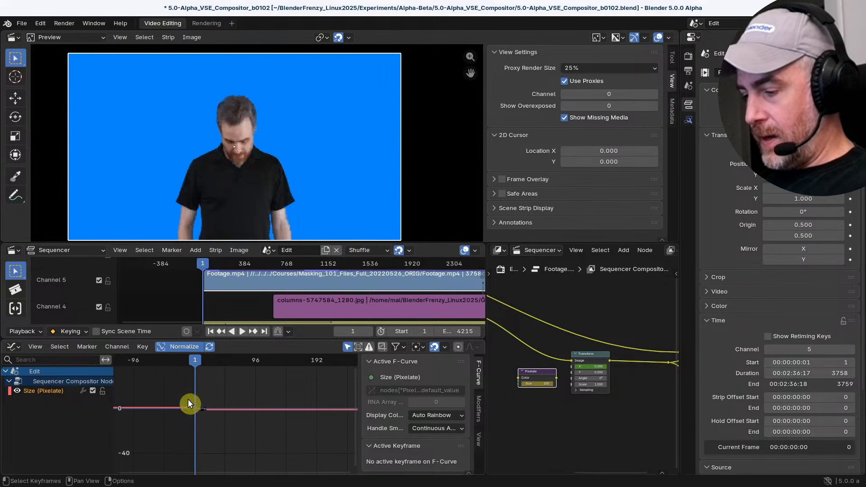
scroll(224, 430, up, 10)
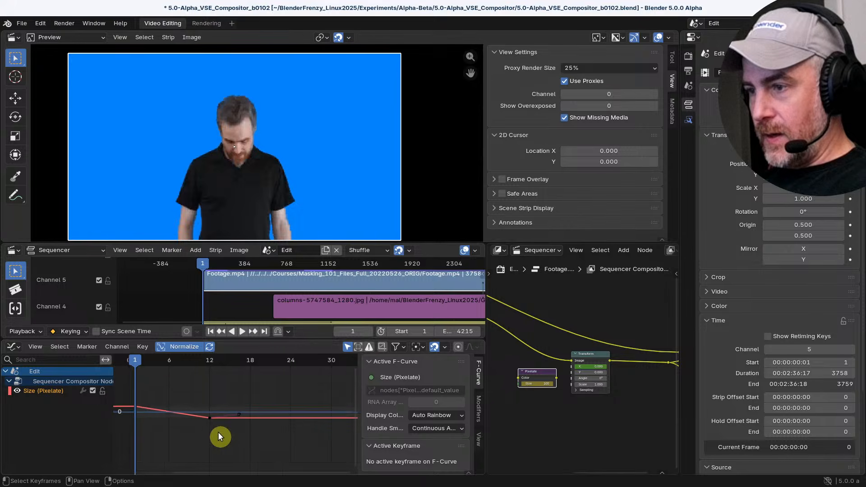
scroll(218, 432, up, 2)
ctrl+middle_drag(209, 420, 200, 407)
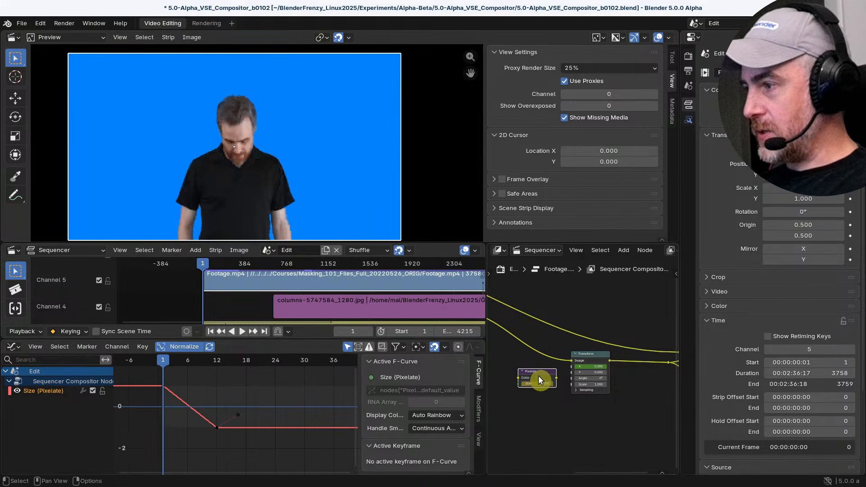
Shift the Pixelate node slightly farther from the Transform node and view more of its Size curve
drag(533, 374, 528, 371)
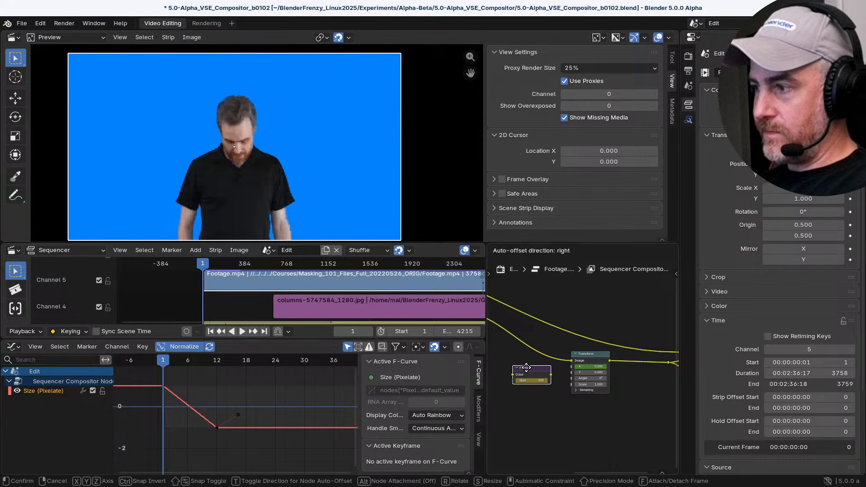
scroll(265, 426, down, 2)
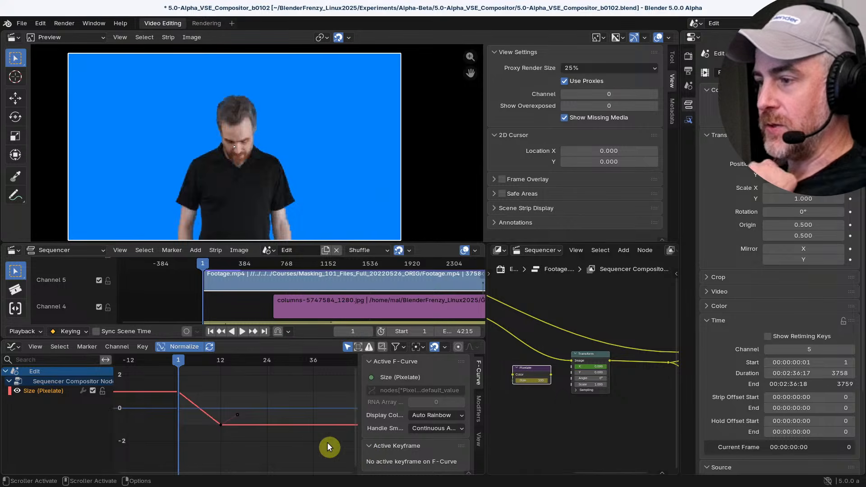
scroll(326, 442, down, 2)
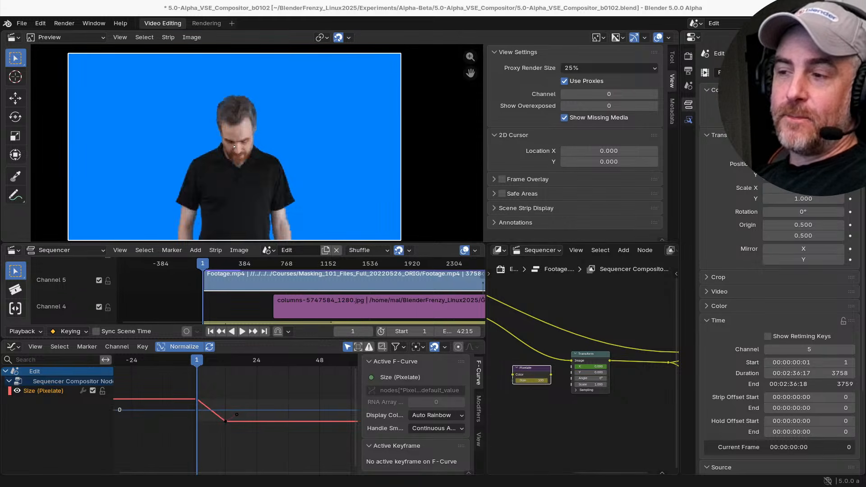
drag(767, 116, 843, 118)
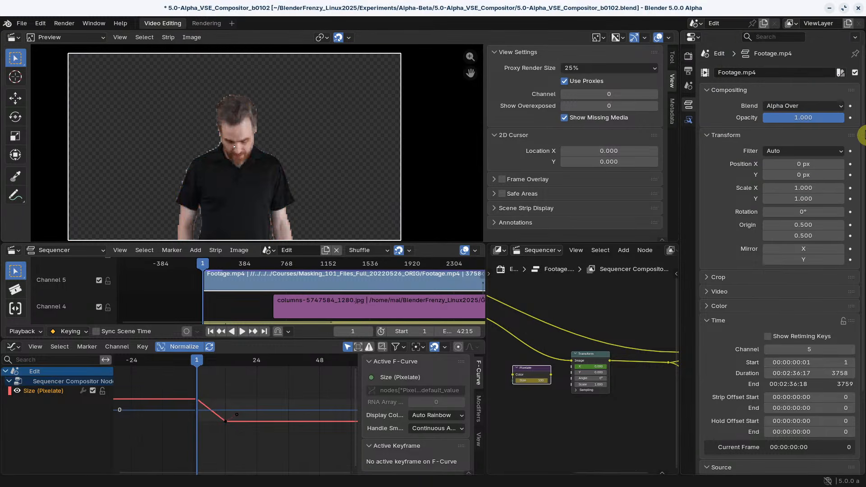